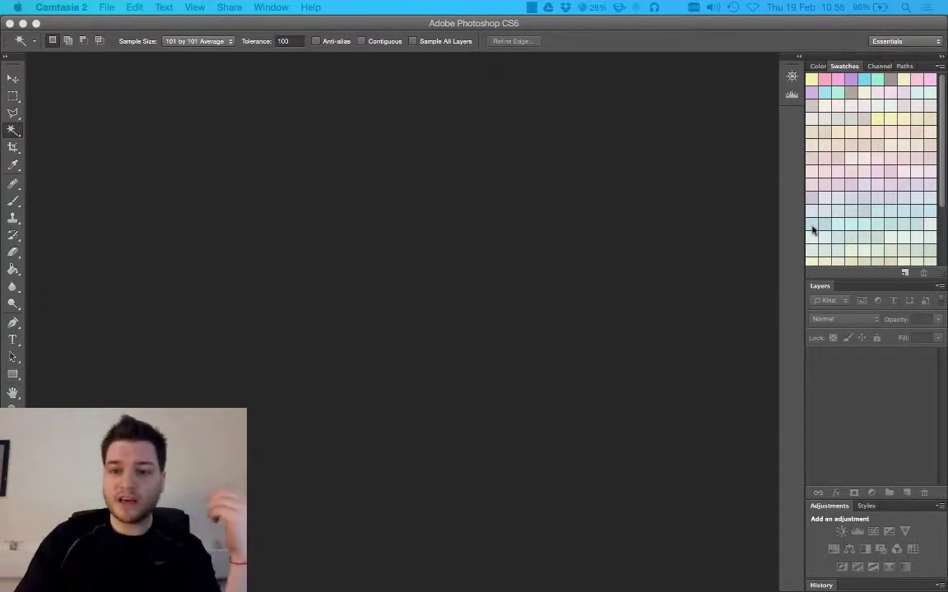
Step: Bring the empty Photoshop CS6 workspace to the front, away from Camtasia
{"action": "left_click", "coordinate": [491, 245]}
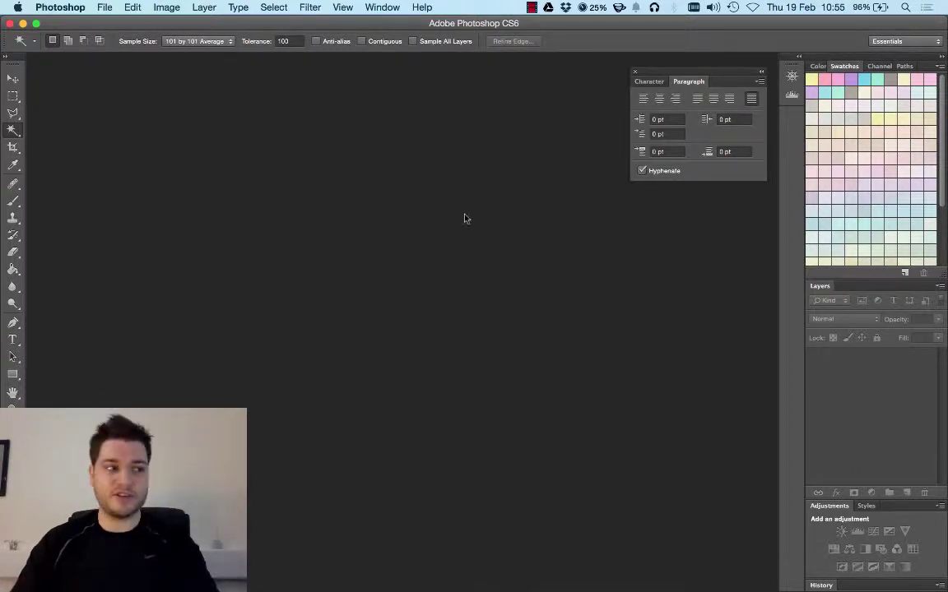
Step: Start a new blank document from the File menu, then cancel it
{"action": "left_click", "coordinate": [304, 106]}
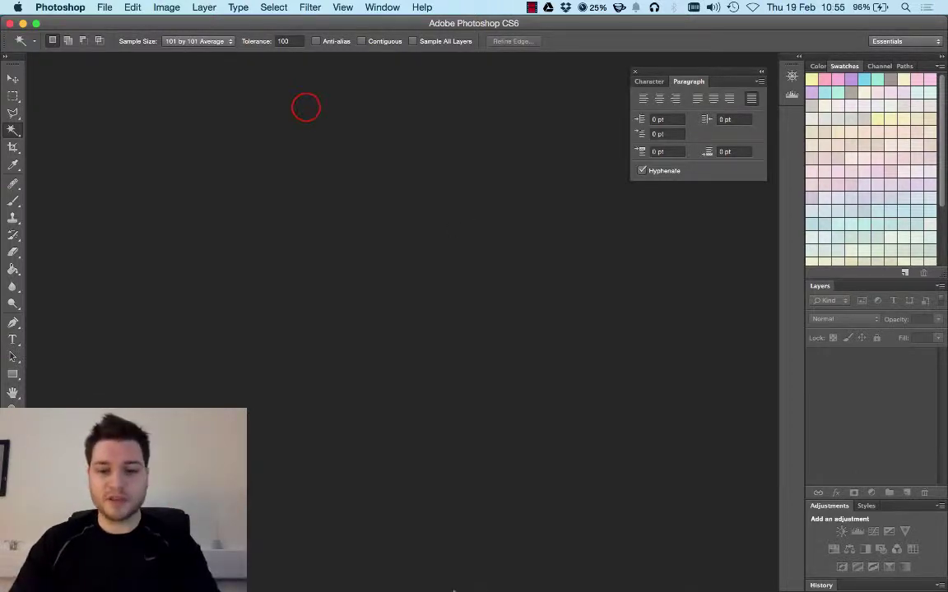
{"action": "left_click", "coordinate": [104, 8]}
{"action": "left_click", "coordinate": [123, 23]}
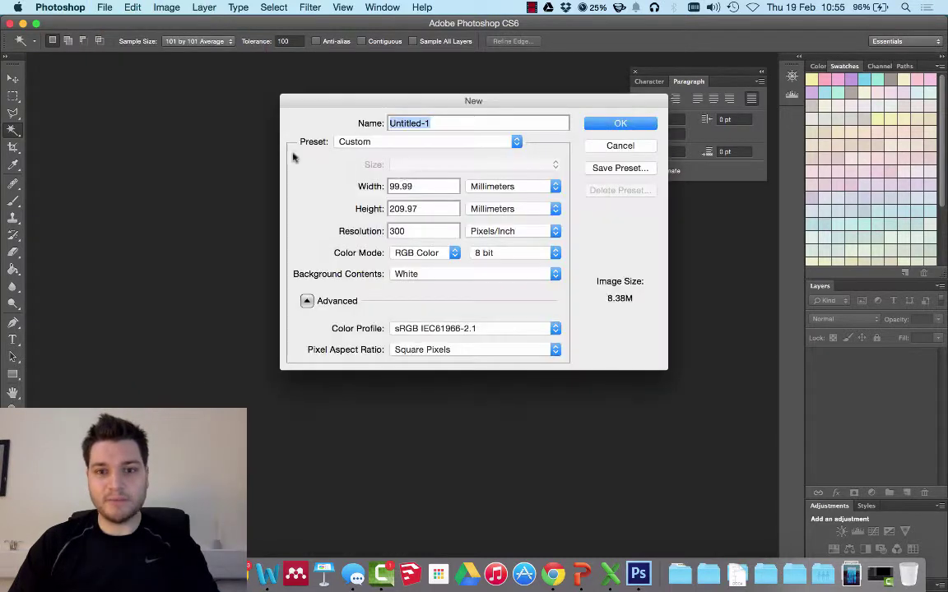
{"action": "left_click", "coordinate": [620, 145]}
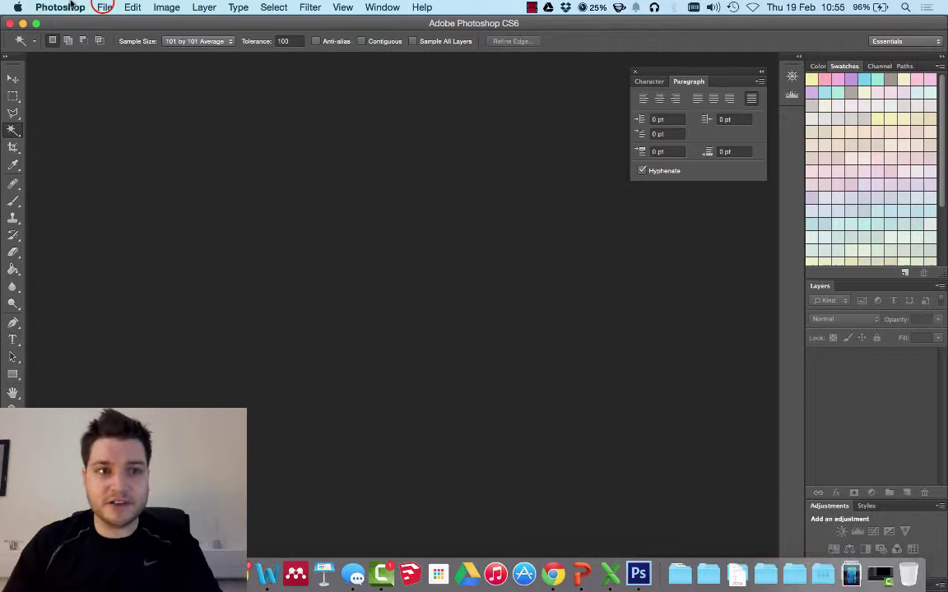
Step: Open lady-dior.jpg from the Downloads folder
{"action": "left_click", "coordinate": [104, 7]}
{"action": "left_click", "coordinate": [117, 36]}
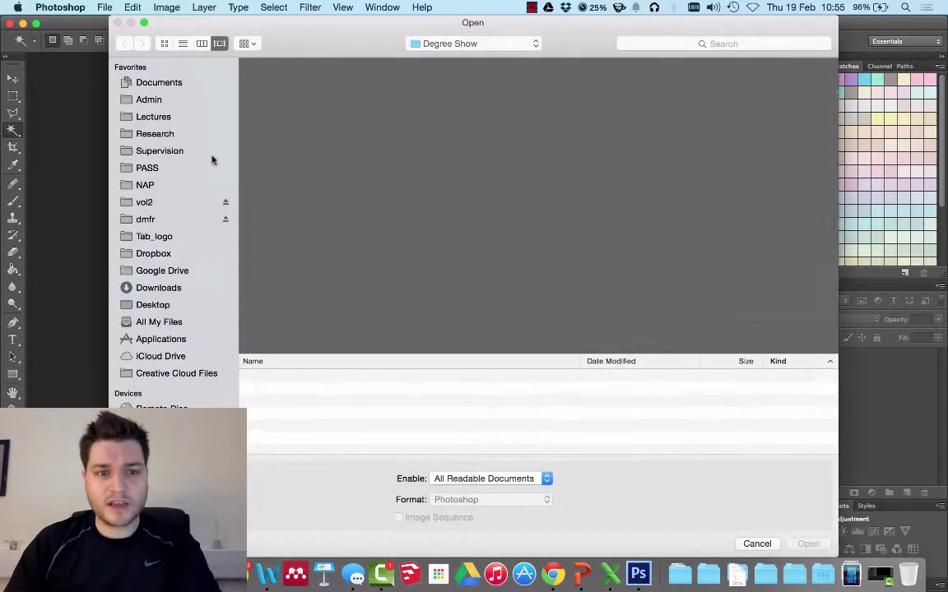
{"action": "left_click", "coordinate": [153, 285]}
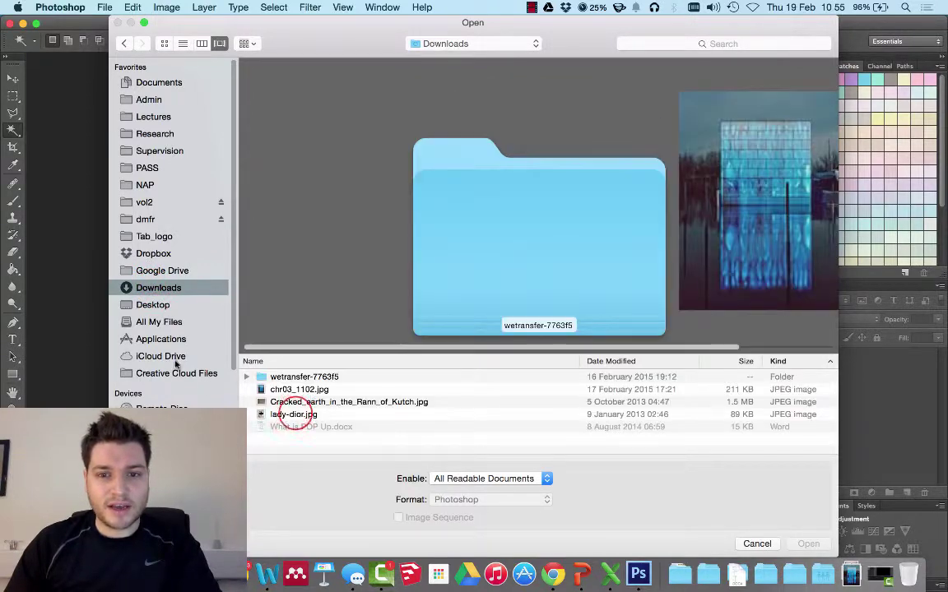
{"action": "left_click", "coordinate": [289, 414]}
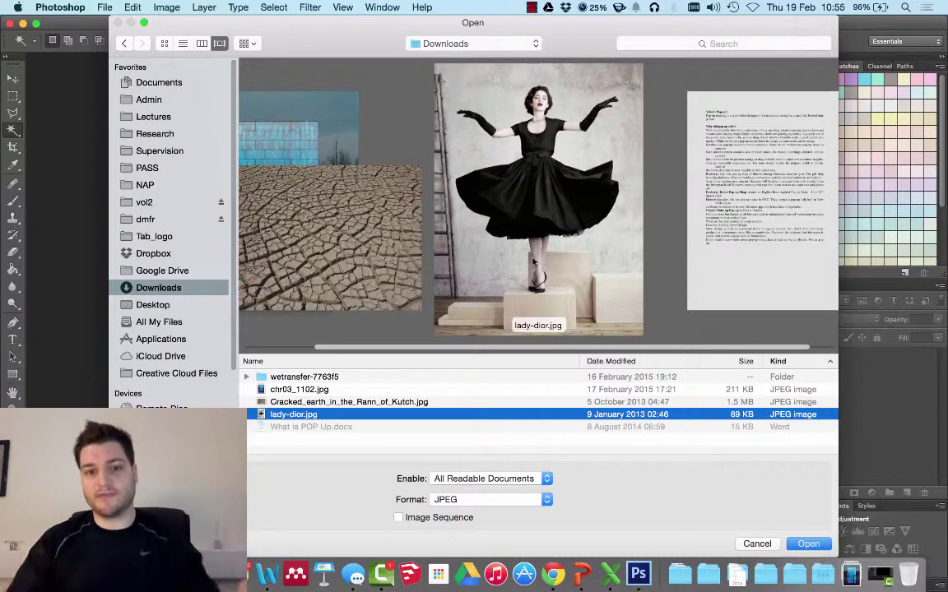
{"action": "left_click", "coordinate": [818, 543]}
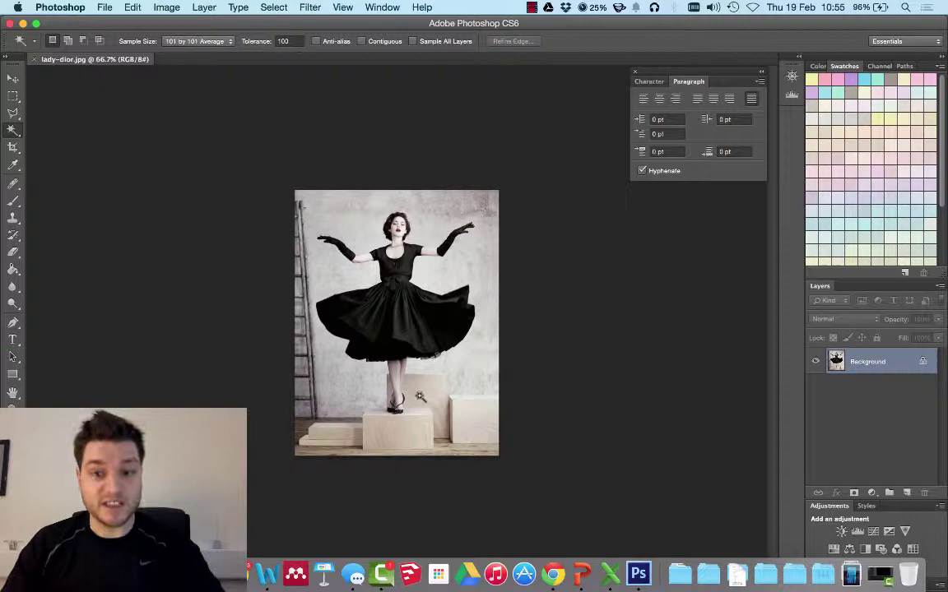
Step: Fit the lady-dior photo to the screen with View > Fit on Screen
{"action": "left_click", "coordinate": [340, 7]}
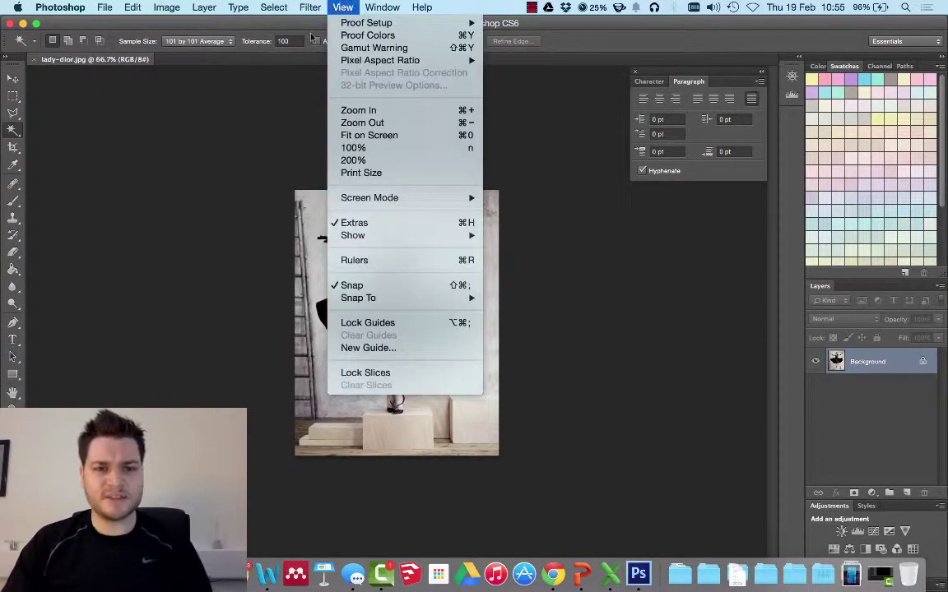
{"action": "left_click", "coordinate": [404, 137]}
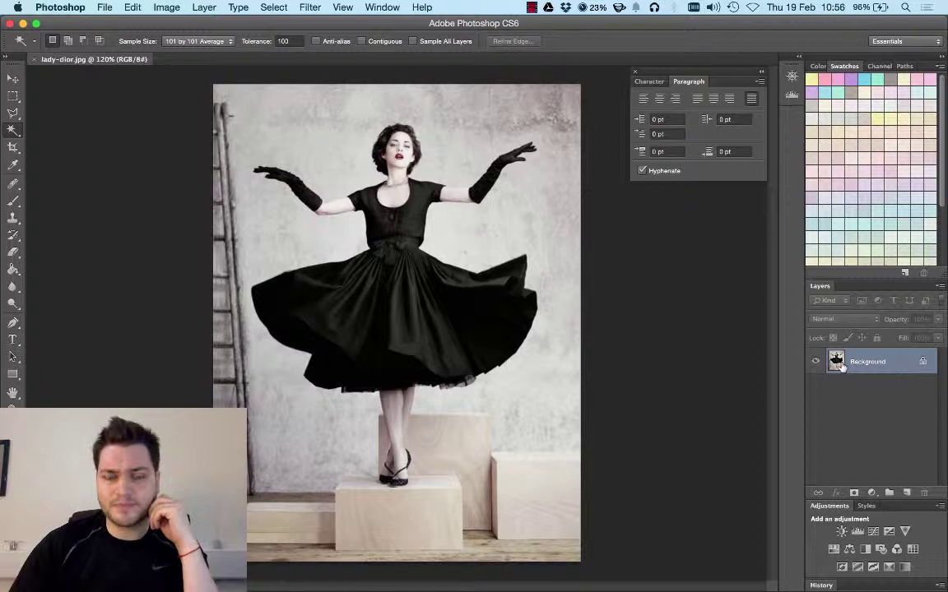
Step: Duplicate the Background layer, hide the original, and select Background copy for editing
{"action": "left_click", "coordinate": [13, 82]}
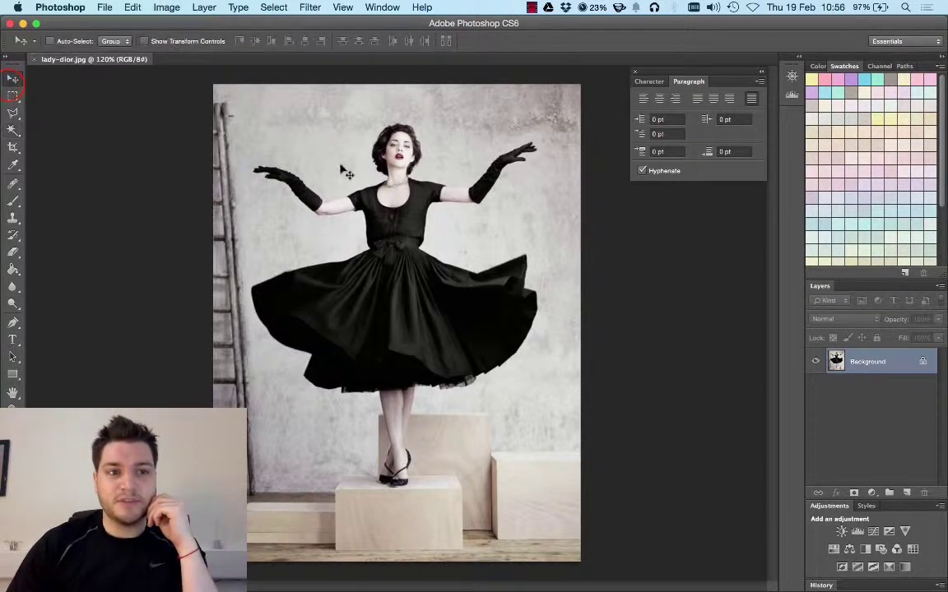
{"action": "left_click_drag", "start_coordinate": [840, 363], "coordinate": [906, 492]}
{"action": "left_click", "coordinate": [815, 387]}
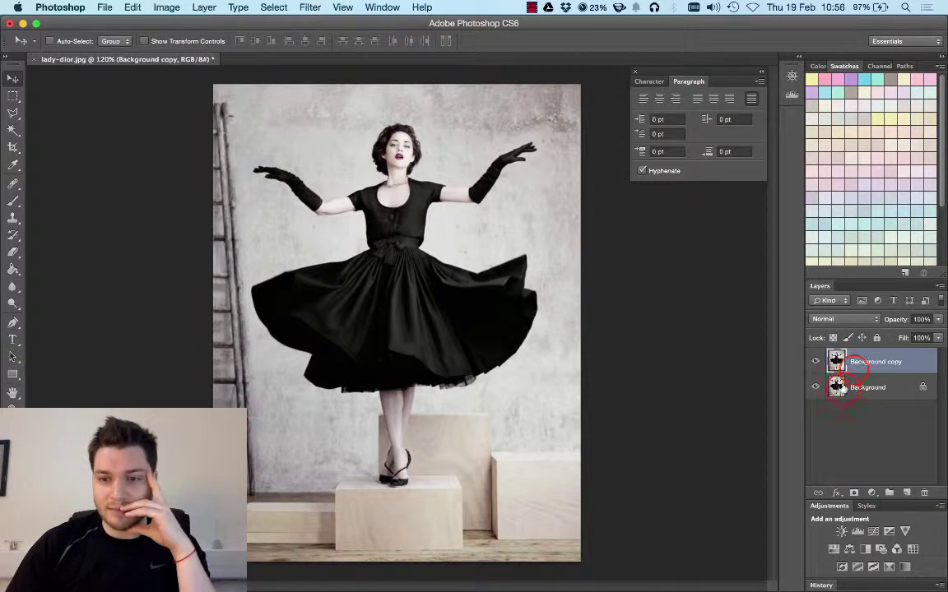
{"action": "left_click", "coordinate": [843, 392]}
{"action": "left_click", "coordinate": [815, 388]}
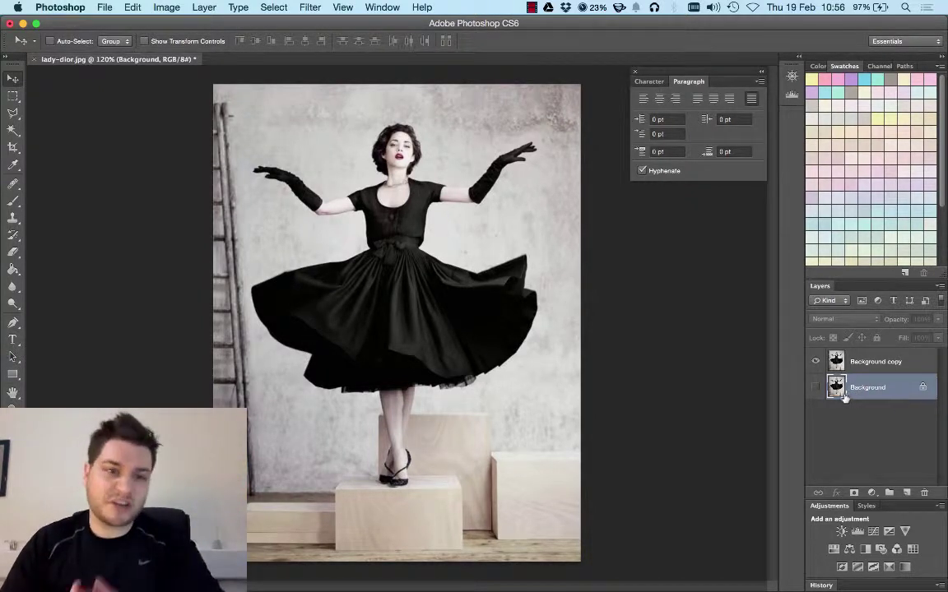
{"action": "left_click", "coordinate": [872, 362]}
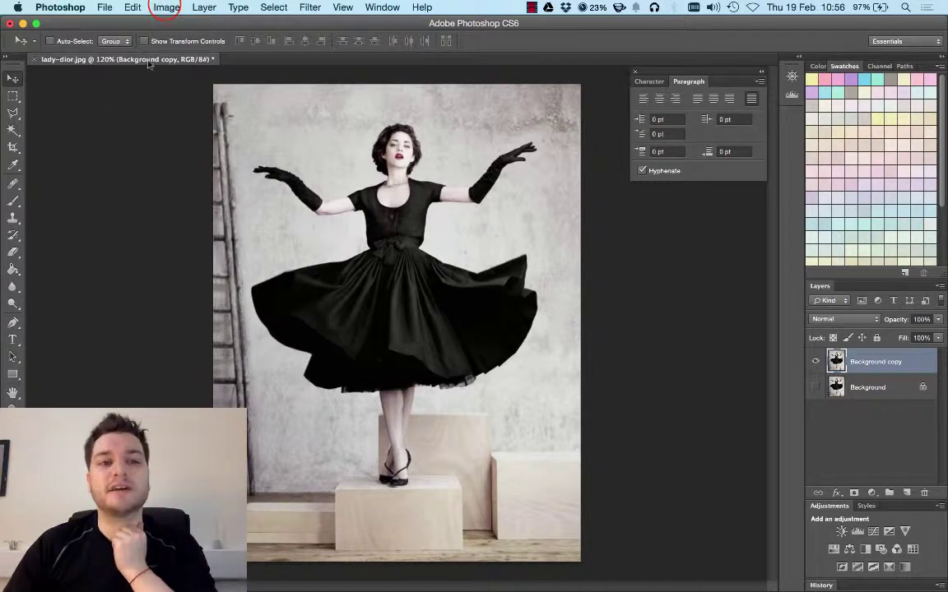
Step: Draw an S-shaped Curves adjustment on Background copy: shadows down, highlights up
{"action": "left_click", "coordinate": [165, 7]}
{"action": "mouse_move", "coordinate": [239, 48]}
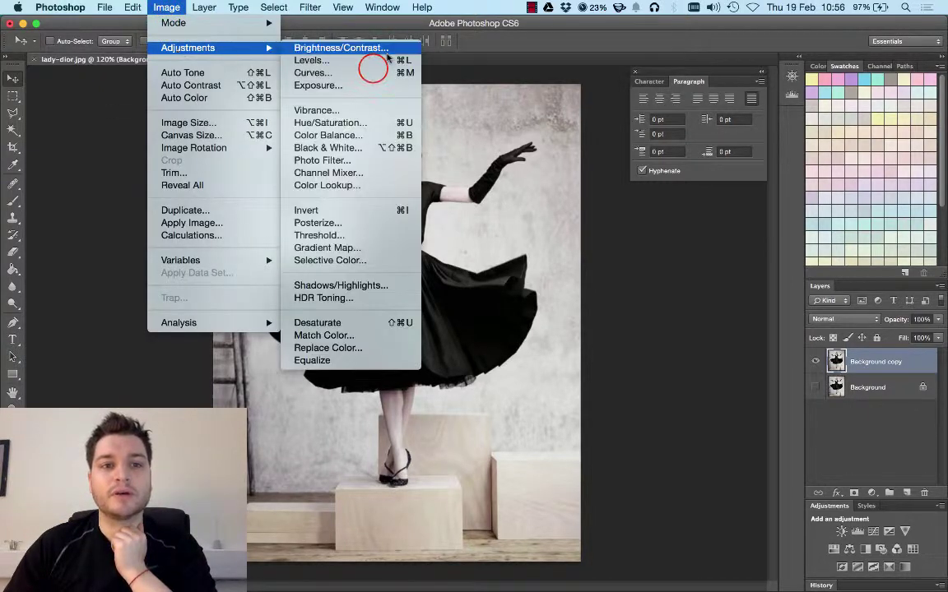
{"action": "left_click", "coordinate": [374, 70]}
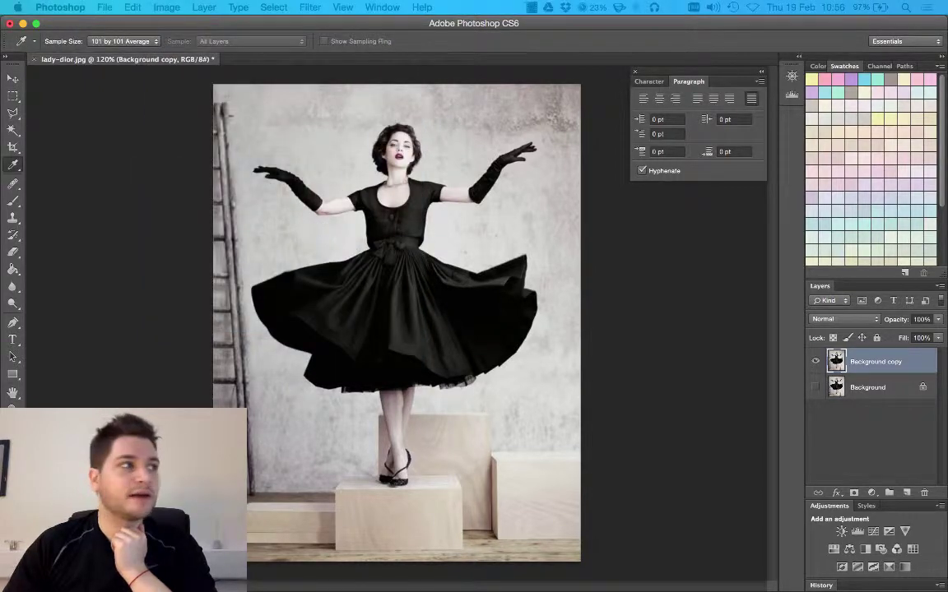
{"action": "left_click", "coordinate": [615, 344]}
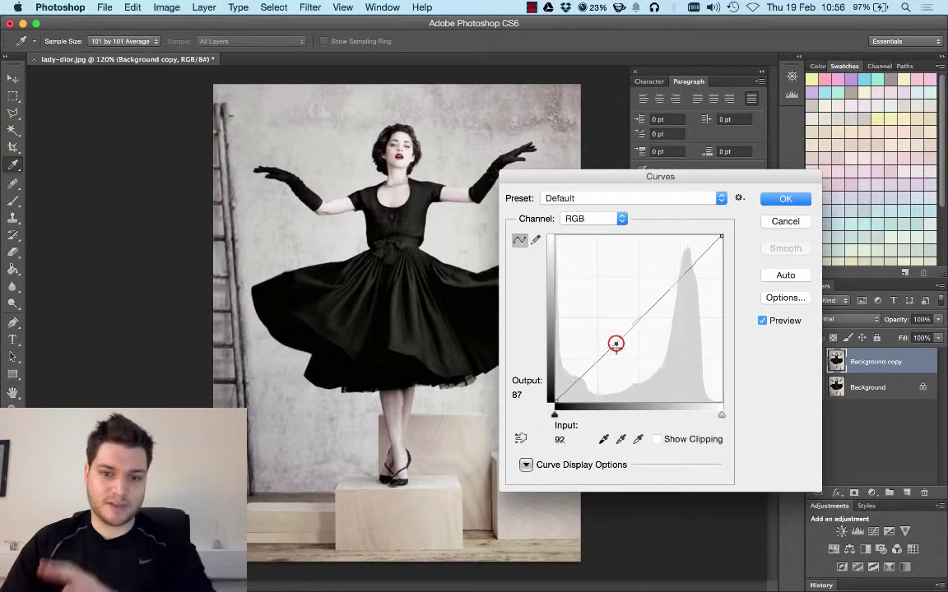
{"action": "left_click_drag", "start_coordinate": [615, 343], "coordinate": [607, 373]}
{"action": "left_click_drag", "start_coordinate": [693, 280], "coordinate": [658, 259]}
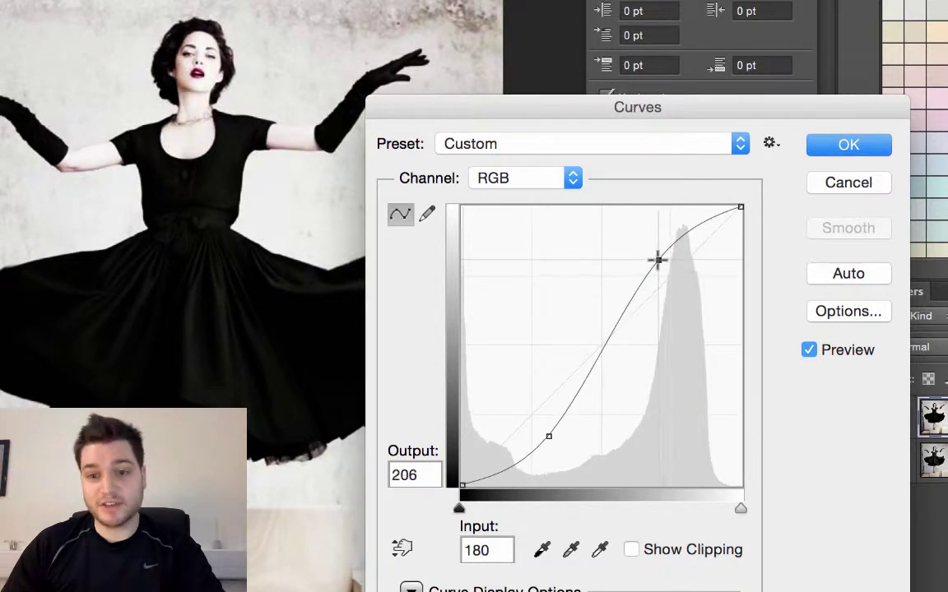
{"action": "left_click_drag", "start_coordinate": [545, 433], "coordinate": [546, 441]}
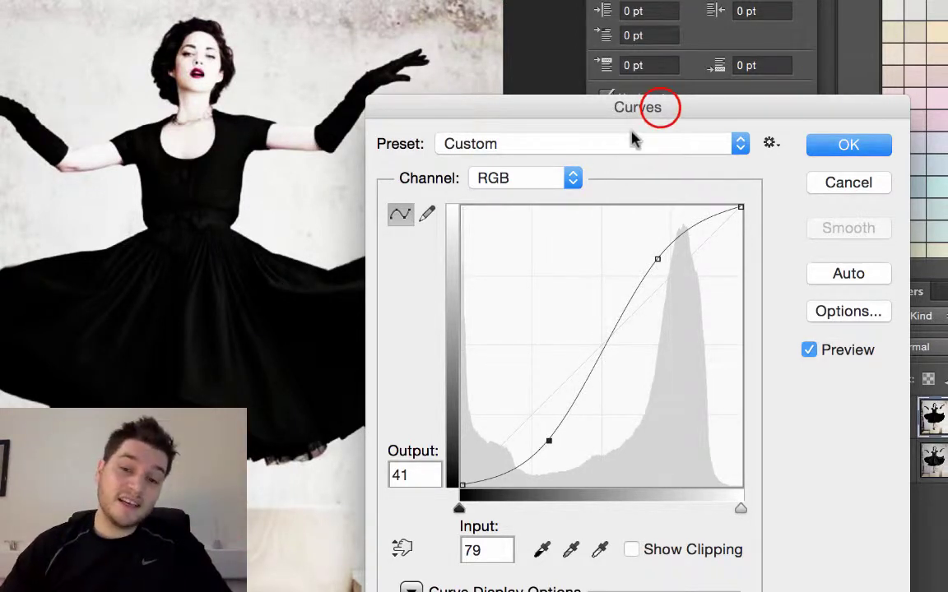
Step: Settle the shadow point at Input 74, Output 44 and apply the curve
{"action": "left_click_drag", "start_coordinate": [659, 108], "coordinate": [680, 58]}
{"action": "left_click", "coordinate": [568, 384]}
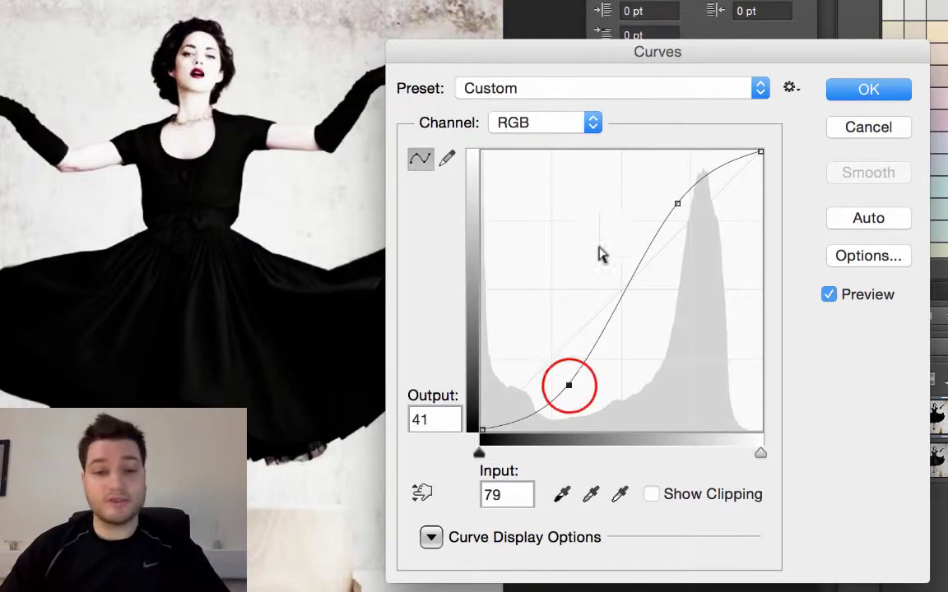
{"action": "mouse_move", "coordinate": [568, 385]}
{"action": "left_mouse_down"}
{"action": "mouse_move", "coordinate": [507, 232]}
{"action": "mouse_move", "coordinate": [529, 296]}
{"action": "mouse_move", "coordinate": [618, 298]}
{"action": "mouse_move", "coordinate": [529, 249]}
{"action": "mouse_move", "coordinate": [521, 301]}
{"action": "mouse_move", "coordinate": [563, 382]}
{"action": "left_mouse_up"}
{"action": "left_click", "coordinate": [846, 89]}
{"action": "left_click", "coordinate": [868, 88]}
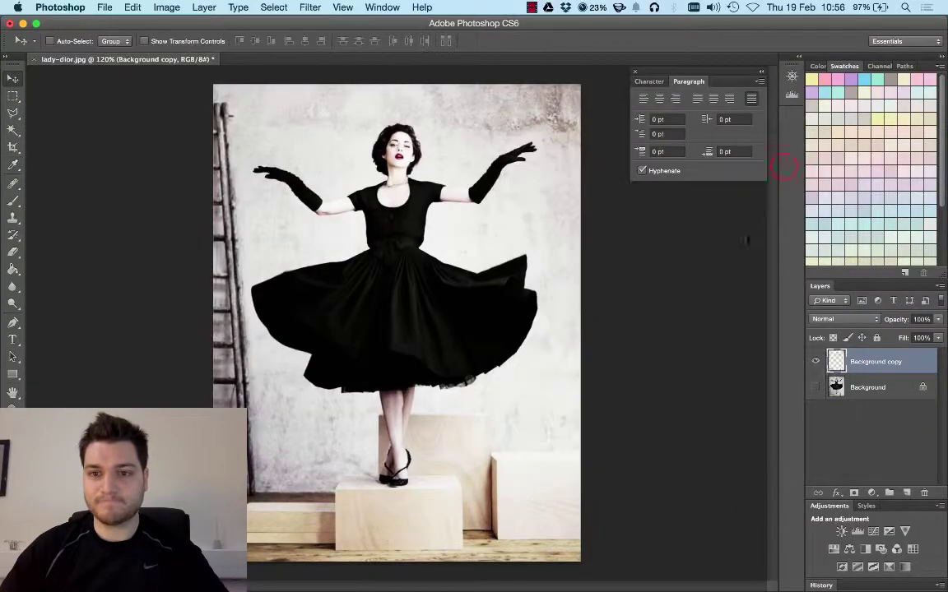
Step: Toggle layer visibility to compare the contrast-boosted copy with the original
{"action": "left_click", "coordinate": [814, 362]}
{"action": "left_click", "coordinate": [814, 386]}
{"action": "left_click", "coordinate": [814, 362]}
{"action": "left_click", "coordinate": [814, 362]}
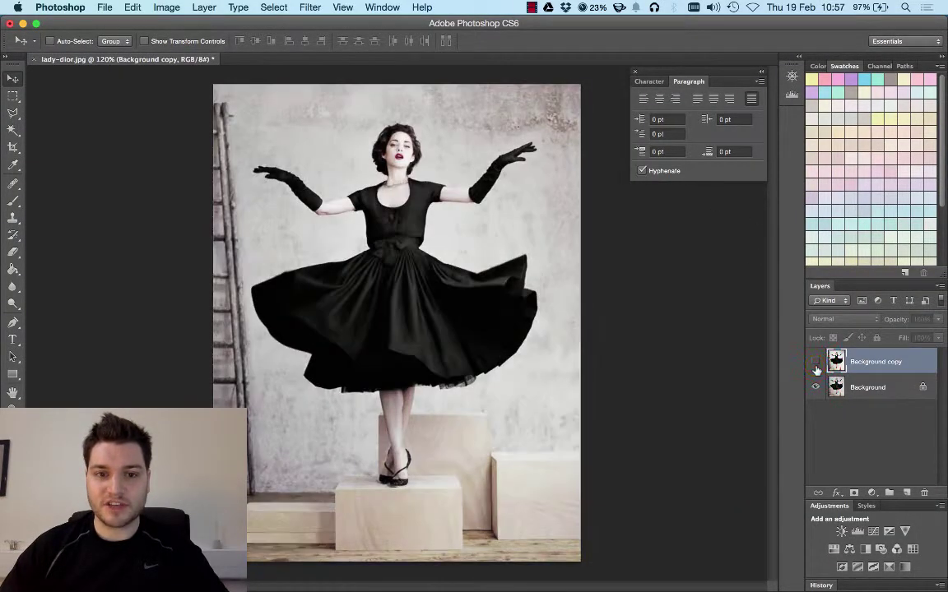
{"action": "left_click", "coordinate": [815, 362]}
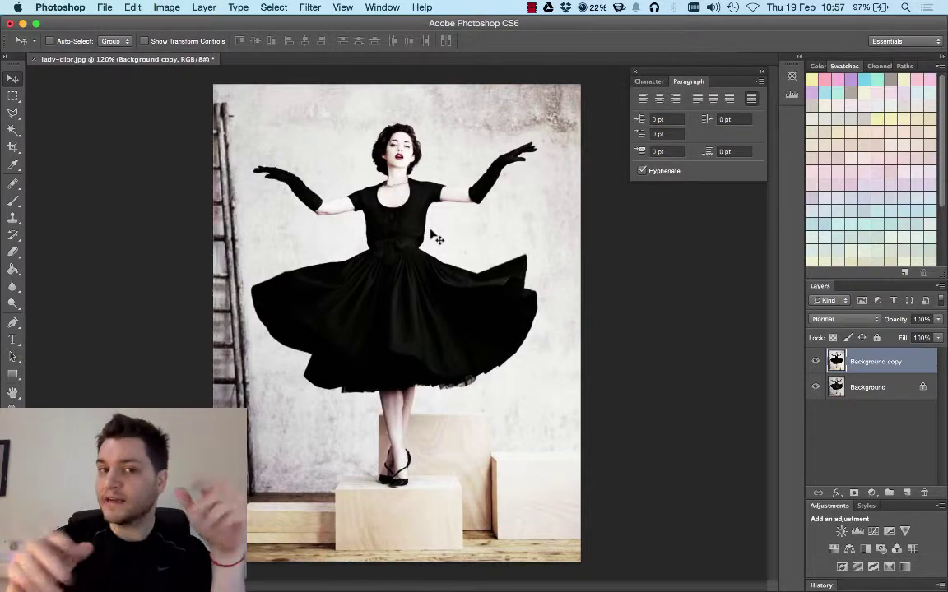
Step: Invert Background copy into a negative, then toggle its visibility to compare
{"action": "left_click", "coordinate": [160, 8]}
{"action": "mouse_move", "coordinate": [219, 50]}
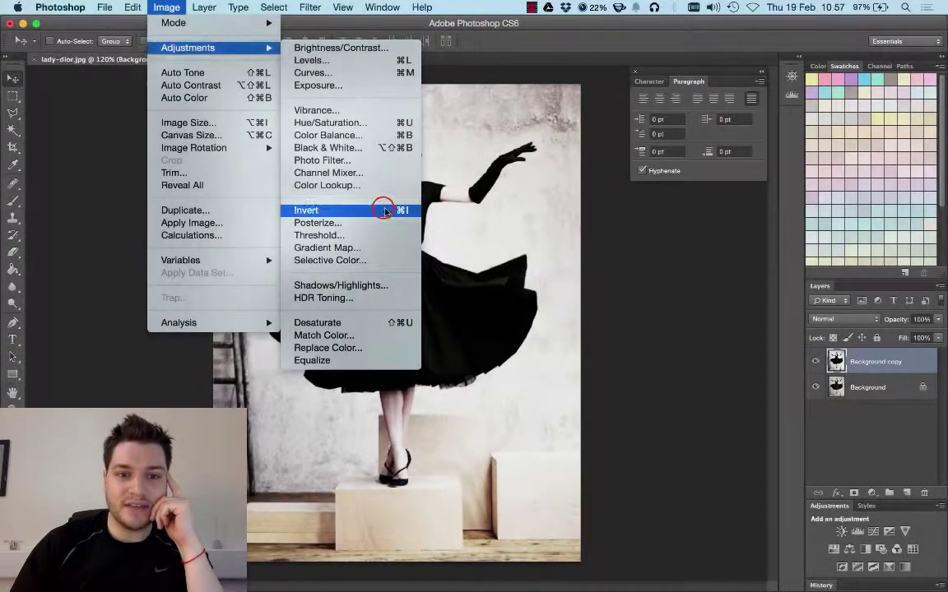
{"action": "left_click", "coordinate": [381, 206]}
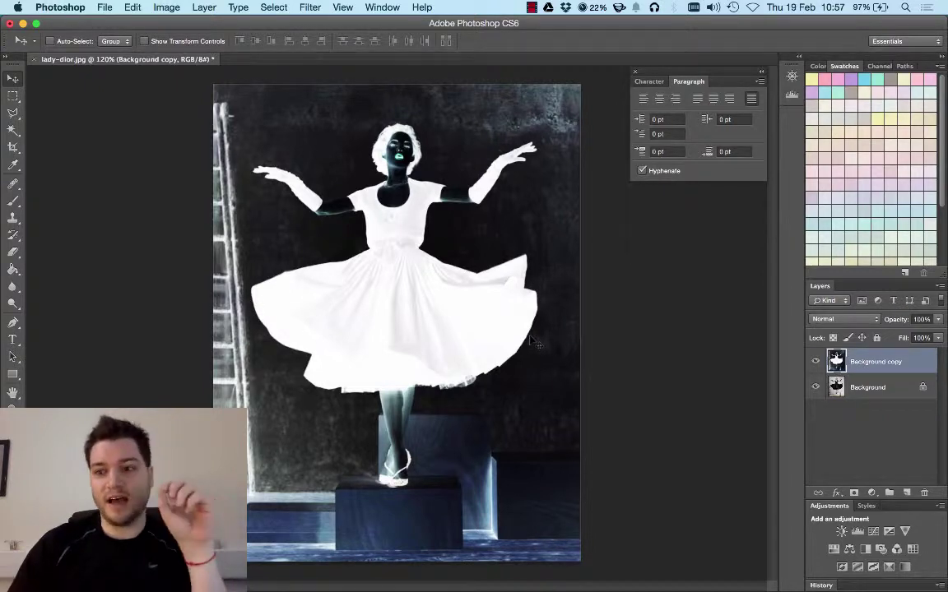
{"action": "left_click", "coordinate": [821, 363]}
{"action": "left_click", "coordinate": [821, 362]}
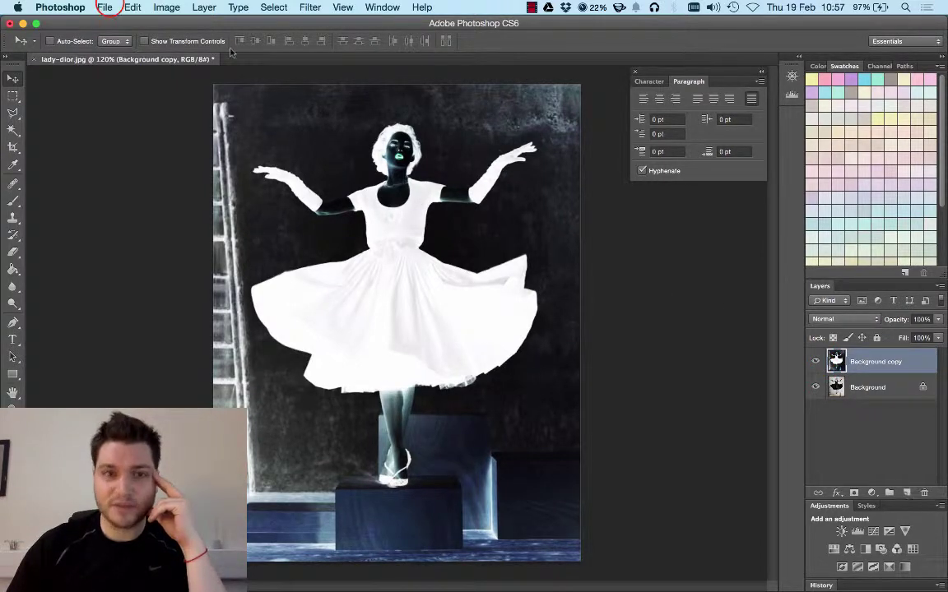
Step: Place the Cracked_earth_in_the_Rann_of_Kutch image into the document
{"action": "left_click", "coordinate": [106, 7]}
{"action": "left_click", "coordinate": [121, 223]}
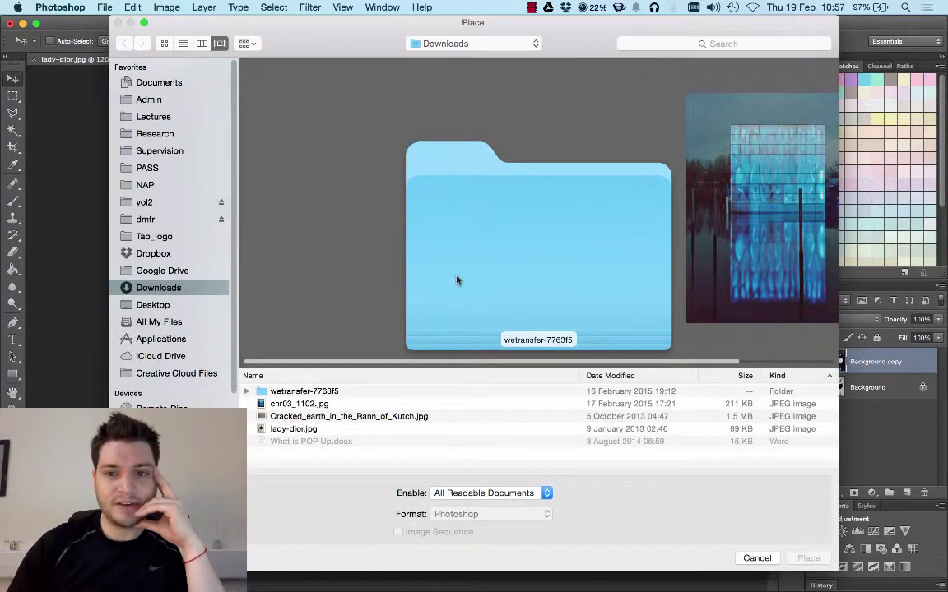
{"action": "scroll", "coordinate": [457, 280], "scroll_direction": "right", "scroll_amount": 6}
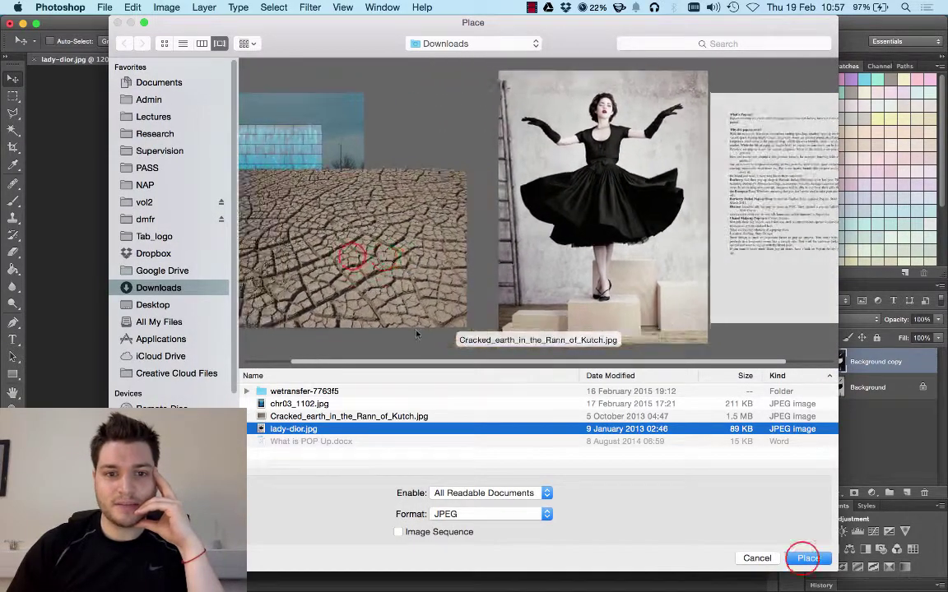
{"action": "key", "text": "Up"}
{"action": "left_click", "coordinate": [807, 558]}
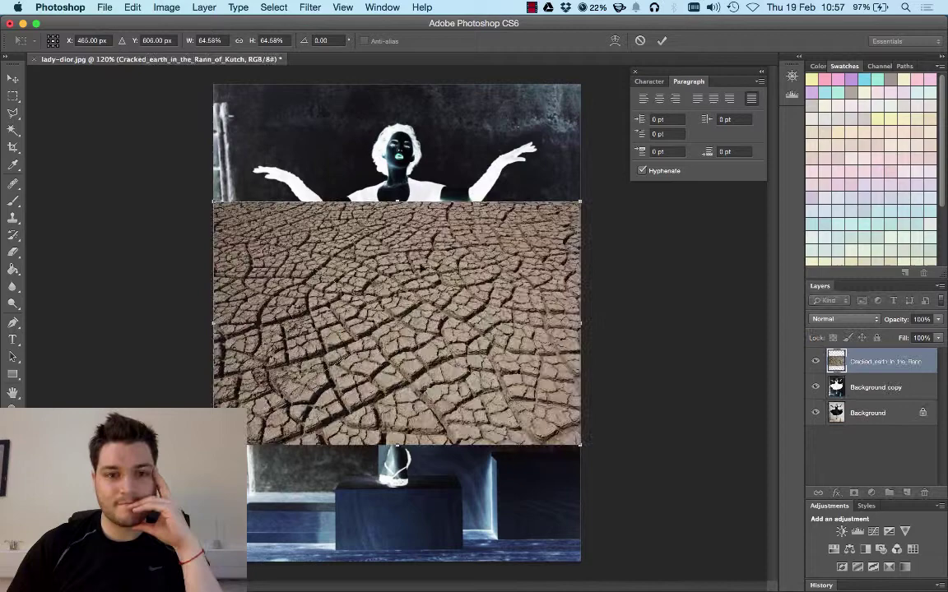
Step: Scale the cracked-earth image to cover the canvas, commit it, and toggle its visibility
{"action": "left_click_drag", "start_coordinate": [213, 201], "coordinate": [34, 83]}
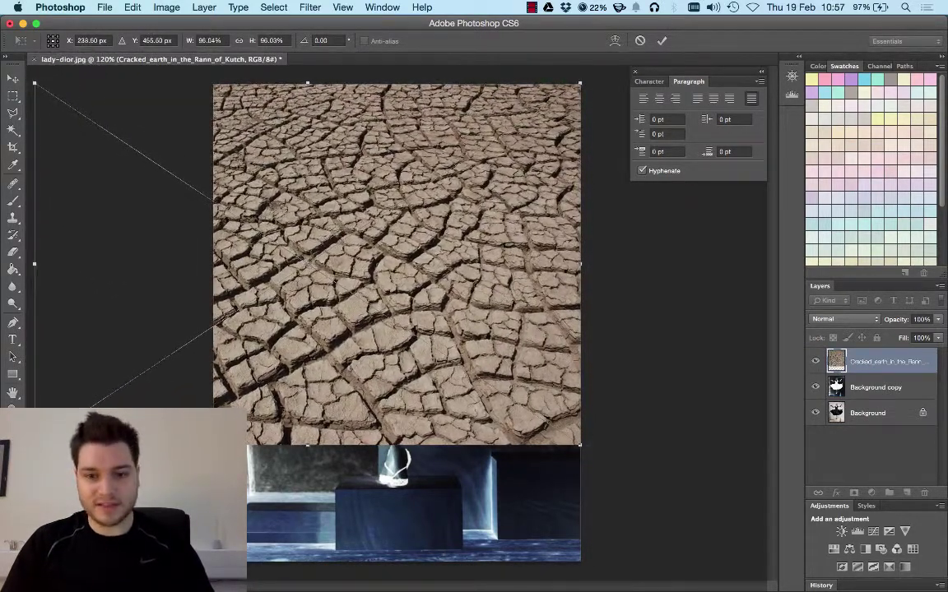
{"action": "left_click_drag", "start_coordinate": [580, 445], "coordinate": [766, 568]}
{"action": "left_click", "coordinate": [657, 41]}
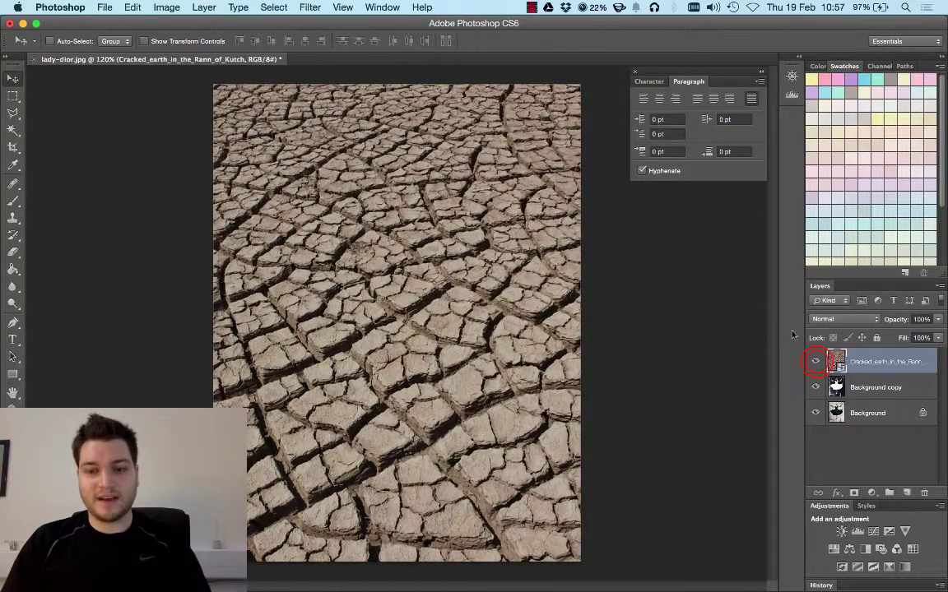
{"action": "left_click", "coordinate": [816, 363]}
{"action": "left_click", "coordinate": [816, 363]}
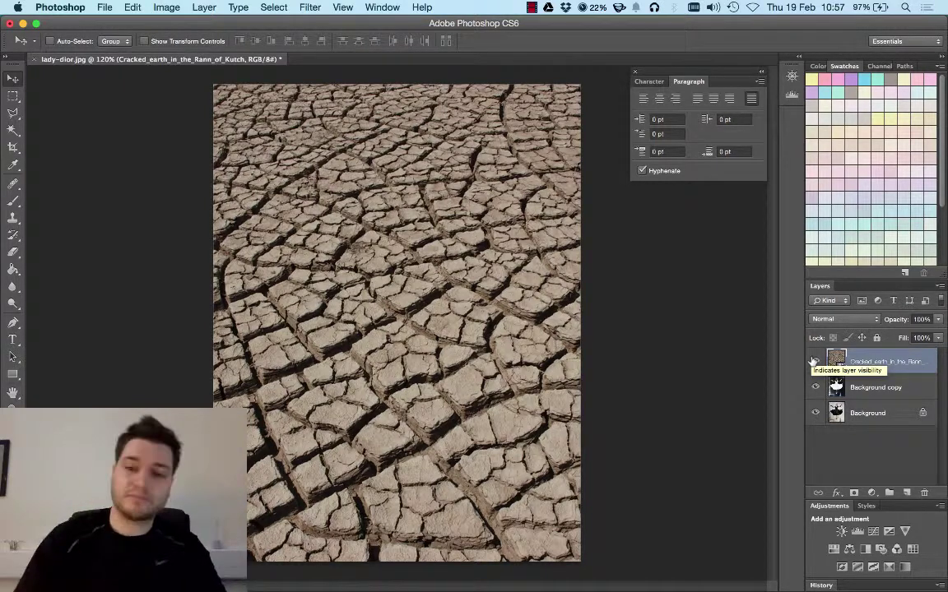
Step: Try the texture layer in Dissolve, then Darken blend mode
{"action": "left_click", "coordinate": [855, 320]}
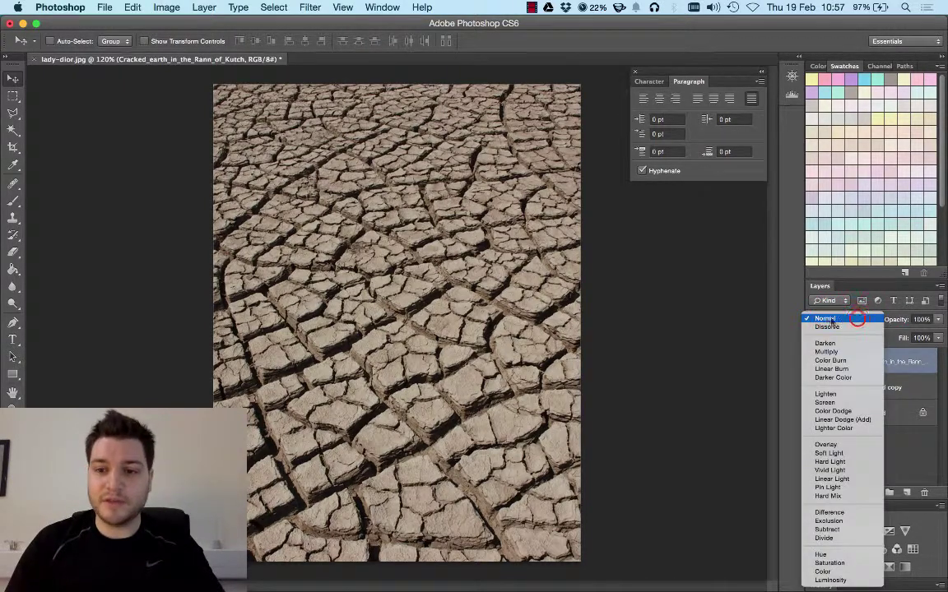
{"action": "left_click", "coordinate": [857, 319]}
{"action": "left_click", "coordinate": [858, 321]}
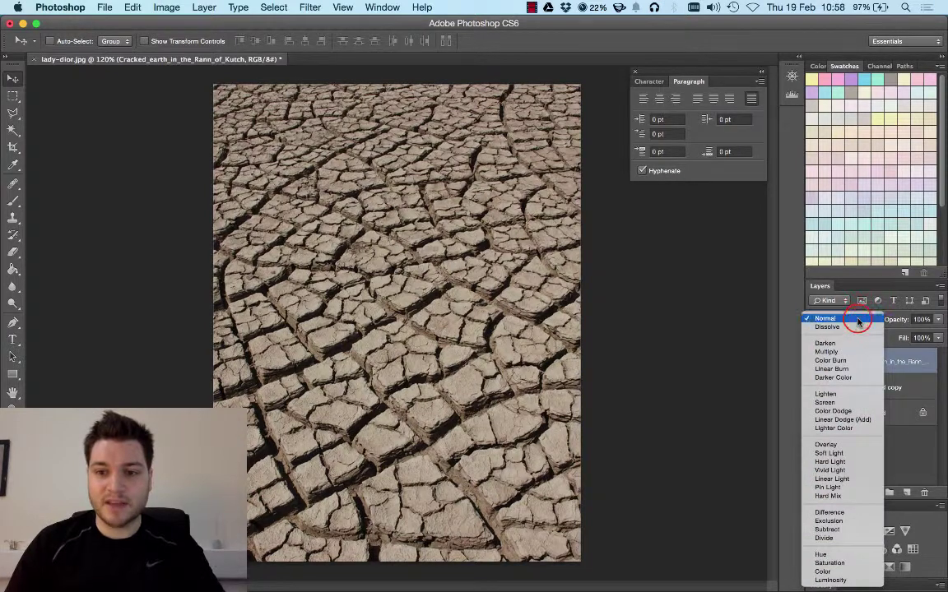
{"action": "left_click", "coordinate": [858, 320]}
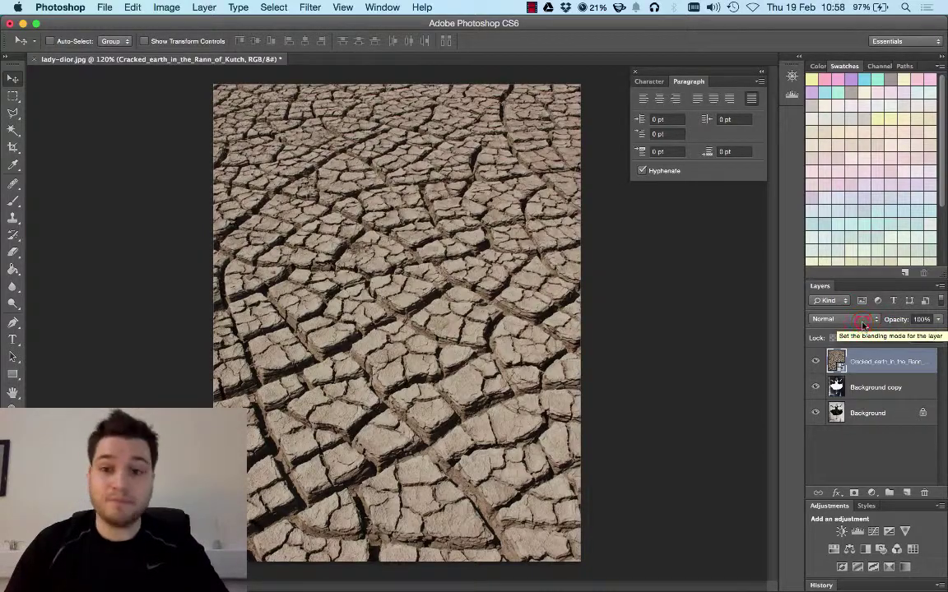
{"action": "left_click", "coordinate": [858, 323]}
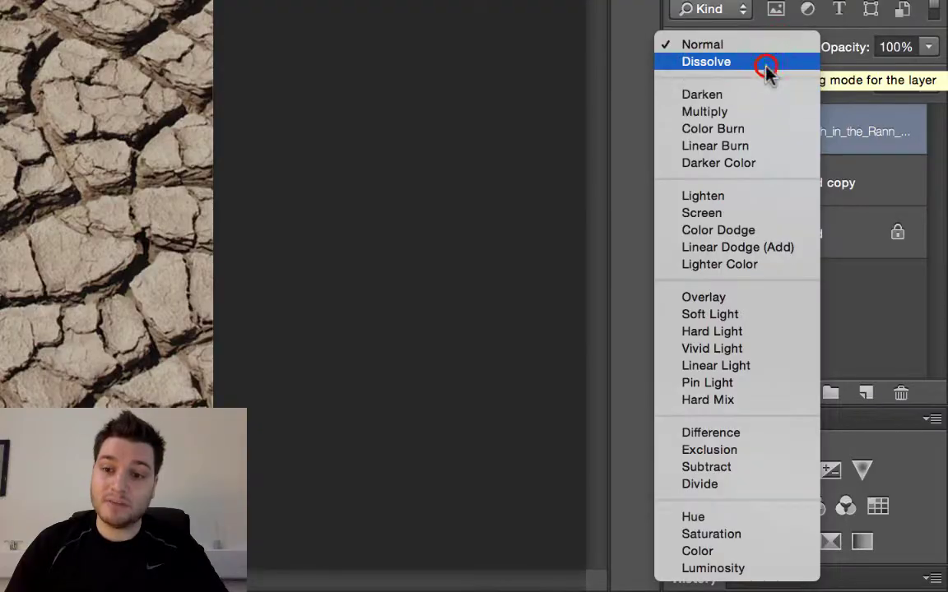
{"action": "left_click", "coordinate": [765, 65]}
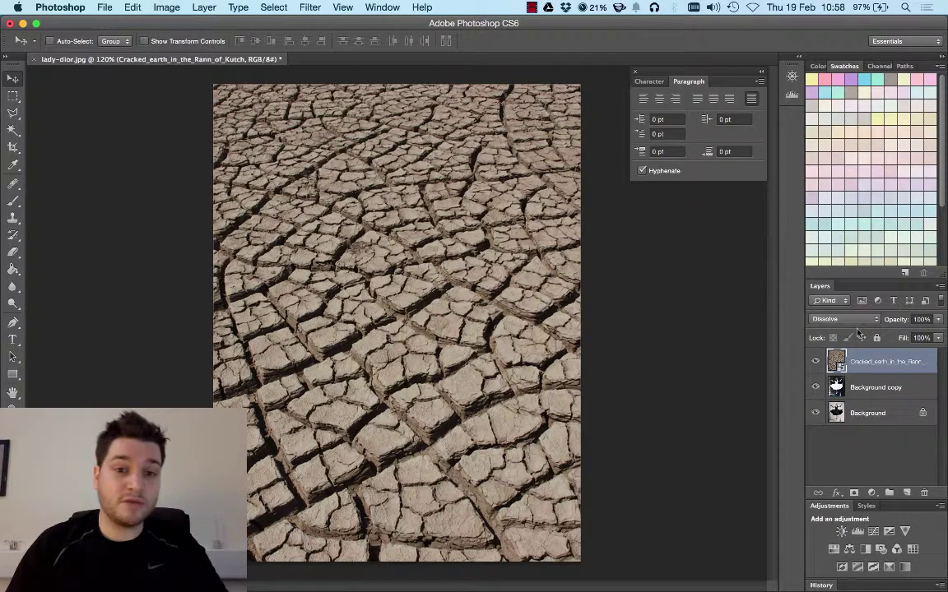
{"action": "left_click", "coordinate": [861, 323]}
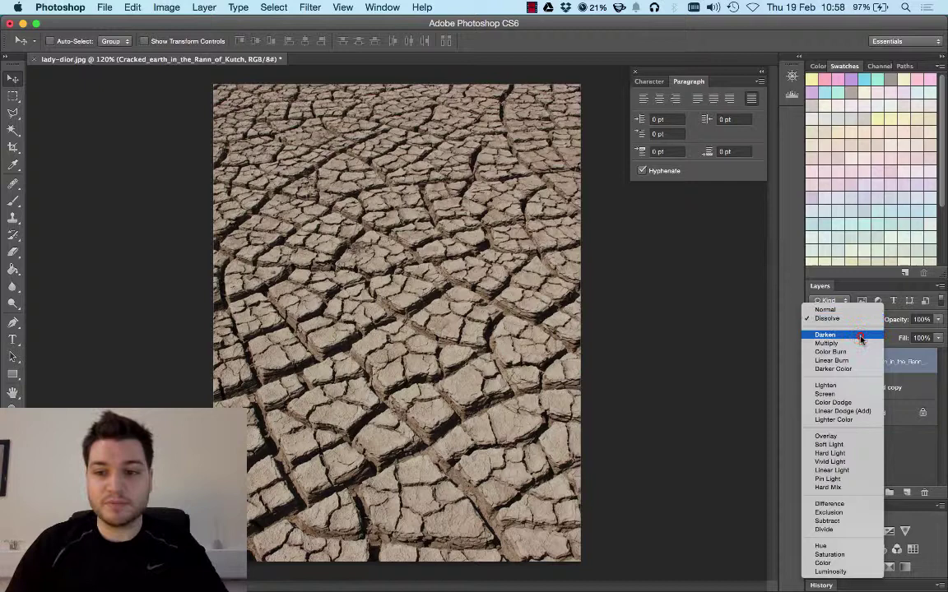
{"action": "left_click", "coordinate": [861, 333]}
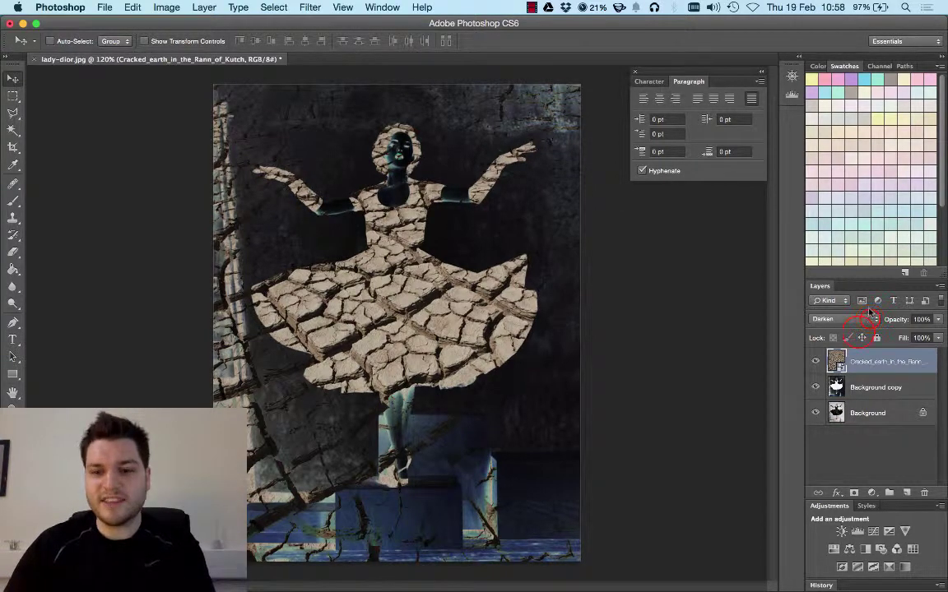
Step: Preview Multiply, Color Burn, Linear Burn, Darker Color and Lighten on the texture layer
{"action": "left_click", "coordinate": [863, 319]}
{"action": "left_click", "coordinate": [860, 325]}
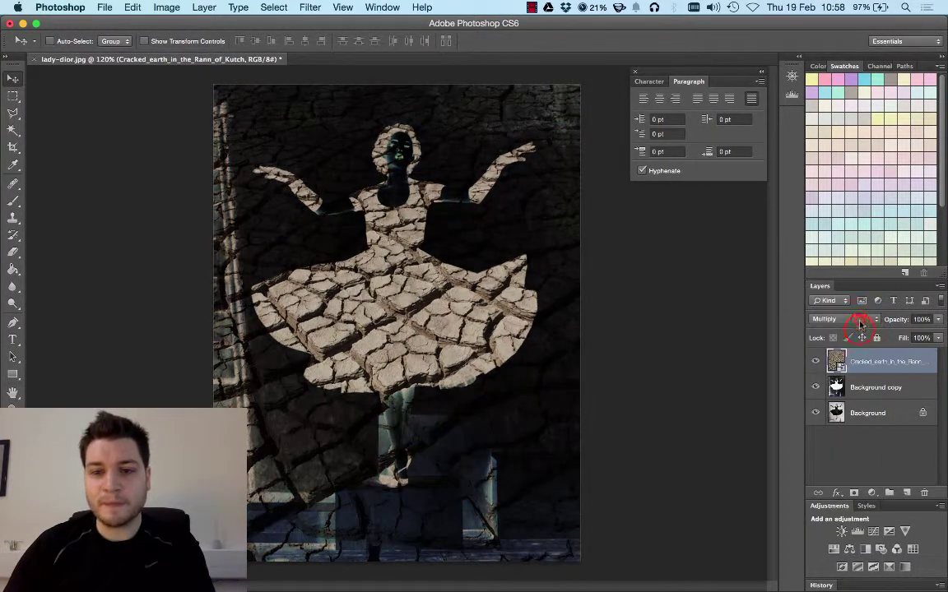
{"action": "left_click", "coordinate": [860, 325]}
{"action": "left_click", "coordinate": [853, 318]}
{"action": "left_click", "coordinate": [852, 326]}
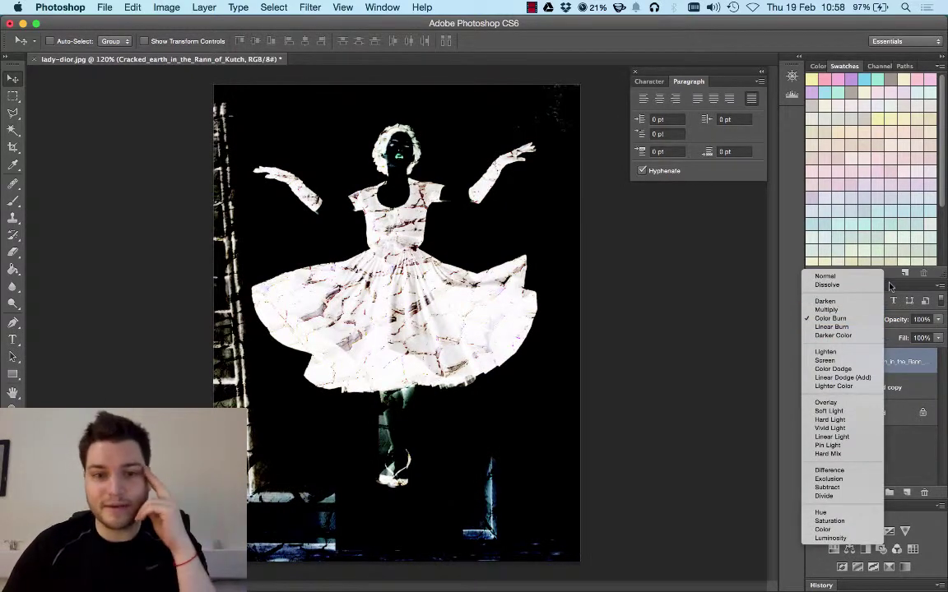
{"action": "left_click", "coordinate": [852, 327]}
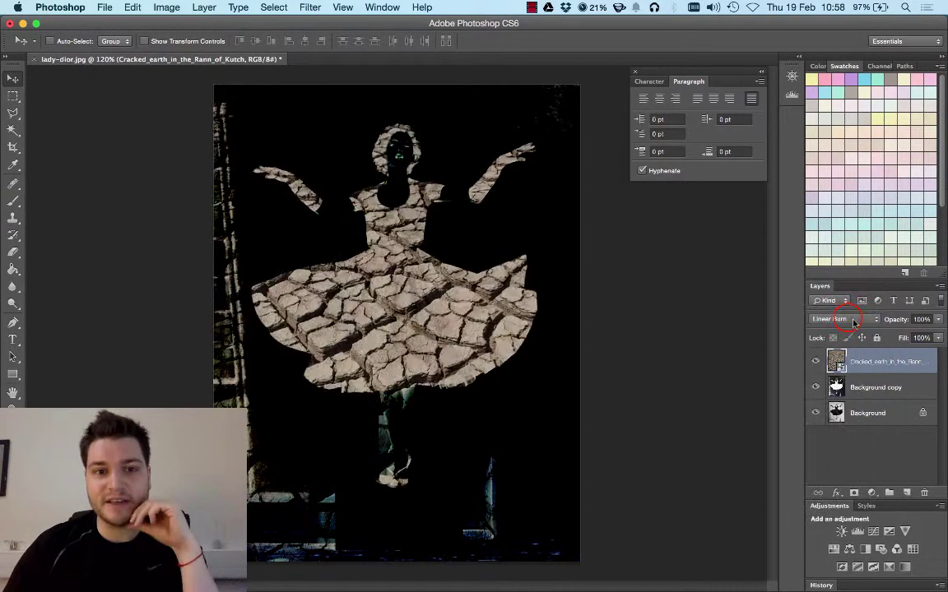
{"action": "left_click", "coordinate": [848, 321]}
{"action": "left_click", "coordinate": [849, 327]}
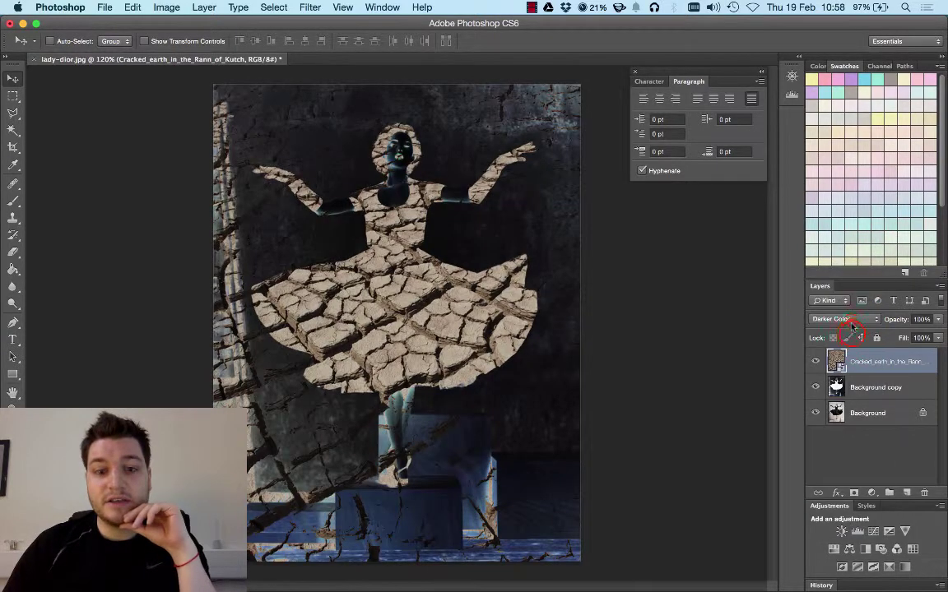
{"action": "left_click", "coordinate": [847, 320]}
{"action": "left_click", "coordinate": [852, 336]}
Step: Preview Screen, Color Dodge, Linear Dodge (Add) and Lighter Color blending
{"action": "left_click", "coordinate": [844, 323]}
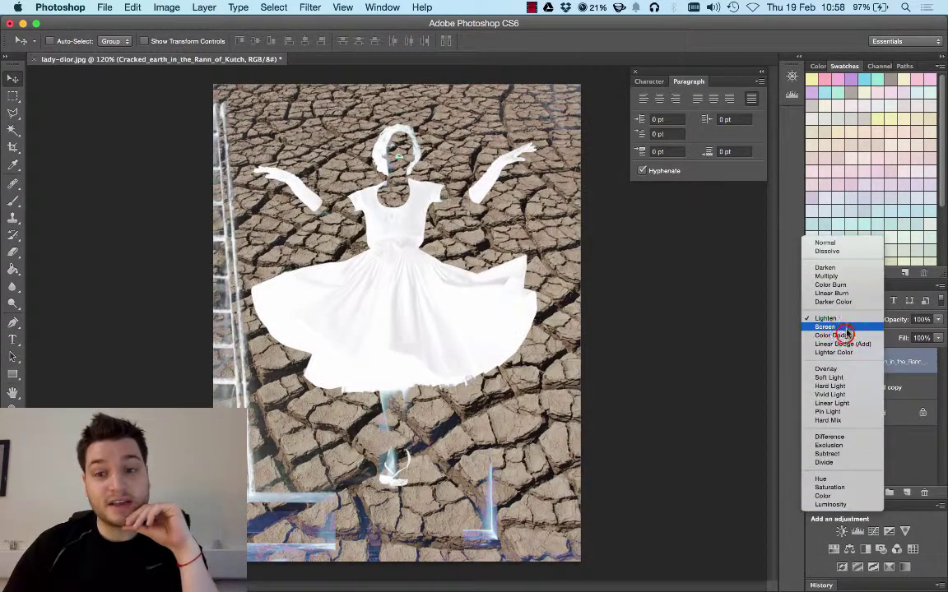
{"action": "left_click", "coordinate": [845, 329]}
{"action": "left_click", "coordinate": [845, 321]}
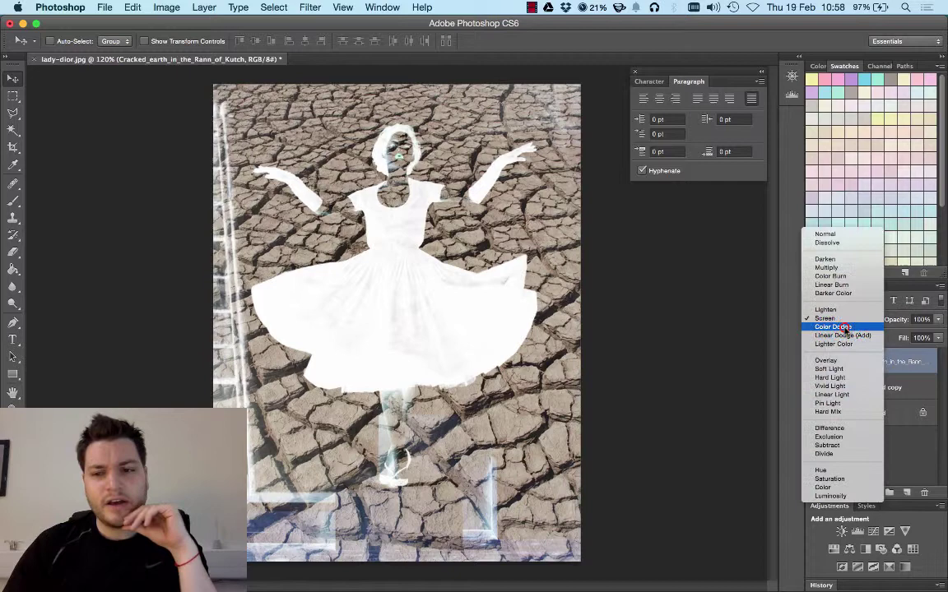
{"action": "left_click", "coordinate": [846, 329]}
{"action": "left_click", "coordinate": [846, 322]}
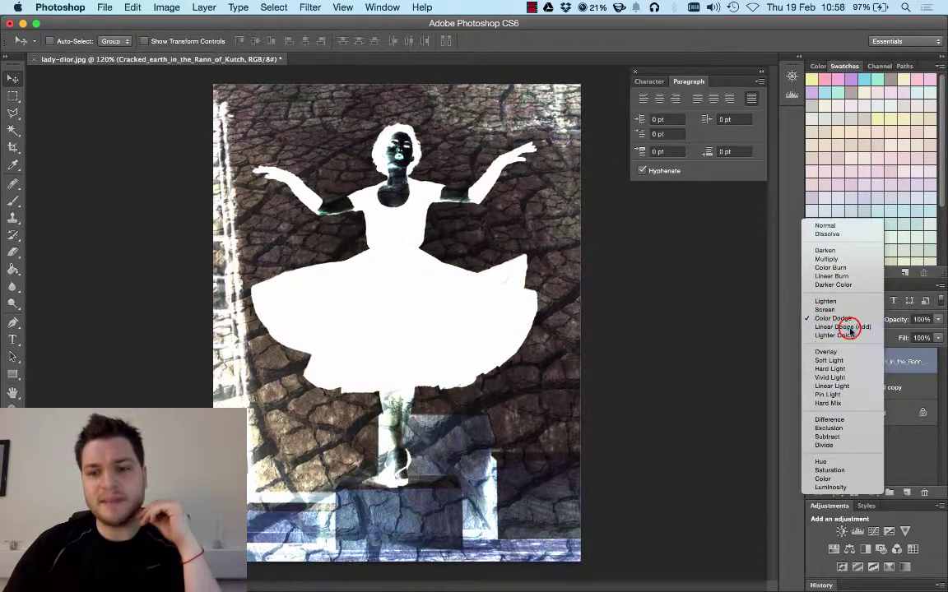
{"action": "left_click", "coordinate": [845, 328]}
{"action": "left_click", "coordinate": [846, 322]}
{"action": "left_click", "coordinate": [845, 327]}
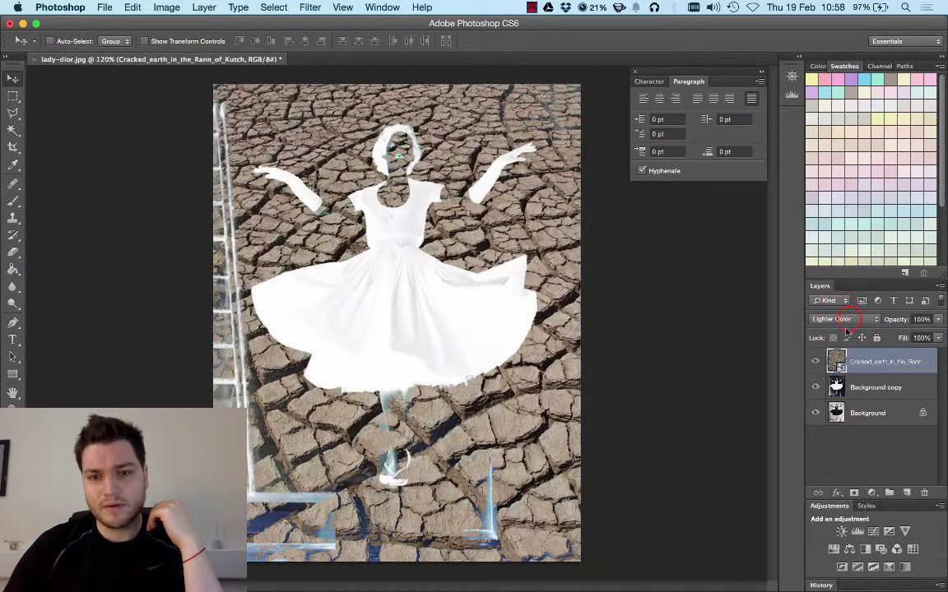
Step: Preview Overlay, Hard Light and Soft Light blending on the texture
{"action": "left_click", "coordinate": [846, 322]}
{"action": "left_click", "coordinate": [847, 327]}
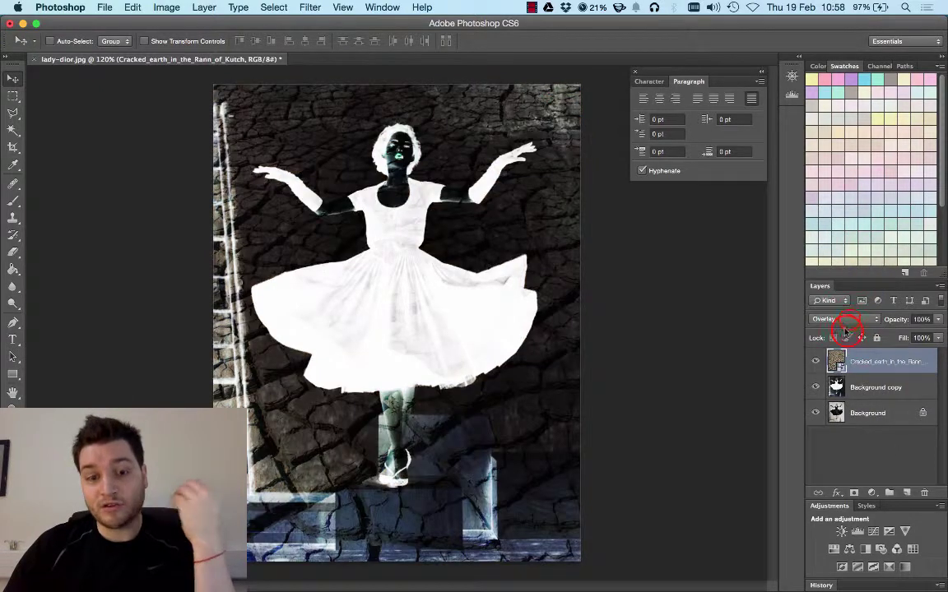
{"action": "left_click", "coordinate": [847, 322]}
{"action": "left_click", "coordinate": [846, 335]}
{"action": "left_click", "coordinate": [845, 322]}
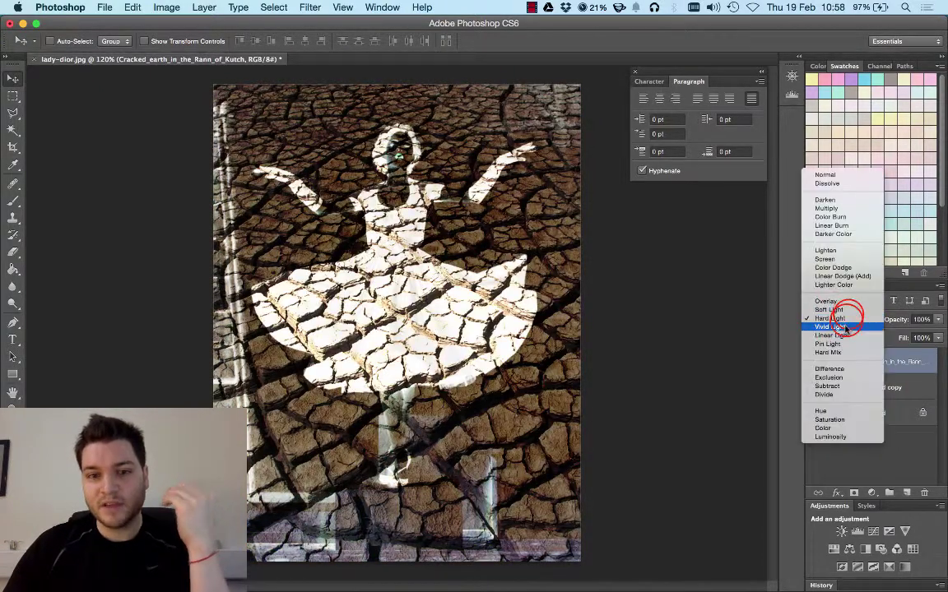
{"action": "left_click", "coordinate": [849, 311]}
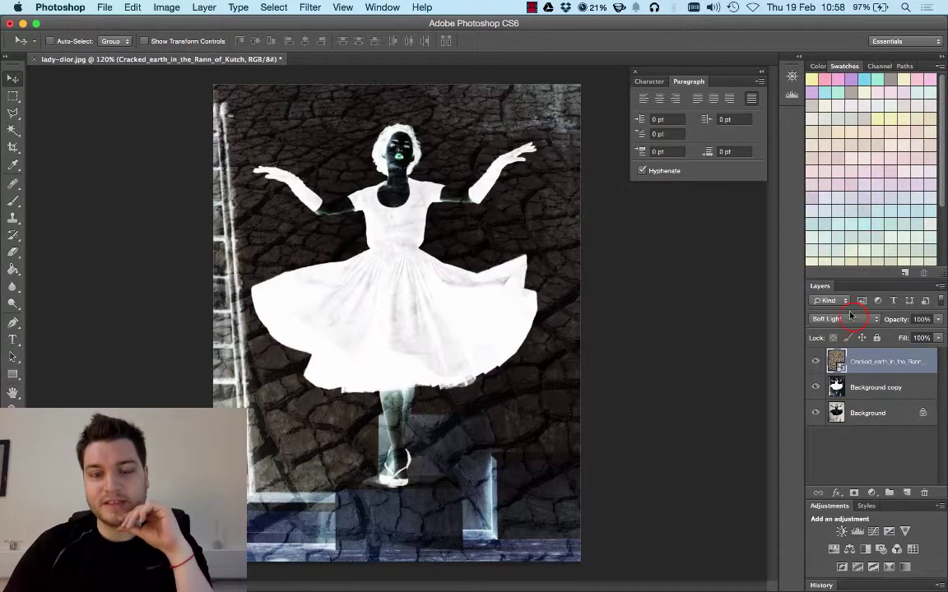
Step: Preview Hard Light, Vivid Light, Linear Light, Pin Light, Hard Mix and Difference blending
{"action": "left_click", "coordinate": [854, 318]}
{"action": "left_click", "coordinate": [852, 328]}
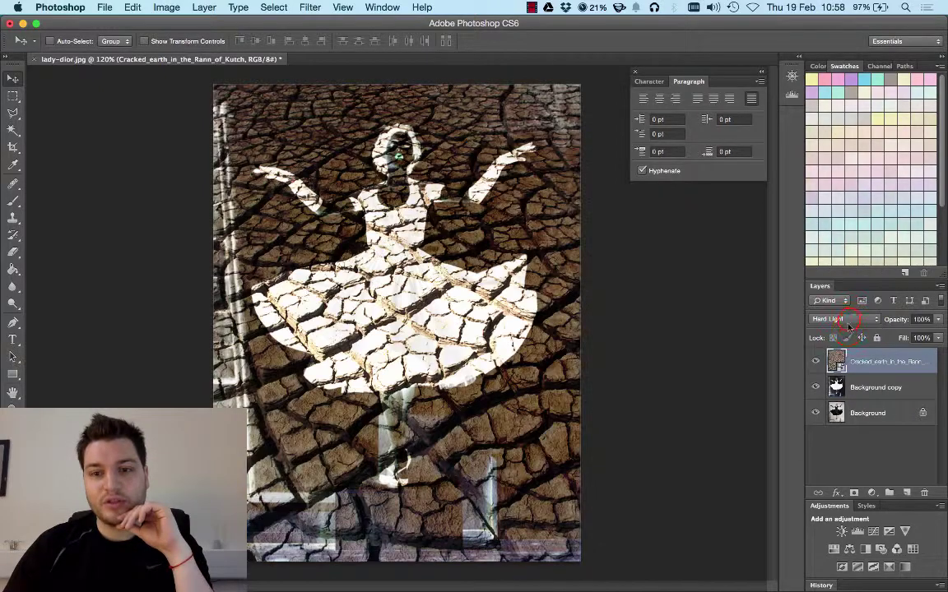
{"action": "left_click", "coordinate": [848, 324]}
{"action": "left_click", "coordinate": [847, 327]}
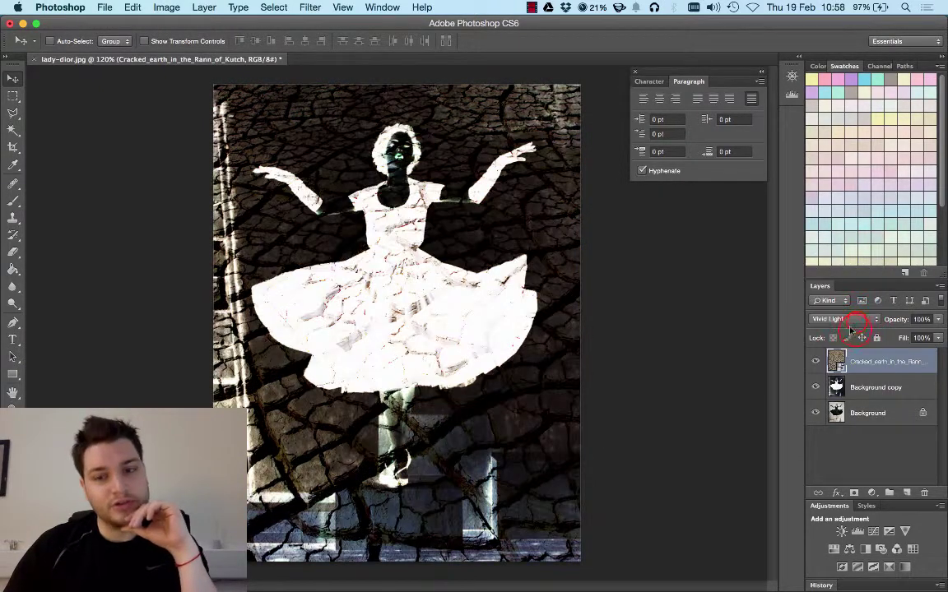
{"action": "left_click", "coordinate": [853, 329]}
{"action": "left_click", "coordinate": [856, 329]}
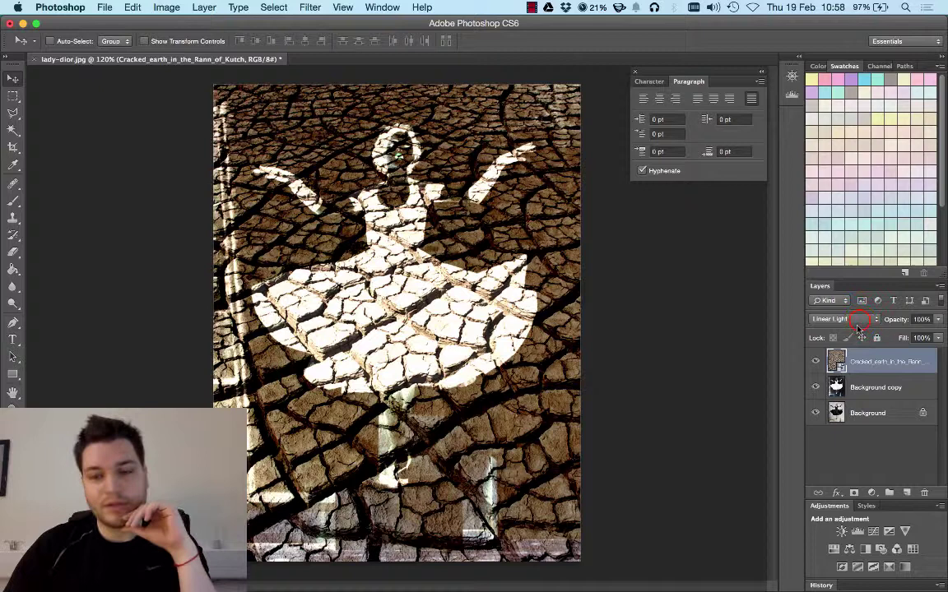
{"action": "left_click", "coordinate": [859, 323]}
{"action": "left_click", "coordinate": [855, 328]}
{"action": "left_click", "coordinate": [856, 324]}
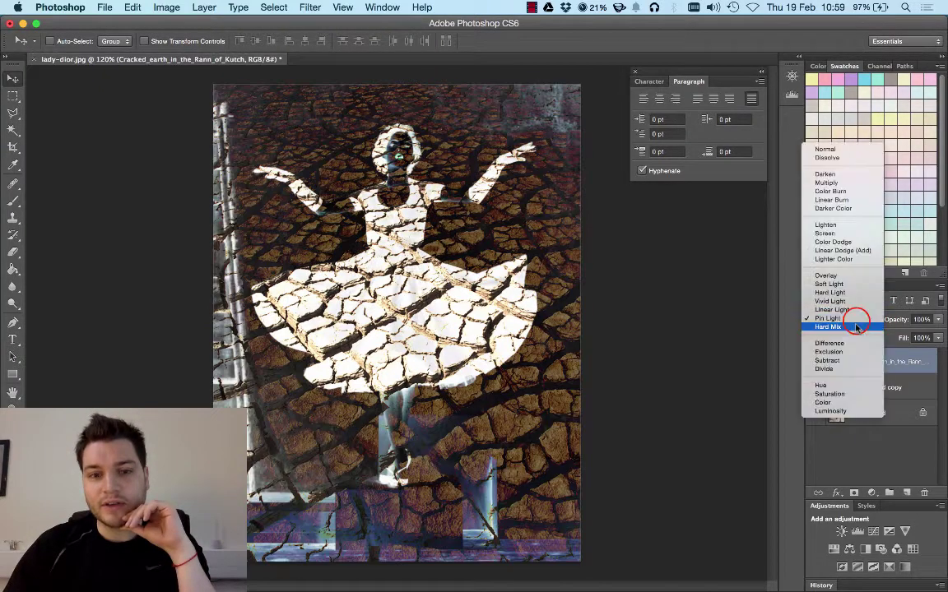
{"action": "left_click", "coordinate": [855, 327]}
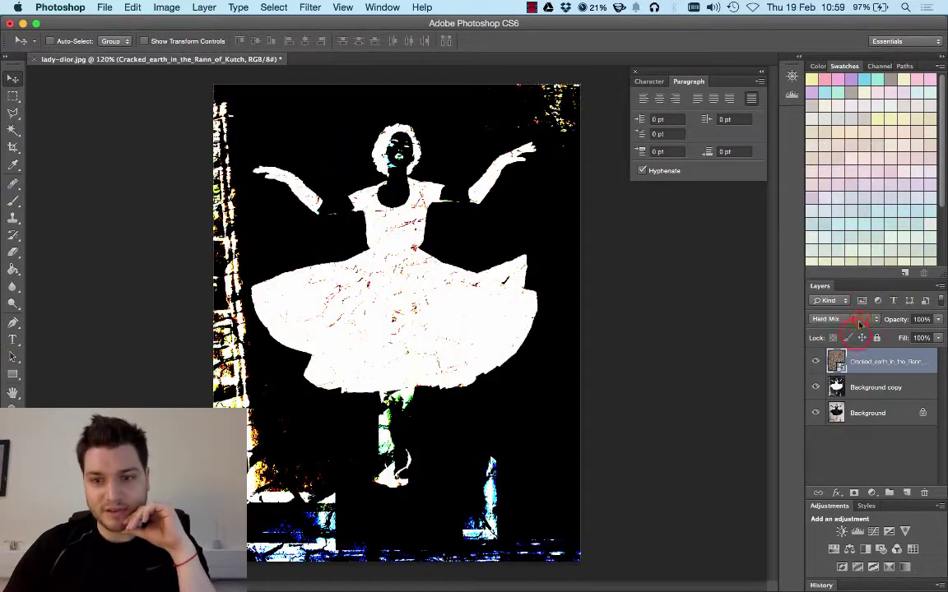
{"action": "left_click", "coordinate": [857, 322]}
{"action": "left_click", "coordinate": [855, 336]}
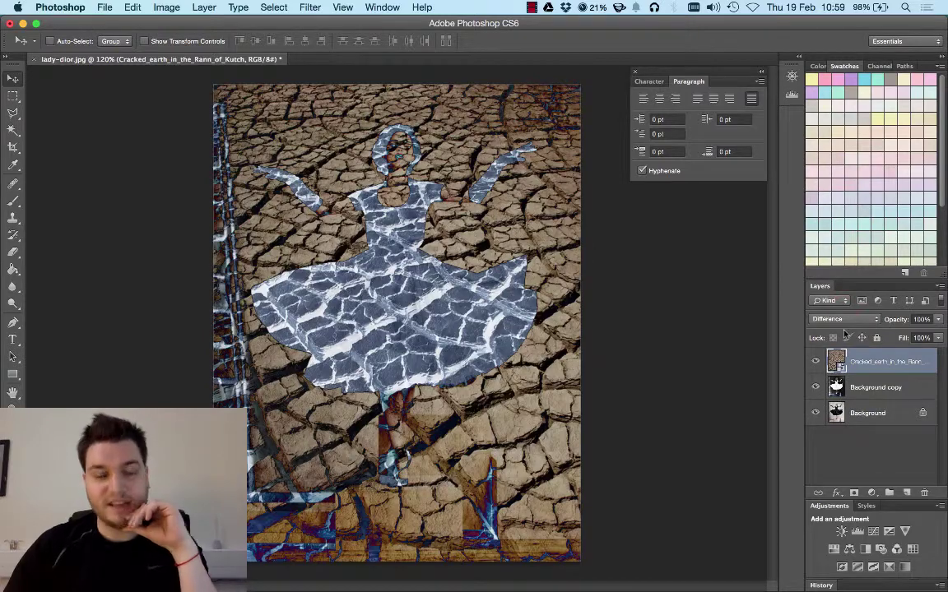
Step: Preview Subtract, Exclusion, Divide and Hue blending on the texture layer
{"action": "left_click", "coordinate": [845, 322]}
{"action": "left_click", "coordinate": [838, 334]}
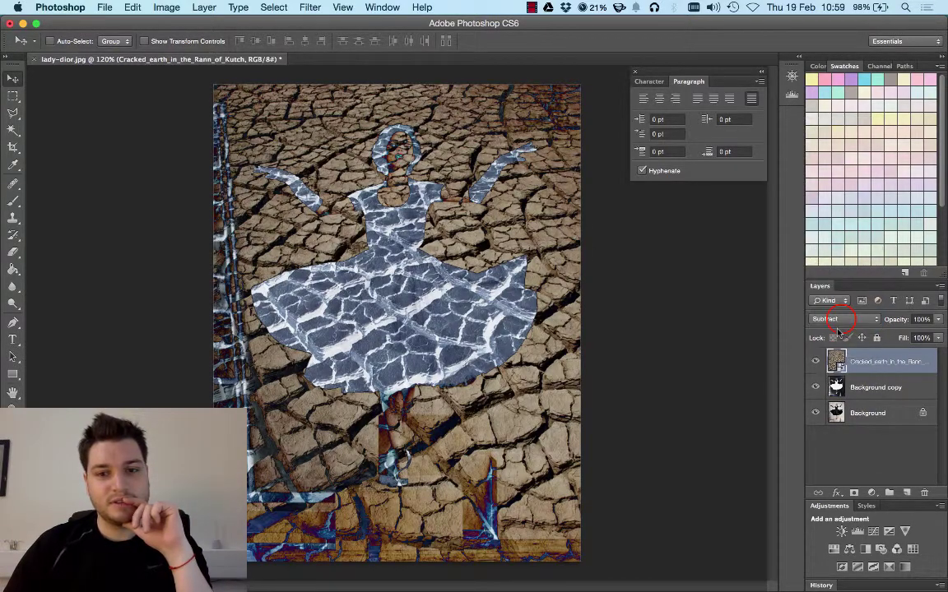
{"action": "left_click", "coordinate": [841, 319]}
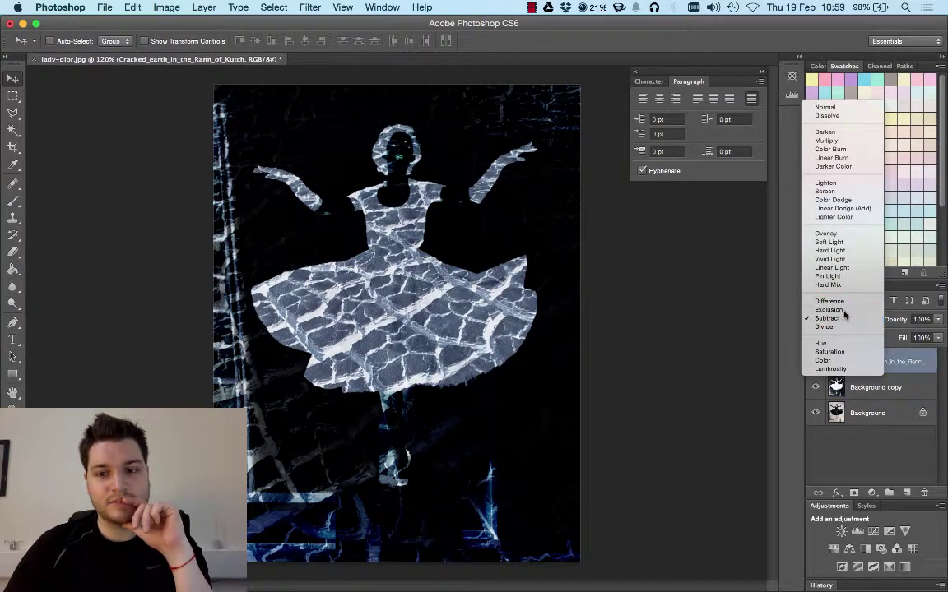
{"action": "left_click", "coordinate": [843, 310]}
{"action": "left_click", "coordinate": [849, 318]}
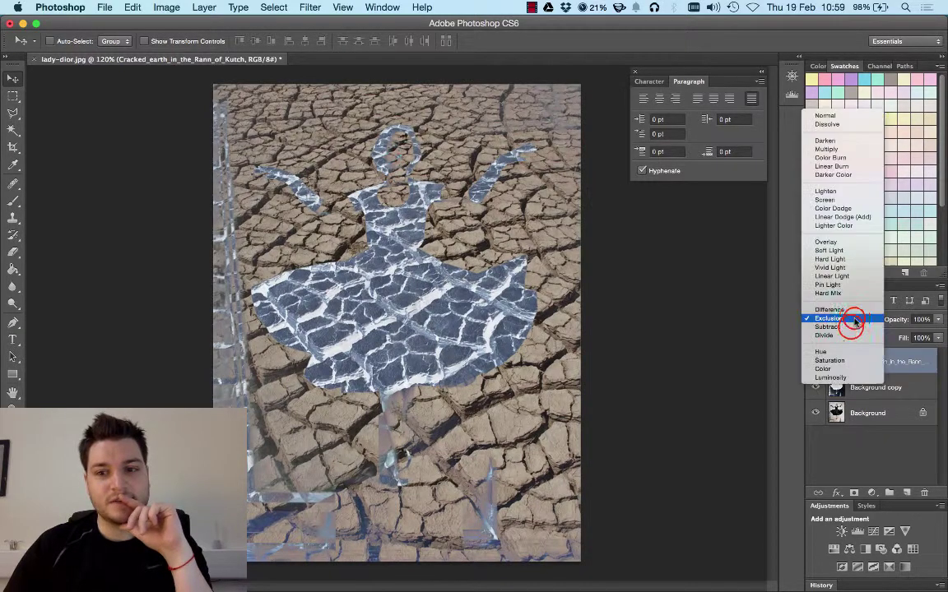
{"action": "left_click", "coordinate": [848, 325]}
{"action": "left_click", "coordinate": [848, 323]}
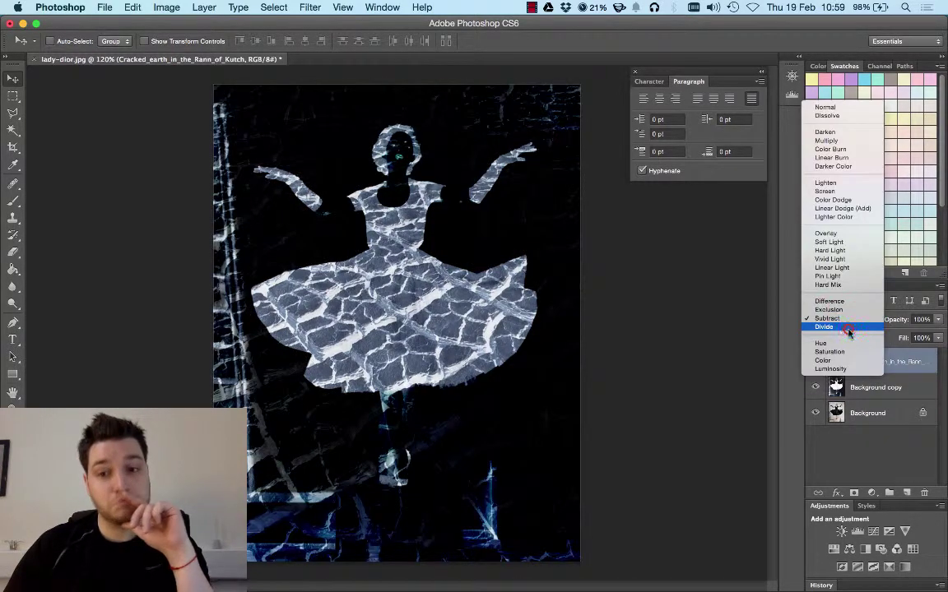
{"action": "left_click", "coordinate": [848, 328]}
{"action": "left_click", "coordinate": [847, 327]}
{"action": "left_click", "coordinate": [848, 337]}
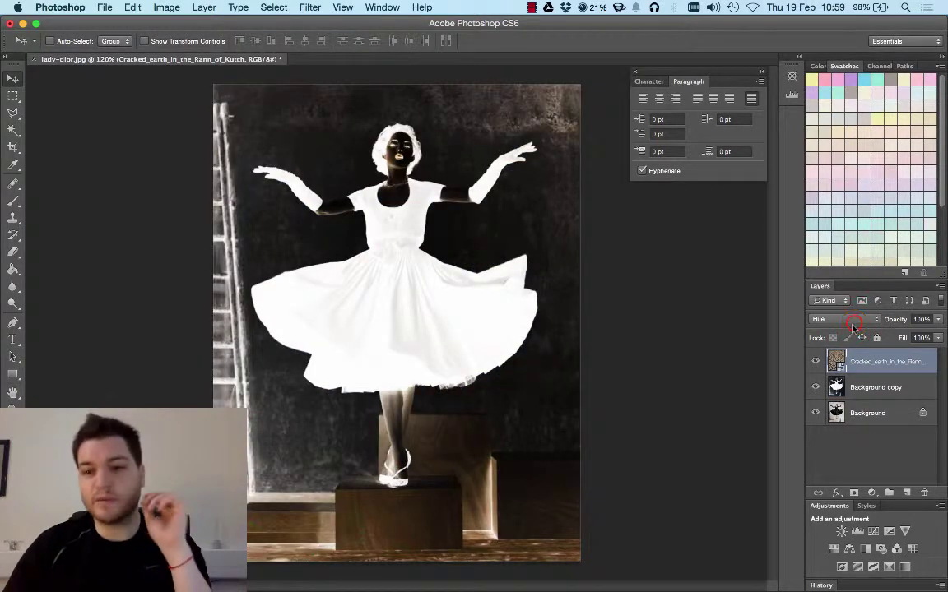
Step: Preview Saturation, sepia-toning Color, and Luminosity blending on the texture layer
{"action": "left_click", "coordinate": [853, 326]}
{"action": "left_click", "coordinate": [849, 330]}
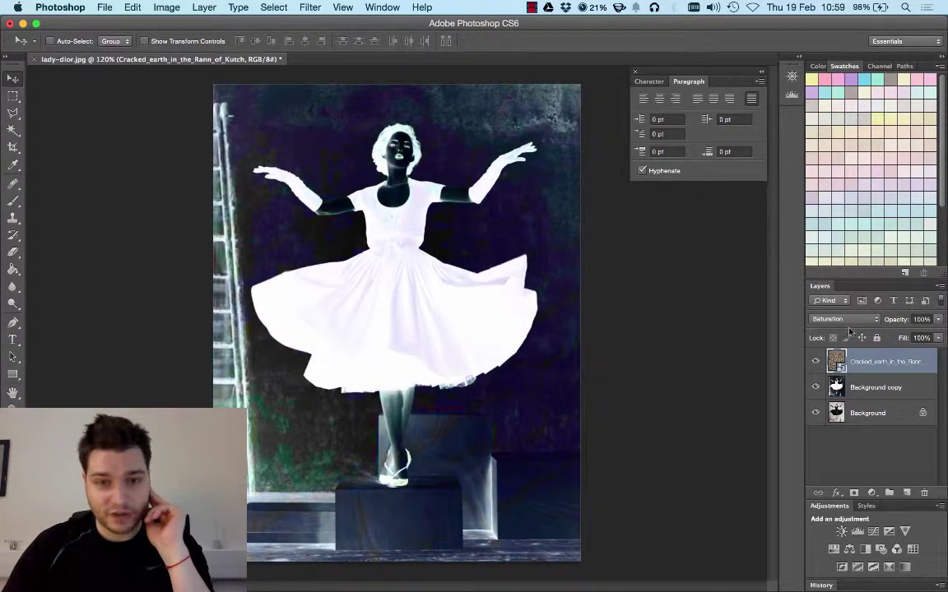
{"action": "left_click", "coordinate": [860, 319]}
{"action": "left_click", "coordinate": [856, 331]}
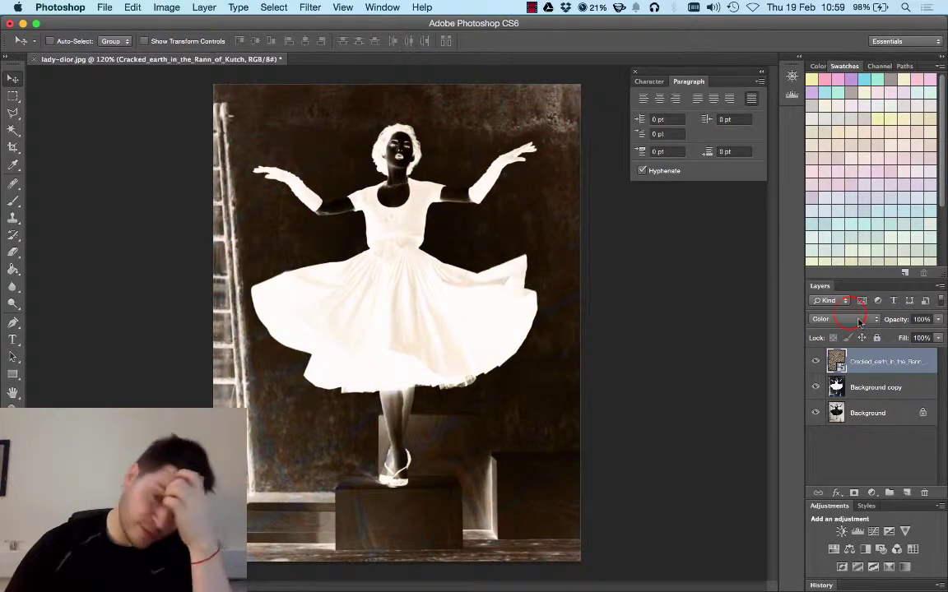
{"action": "left_click", "coordinate": [850, 319]}
{"action": "left_click", "coordinate": [844, 326]}
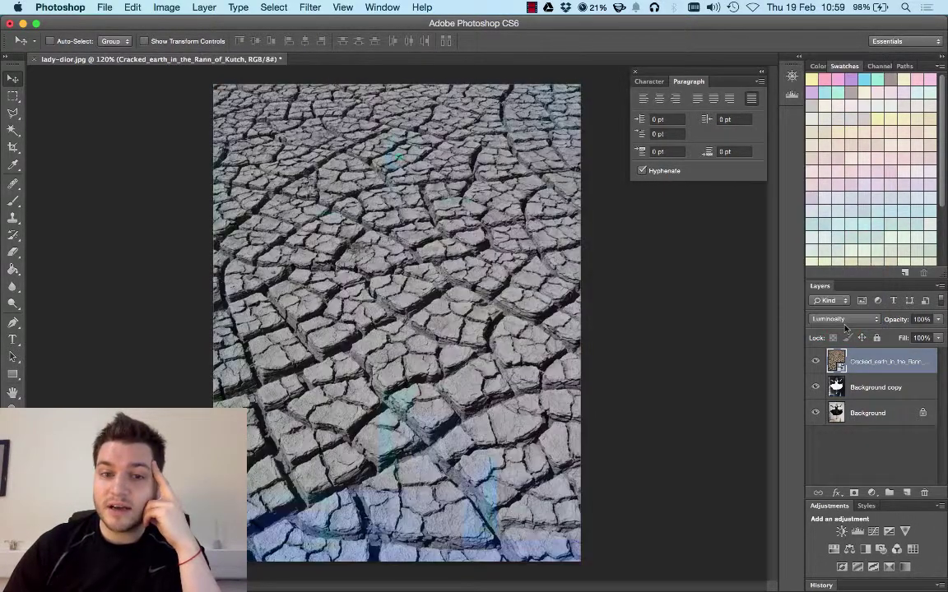
{"action": "left_click", "coordinate": [848, 320]}
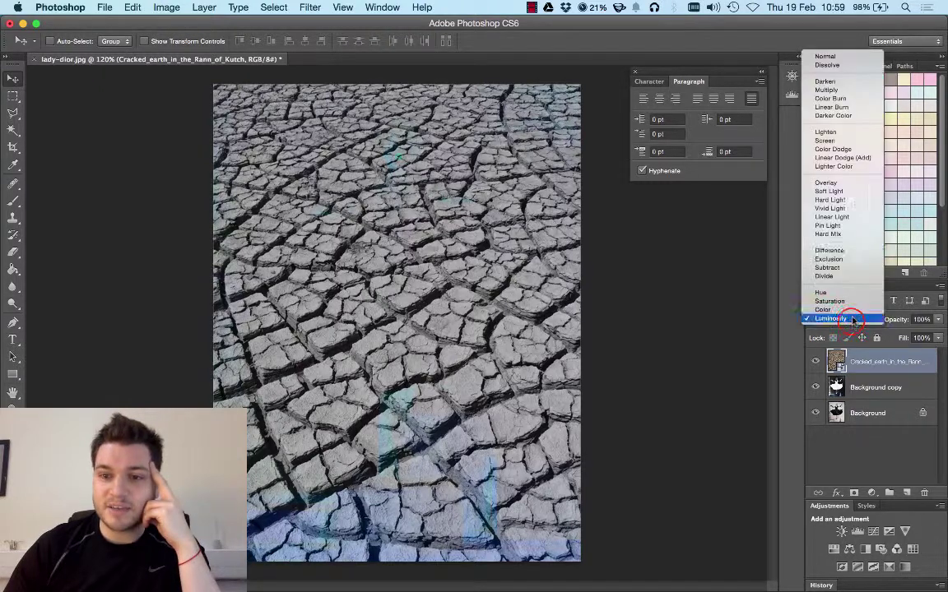
Step: Switch the texture to Darken blending and duplicate the cracked-earth layer
{"action": "left_click", "coordinate": [847, 80]}
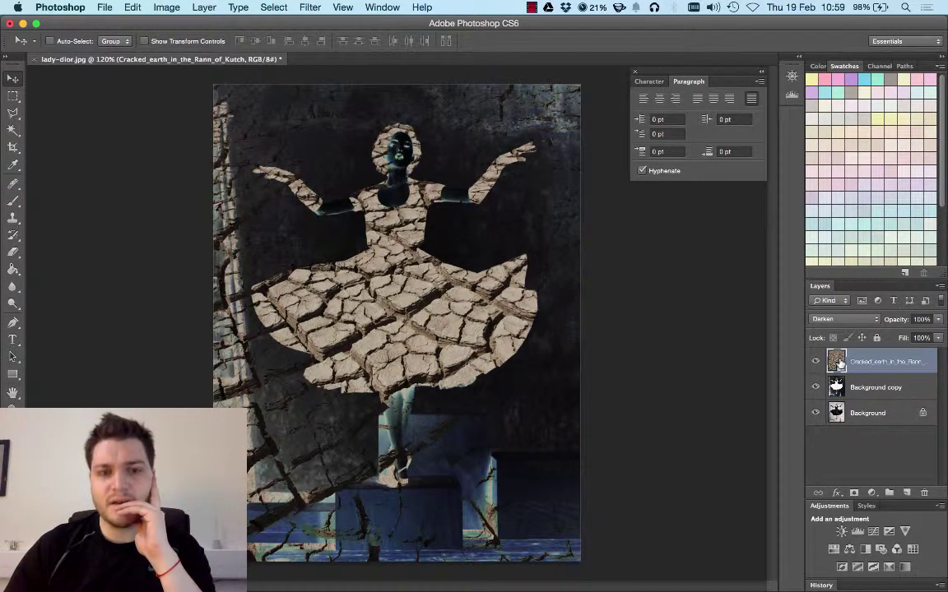
{"action": "left_click", "coordinate": [164, 8]}
{"action": "mouse_move", "coordinate": [204, 8]}
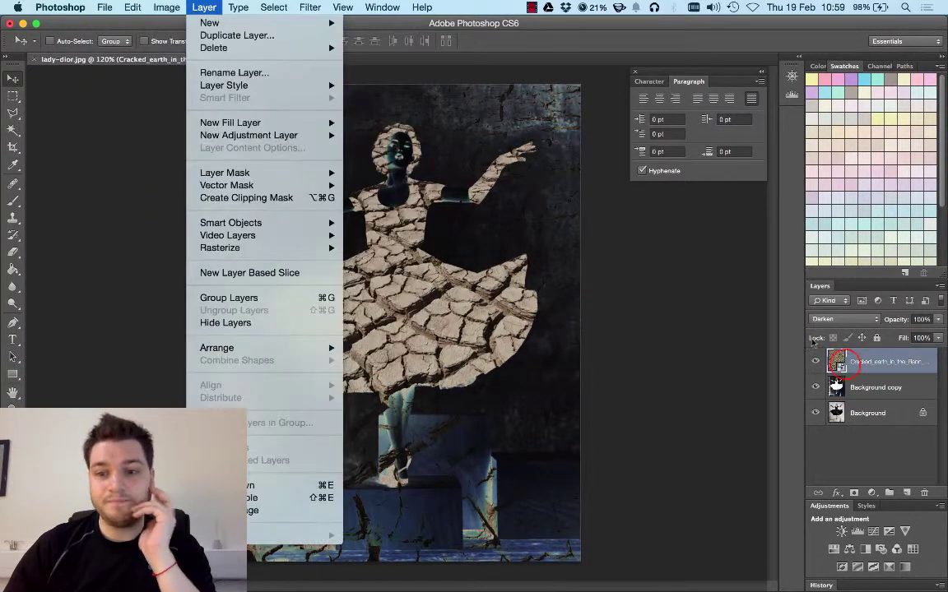
{"action": "left_click", "coordinate": [867, 369]}
{"action": "left_click_drag", "start_coordinate": [868, 369], "coordinate": [906, 491]}
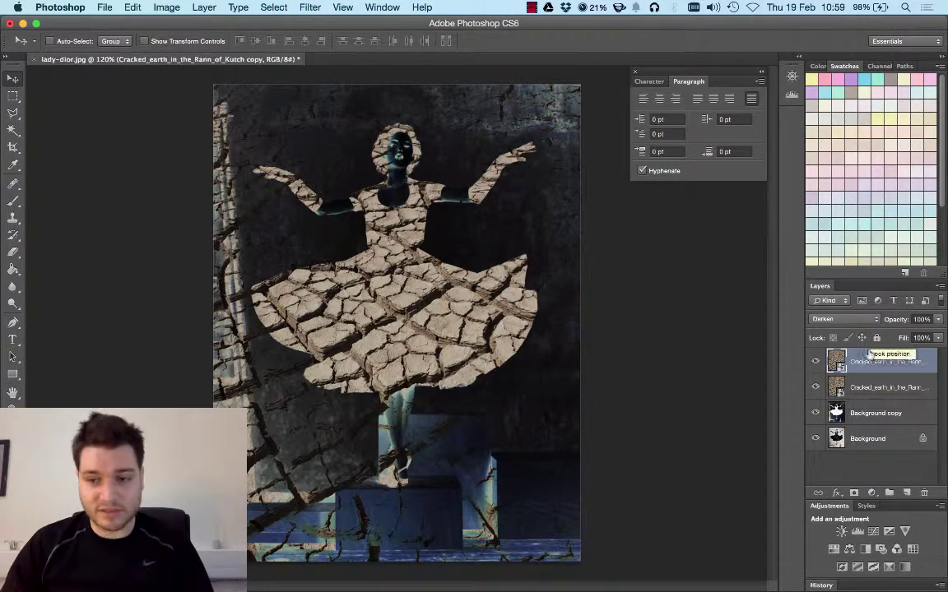
Step: Merge both cracked-earth layers into one and blend it in Darken mode
{"action": "left_click", "coordinate": [847, 387], "text": "shift"}
{"action": "right_click", "coordinate": [820, 448]}
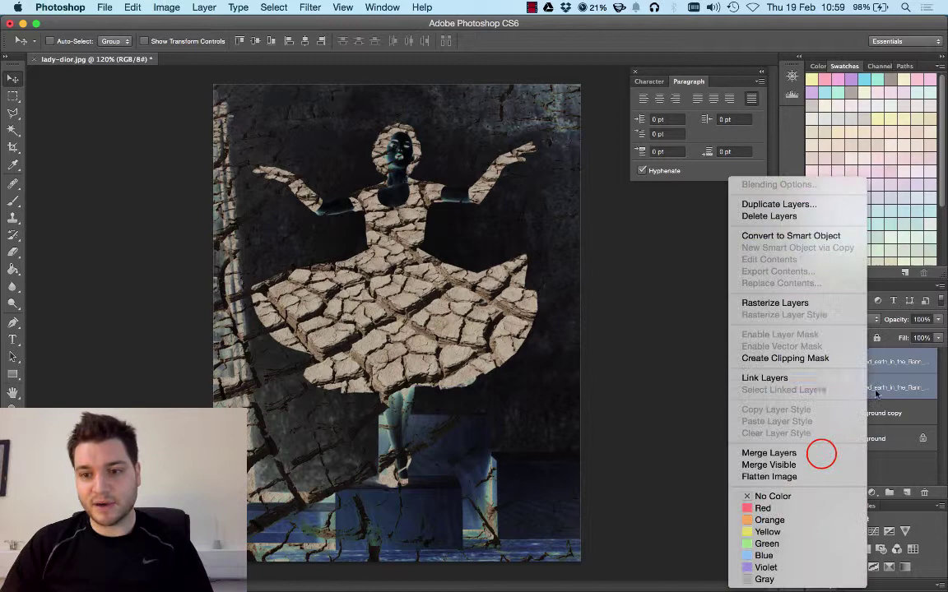
{"action": "left_click", "coordinate": [820, 452]}
{"action": "left_click", "coordinate": [850, 321]}
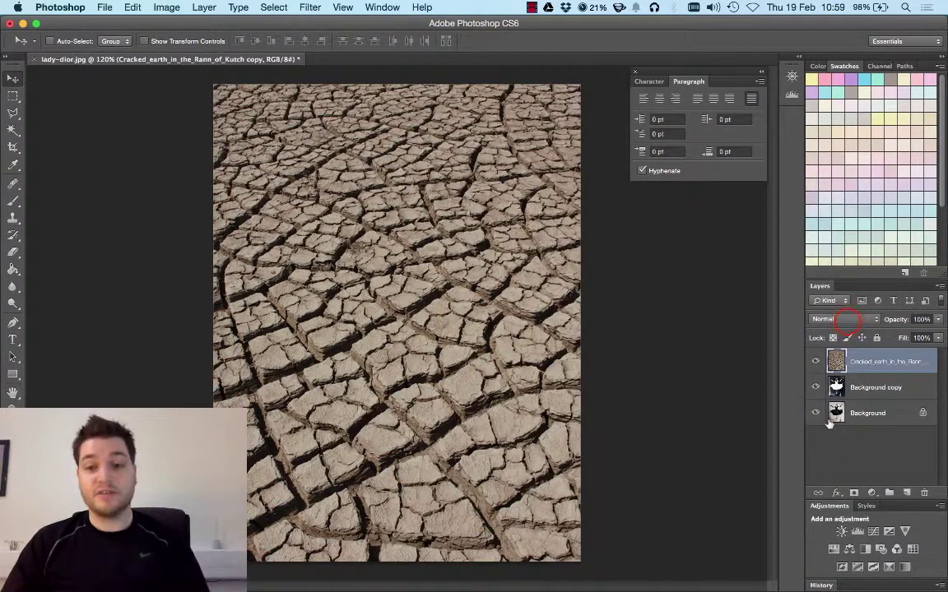
{"action": "left_click", "coordinate": [847, 343]}
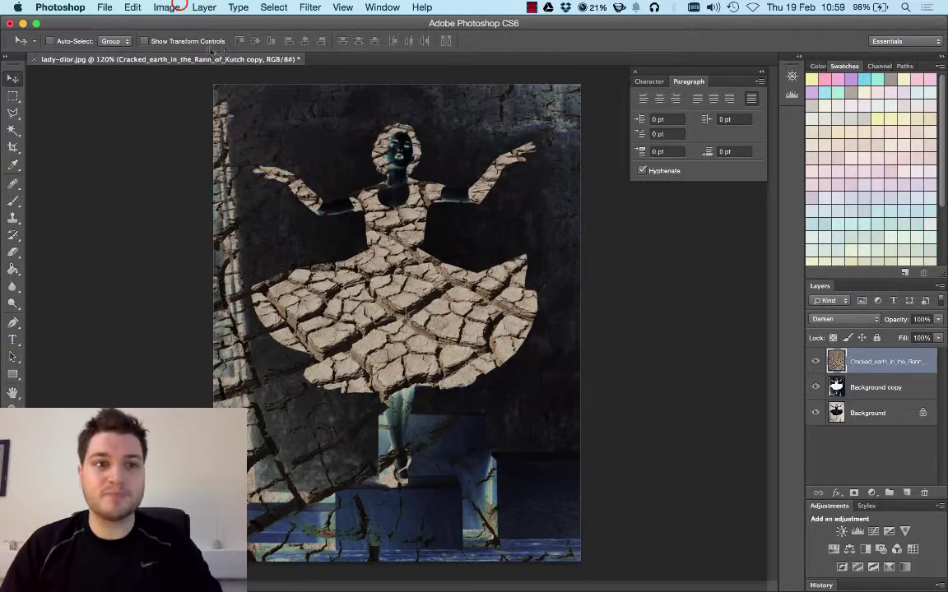
Step: Invert the colours of the cracked-earth texture layer
{"action": "left_click", "coordinate": [168, 8]}
{"action": "mouse_move", "coordinate": [198, 48]}
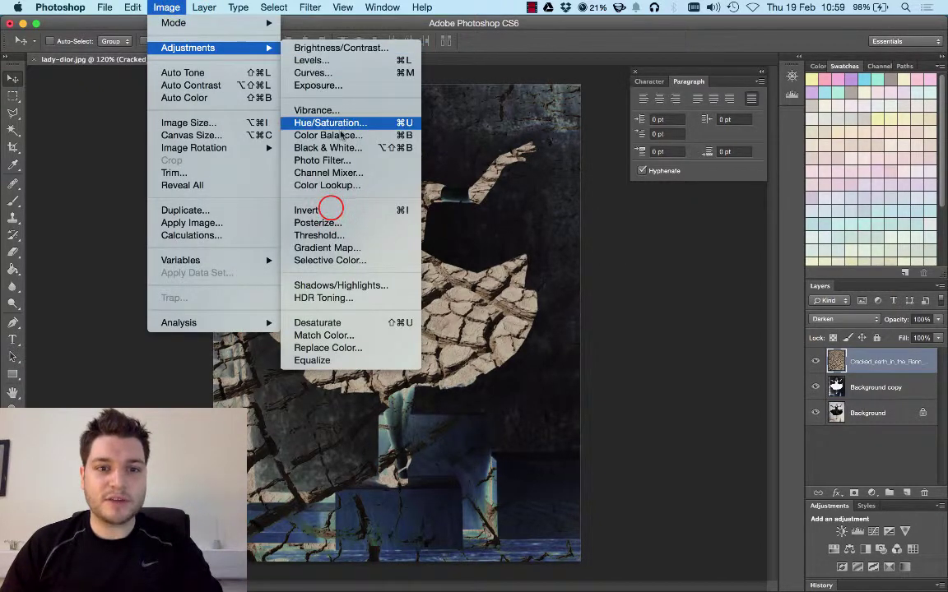
{"action": "left_click", "coordinate": [317, 211]}
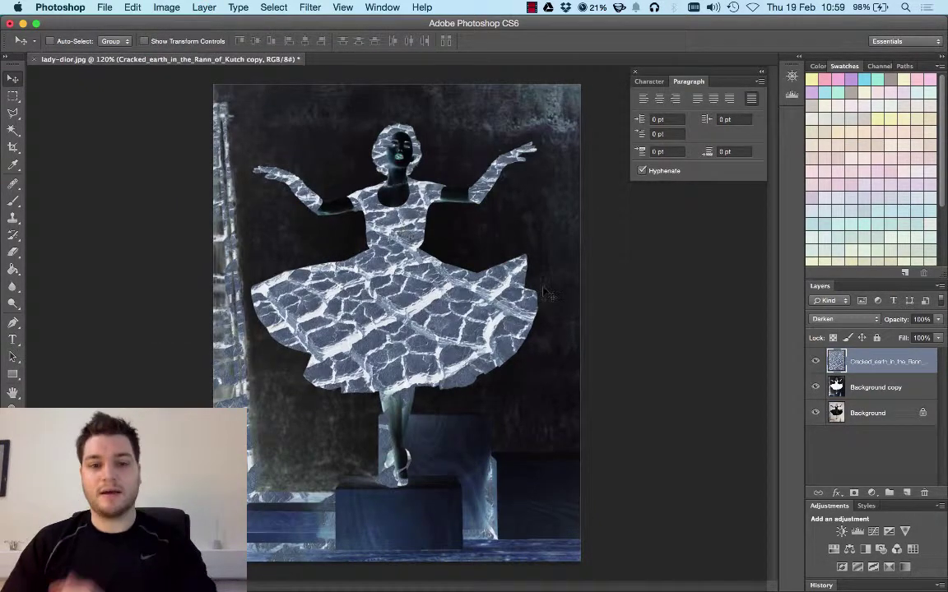
Step: Try Multiply, Linear Burn, Screen, Linear Dodge, Lighter Color, Overlay, Soft Light and Hard Light on the texture
{"action": "left_click", "coordinate": [831, 319]}
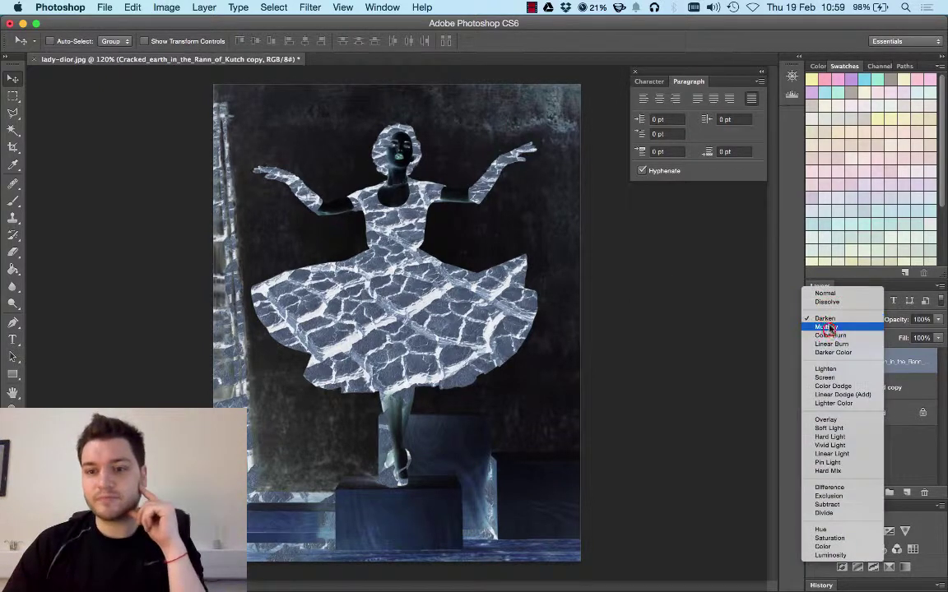
{"action": "left_click", "coordinate": [831, 330]}
{"action": "left_click", "coordinate": [847, 320]}
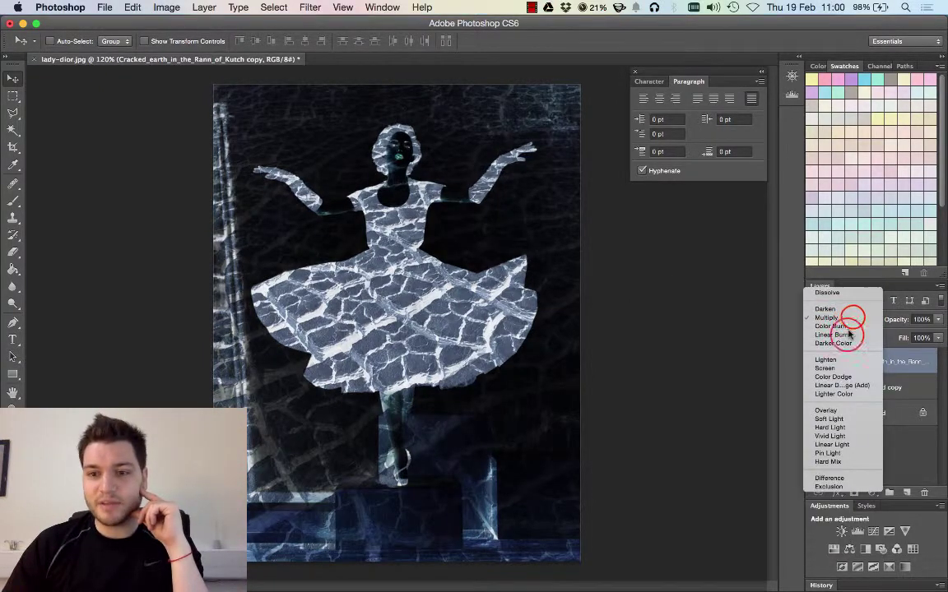
{"action": "left_click", "coordinate": [852, 321]}
{"action": "left_click", "coordinate": [852, 321]}
{"action": "left_click", "coordinate": [841, 331]}
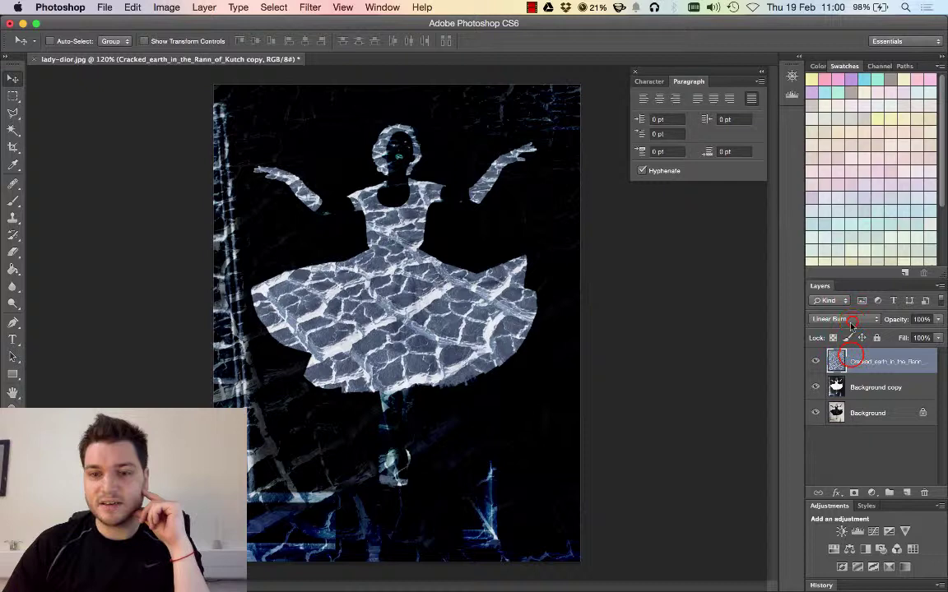
{"action": "left_click", "coordinate": [847, 320]}
{"action": "left_click", "coordinate": [847, 352]}
{"action": "left_click", "coordinate": [849, 322]}
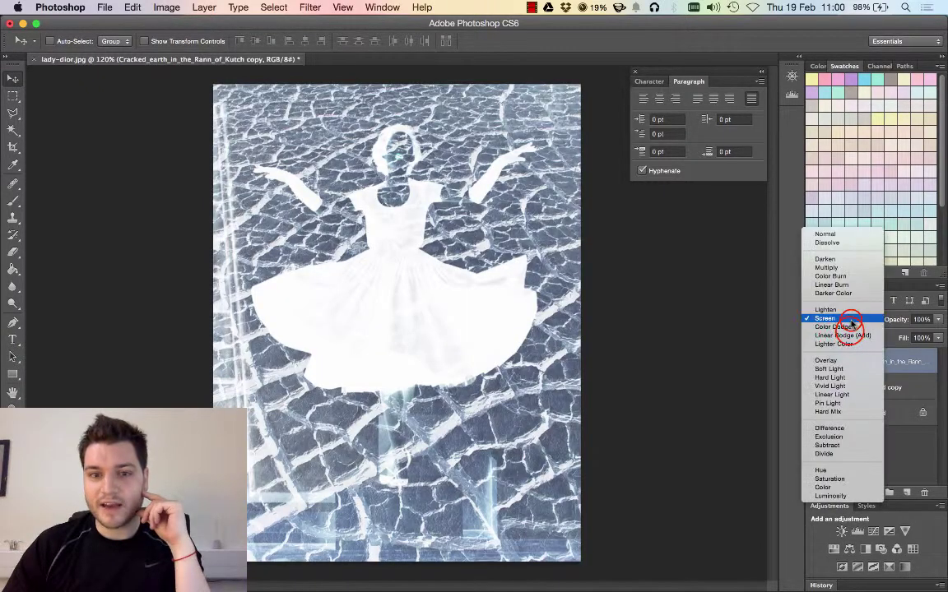
{"action": "left_click", "coordinate": [849, 336]}
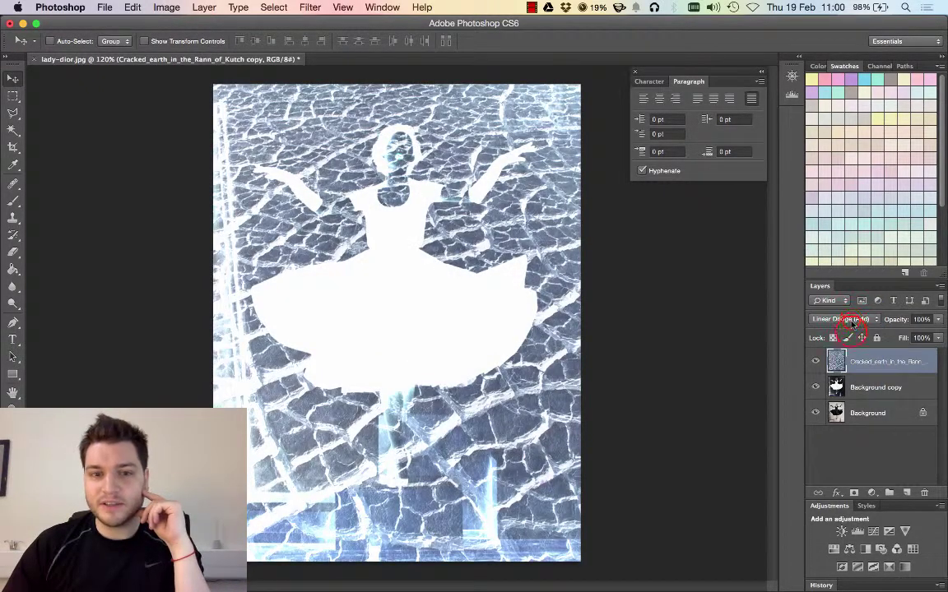
{"action": "left_click", "coordinate": [852, 321]}
{"action": "left_click", "coordinate": [847, 320]}
{"action": "left_click", "coordinate": [848, 319]}
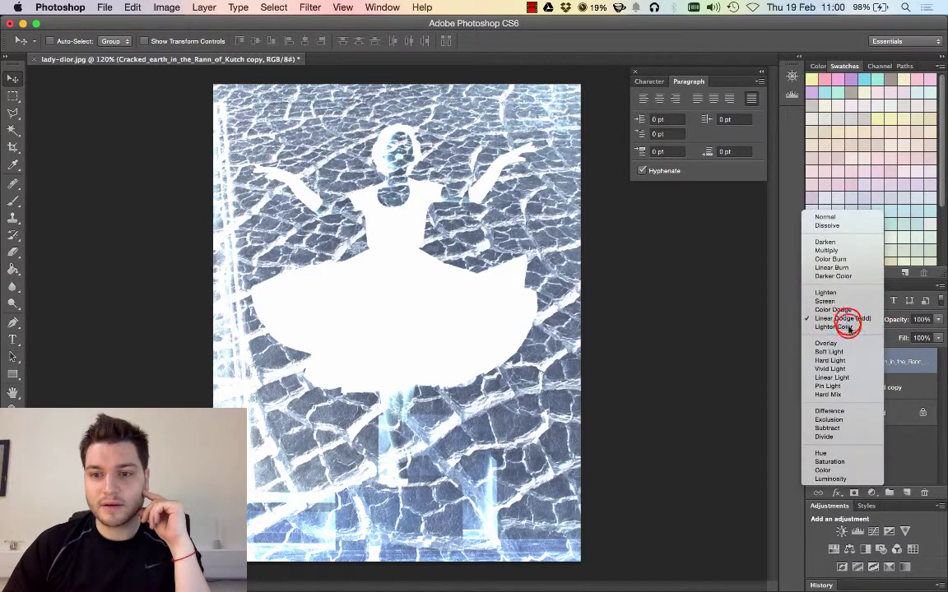
{"action": "left_click", "coordinate": [848, 327]}
{"action": "left_click", "coordinate": [848, 320]}
{"action": "left_click", "coordinate": [847, 332]}
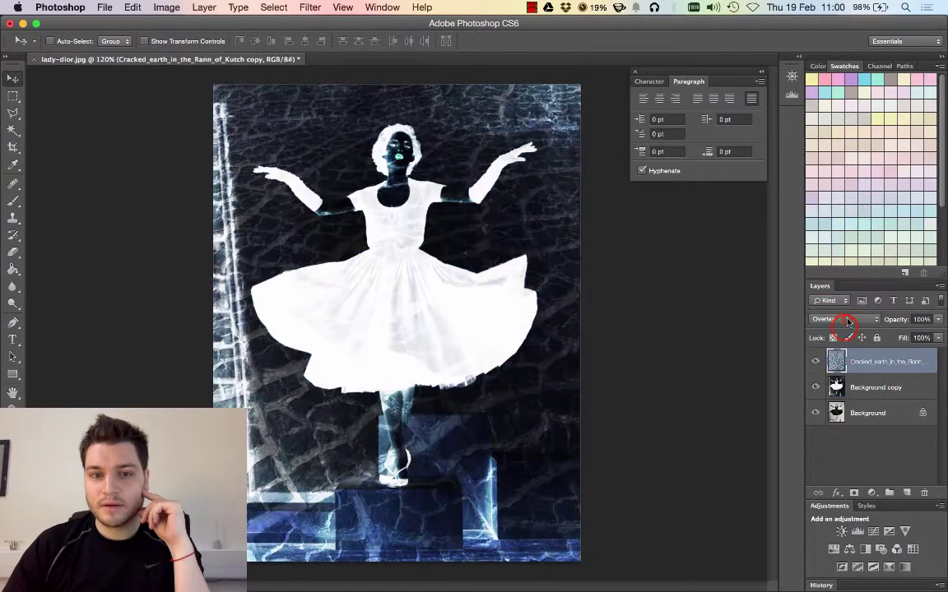
{"action": "left_click", "coordinate": [847, 321]}
{"action": "left_click", "coordinate": [847, 327]}
{"action": "left_click", "coordinate": [847, 320]}
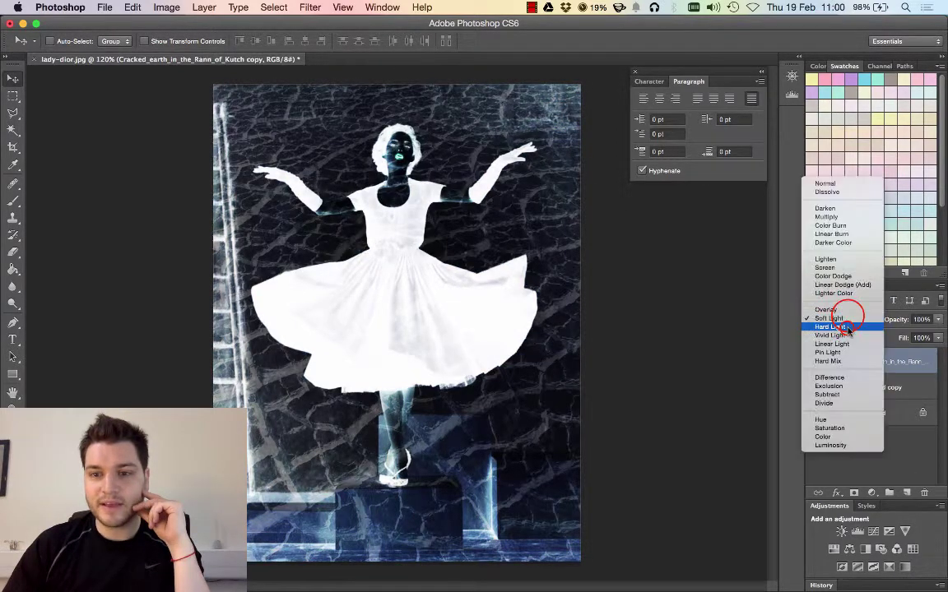
{"action": "left_click", "coordinate": [848, 327]}
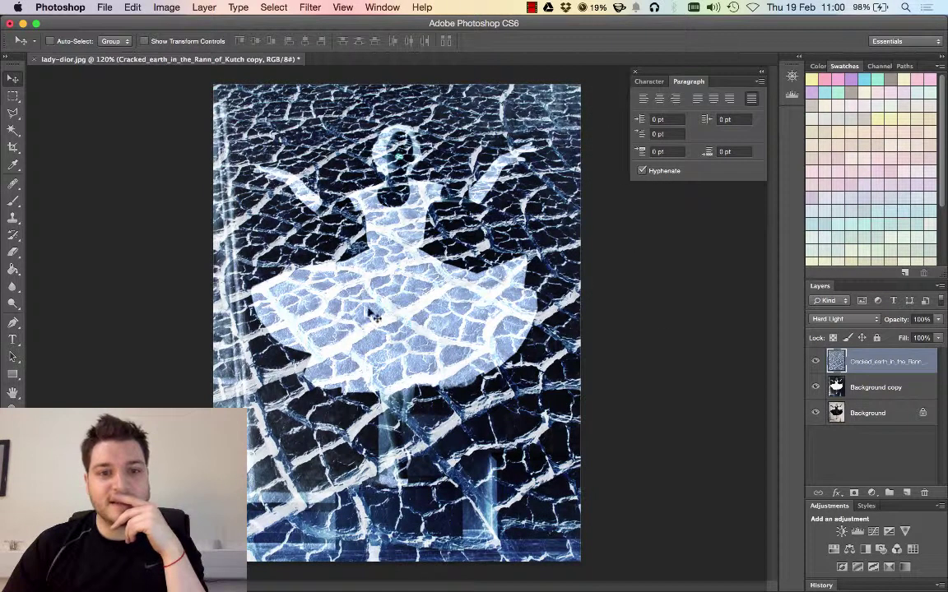
Step: Try Vivid Light through Saturation blends on the texture, then settle on Darken
{"action": "left_click", "coordinate": [823, 321]}
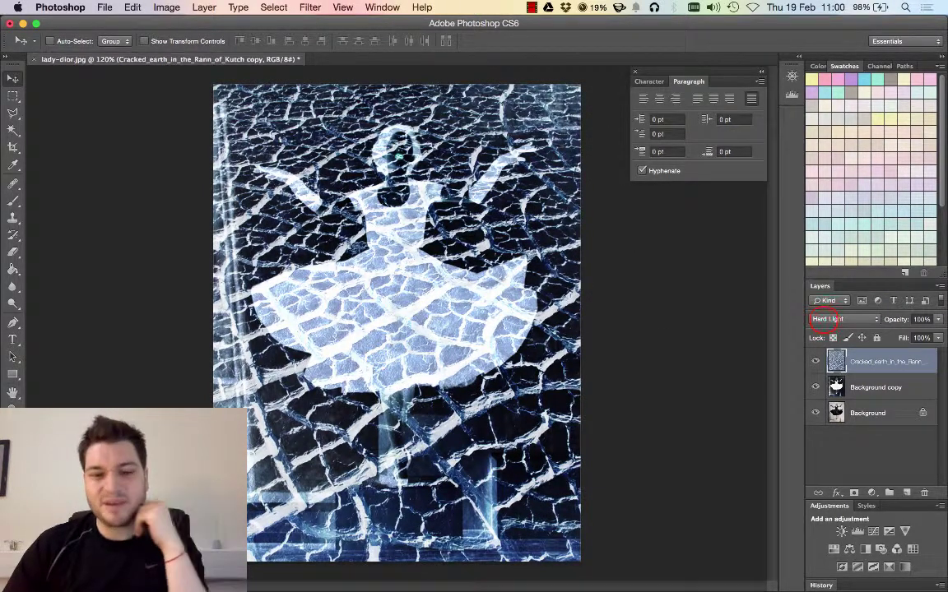
{"action": "left_click", "coordinate": [829, 318]}
{"action": "left_click", "coordinate": [827, 320]}
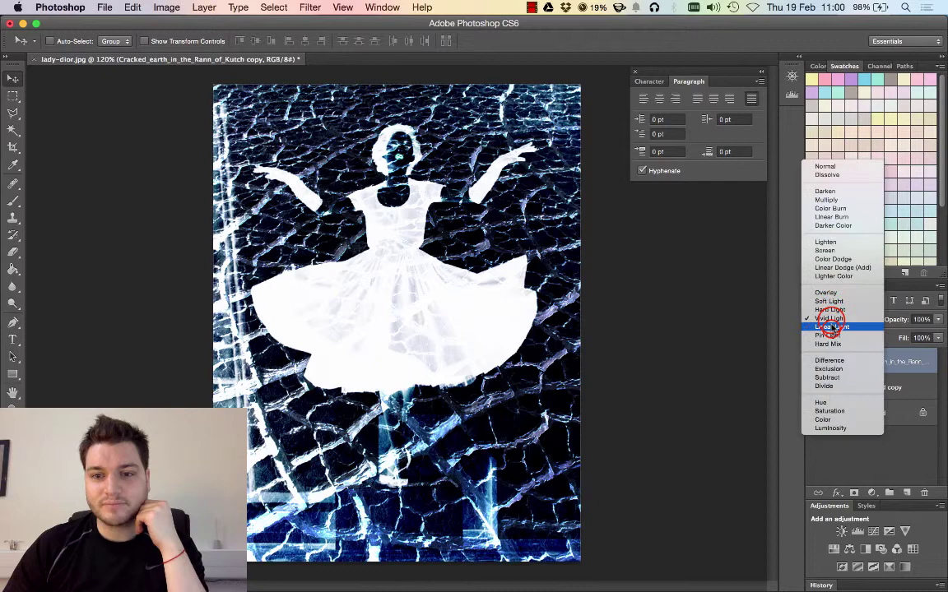
{"action": "left_click", "coordinate": [833, 327]}
{"action": "left_click", "coordinate": [839, 328]}
{"action": "left_click", "coordinate": [835, 335]}
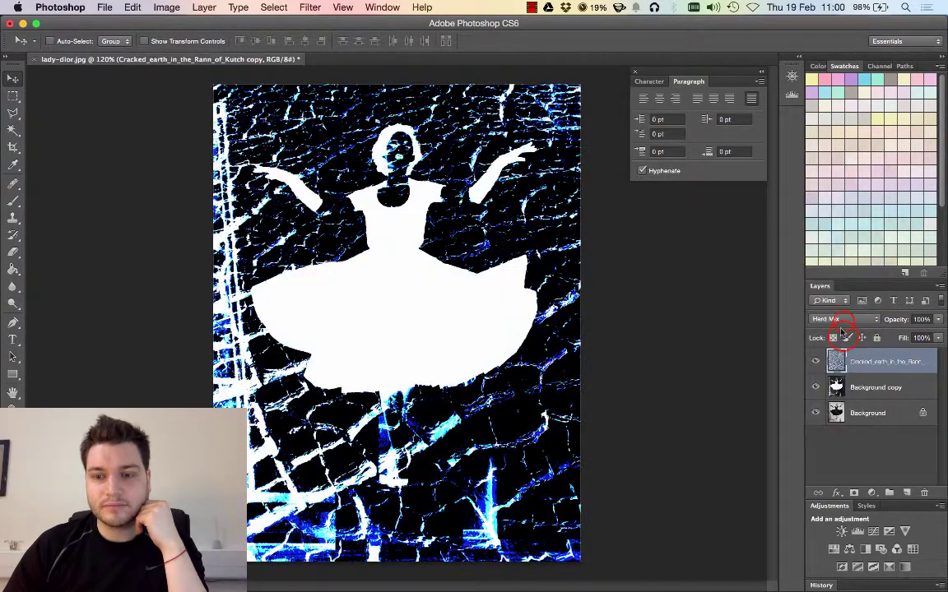
{"action": "left_click", "coordinate": [843, 327]}
{"action": "left_click", "coordinate": [843, 335]}
{"action": "left_click", "coordinate": [843, 328]}
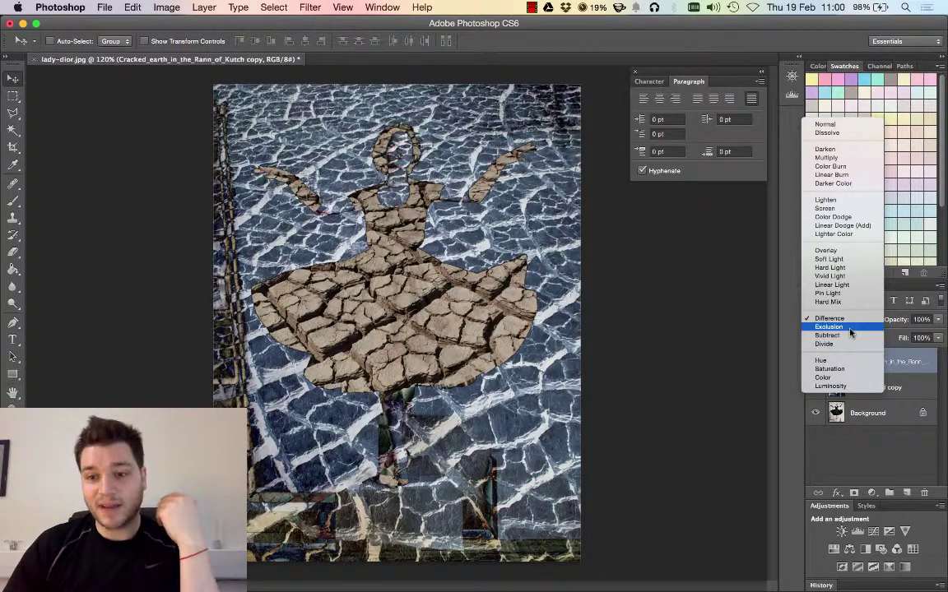
{"action": "left_click", "coordinate": [849, 328]}
{"action": "left_click", "coordinate": [840, 319]}
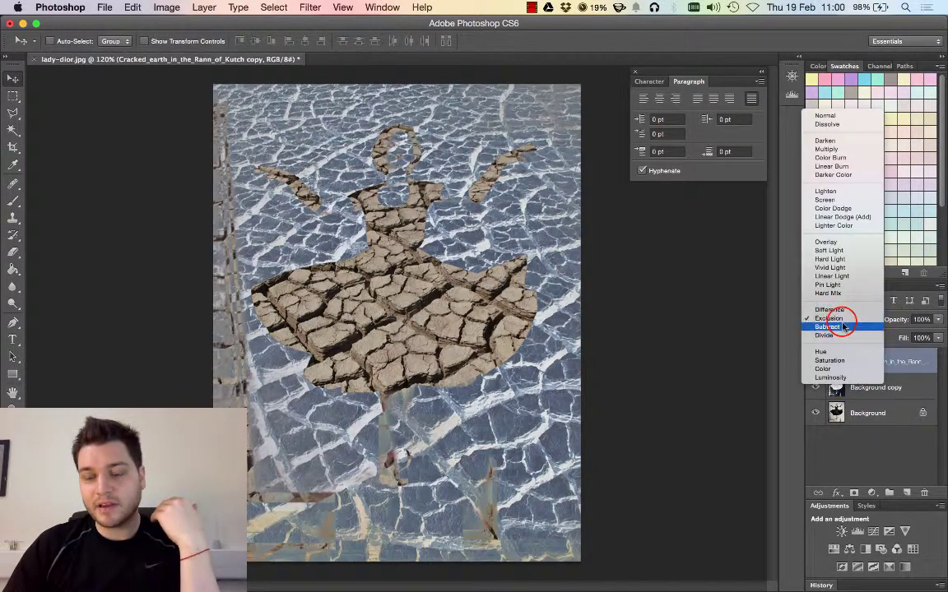
{"action": "left_click", "coordinate": [843, 326]}
{"action": "left_click", "coordinate": [842, 326]}
{"action": "left_click", "coordinate": [844, 326]}
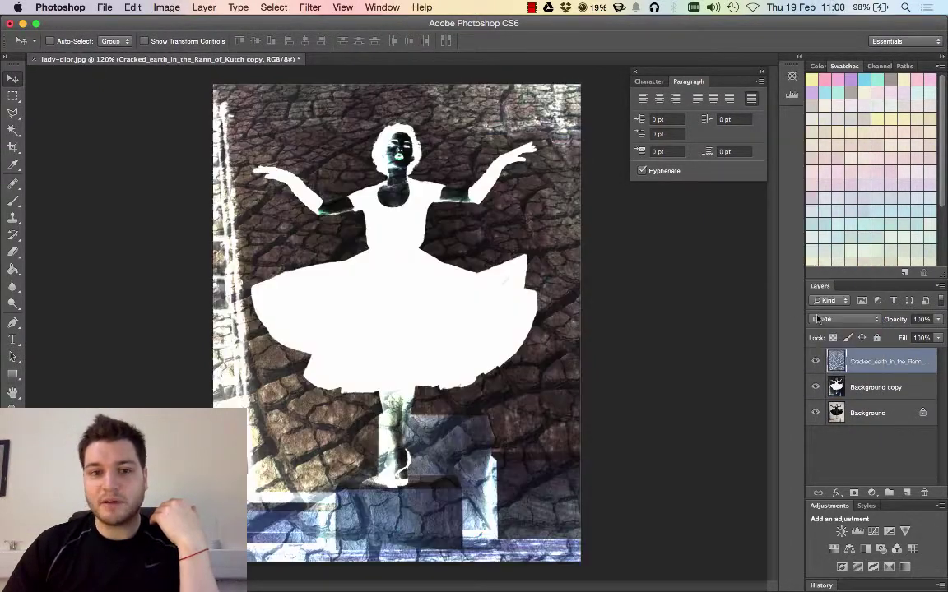
{"action": "left_click", "coordinate": [858, 321]}
{"action": "left_click", "coordinate": [848, 329]}
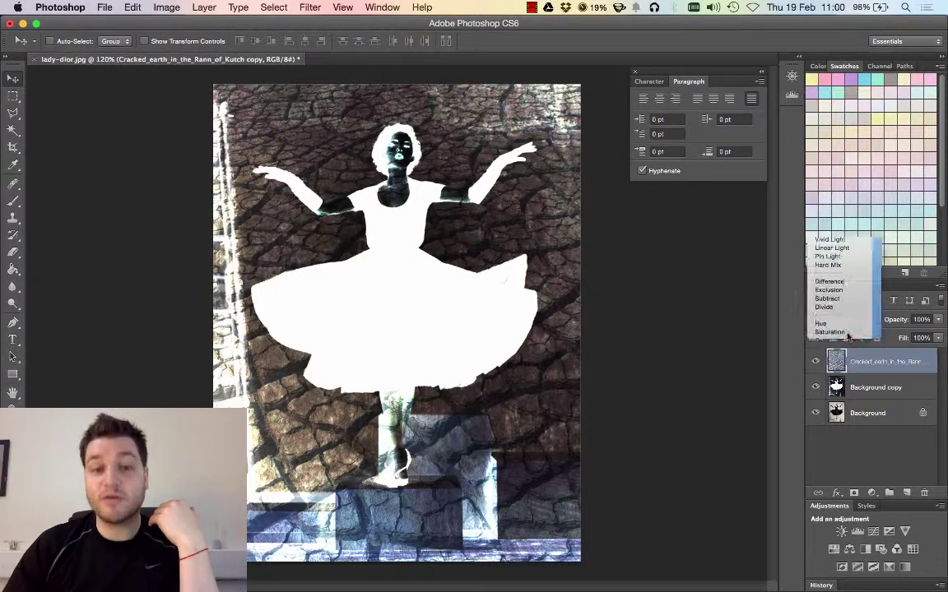
{"action": "left_click", "coordinate": [851, 319]}
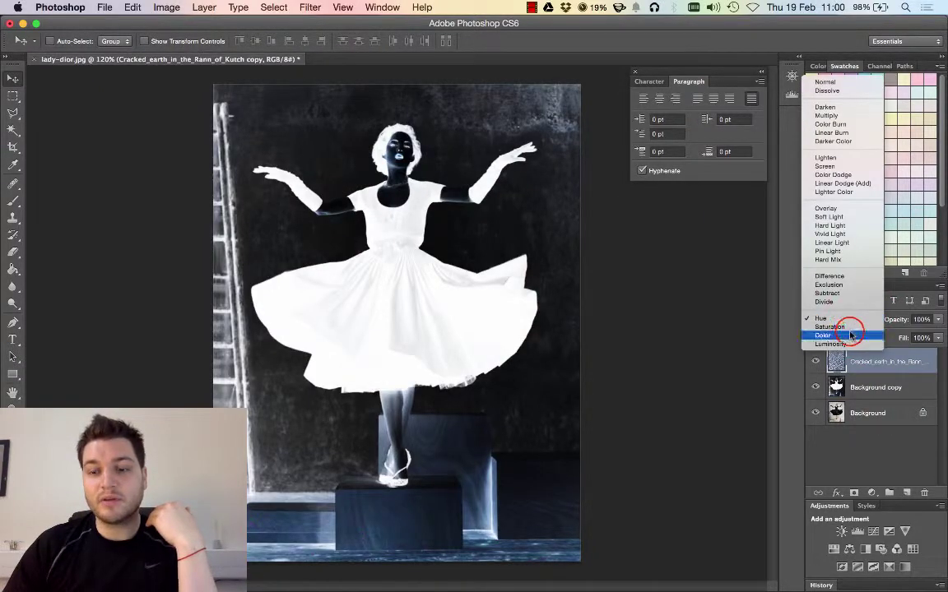
{"action": "left_click", "coordinate": [850, 335]}
{"action": "left_click", "coordinate": [853, 327]}
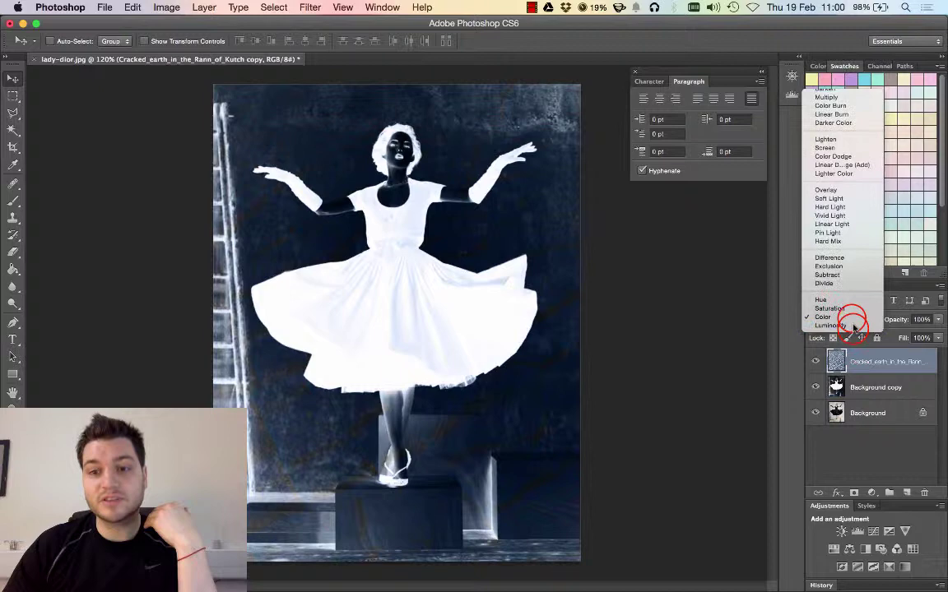
{"action": "left_click", "coordinate": [851, 327]}
{"action": "left_click", "coordinate": [854, 319]}
{"action": "left_click", "coordinate": [835, 301]}
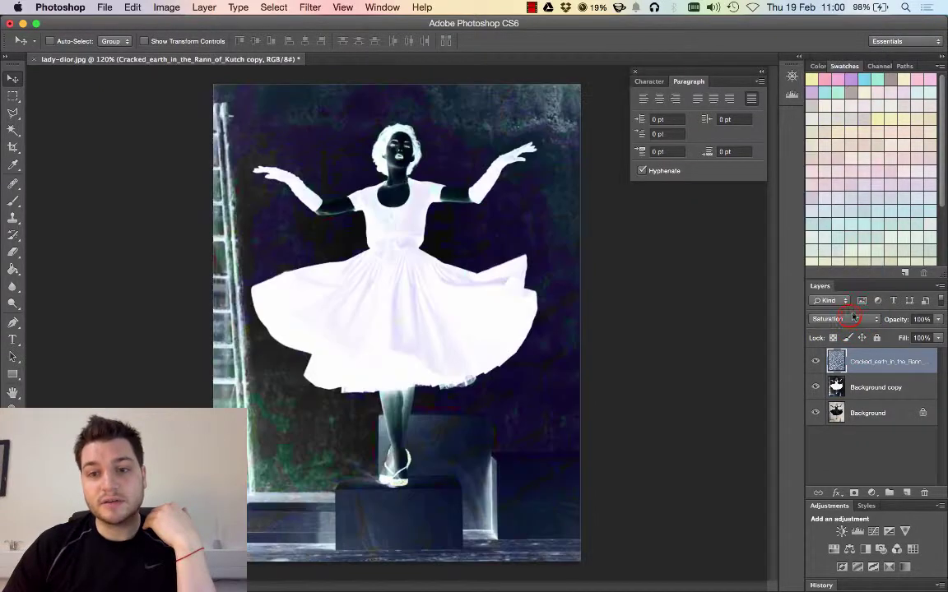
{"action": "left_click", "coordinate": [852, 319]}
{"action": "left_click", "coordinate": [847, 98]}
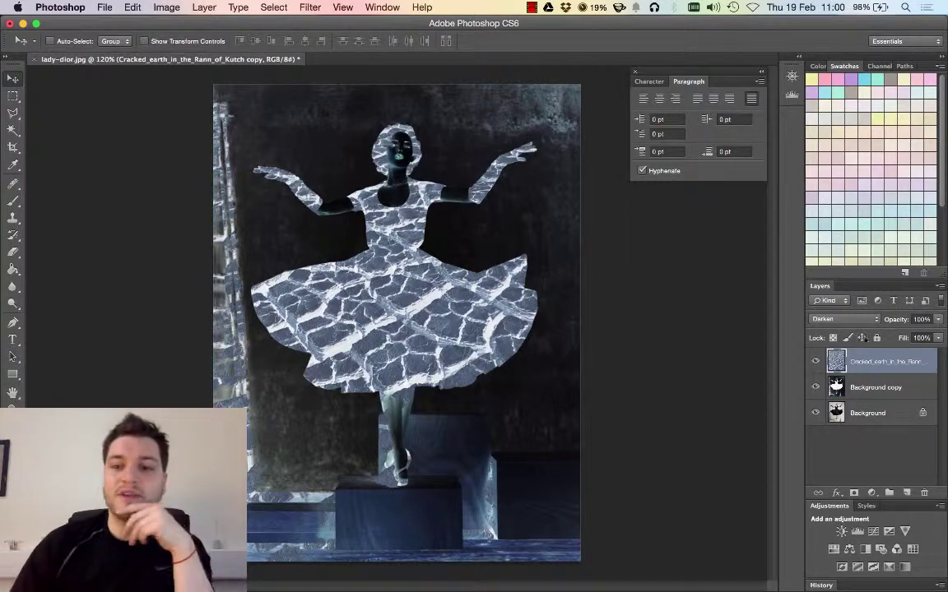
Step: Preview lowered opacity on the texture layer and the Background copy layer
{"action": "left_click_drag", "start_coordinate": [936, 319], "coordinate": [911, 338]}
{"action": "left_click", "coordinate": [888, 392]}
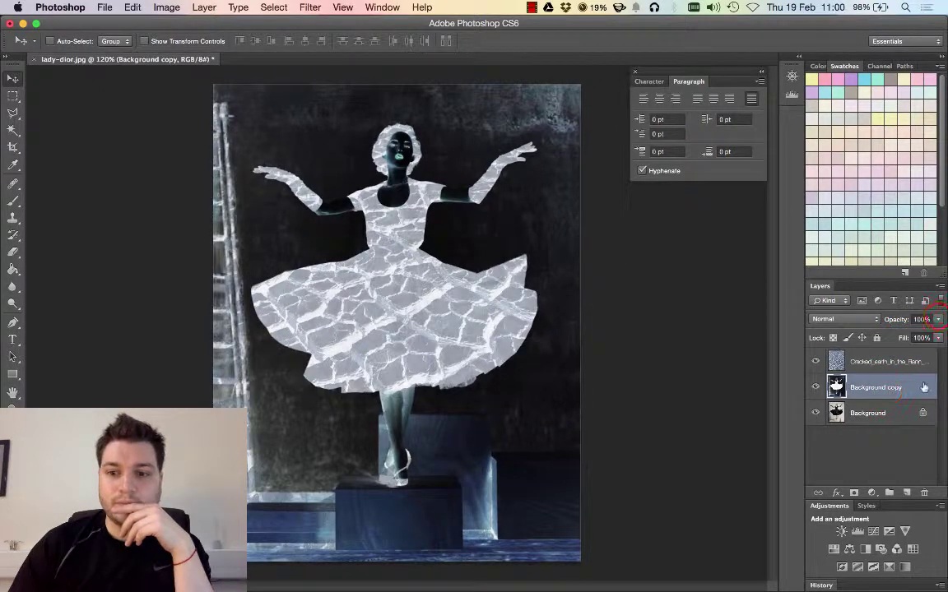
{"action": "left_click", "coordinate": [938, 319]}
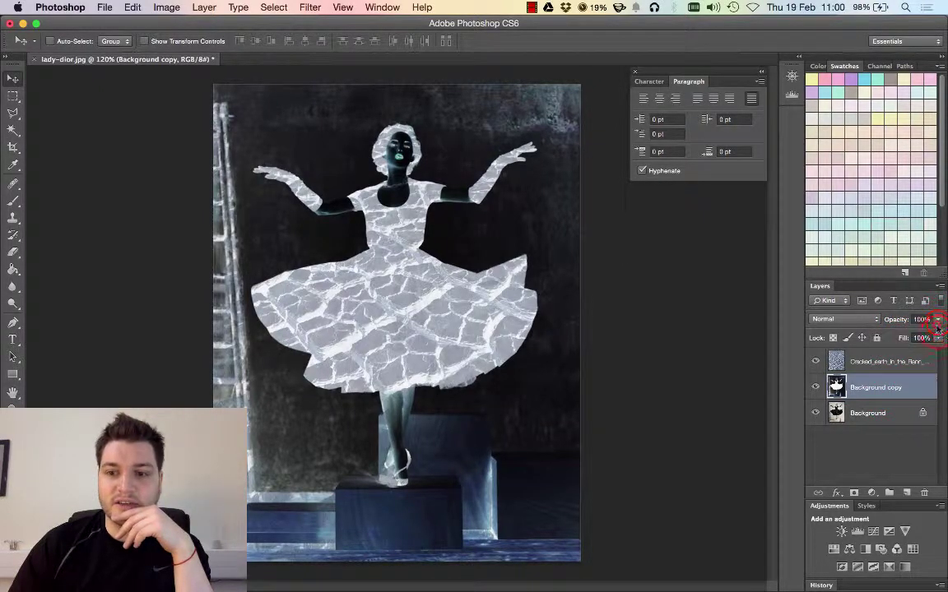
{"action": "mouse_move", "coordinate": [939, 327]}
{"action": "left_mouse_down"}
{"action": "mouse_move", "coordinate": [910, 335]}
{"action": "mouse_move", "coordinate": [942, 337]}
{"action": "mouse_move", "coordinate": [911, 335]}
{"action": "mouse_move", "coordinate": [933, 337]}
{"action": "left_mouse_up"}
Step: Set the cracked-earth layer's opacity to 90%, then deselect and reselect it
{"action": "left_click", "coordinate": [872, 364]}
{"action": "key", "text": "shift+alt+k"}
{"action": "left_click", "coordinate": [938, 319]}
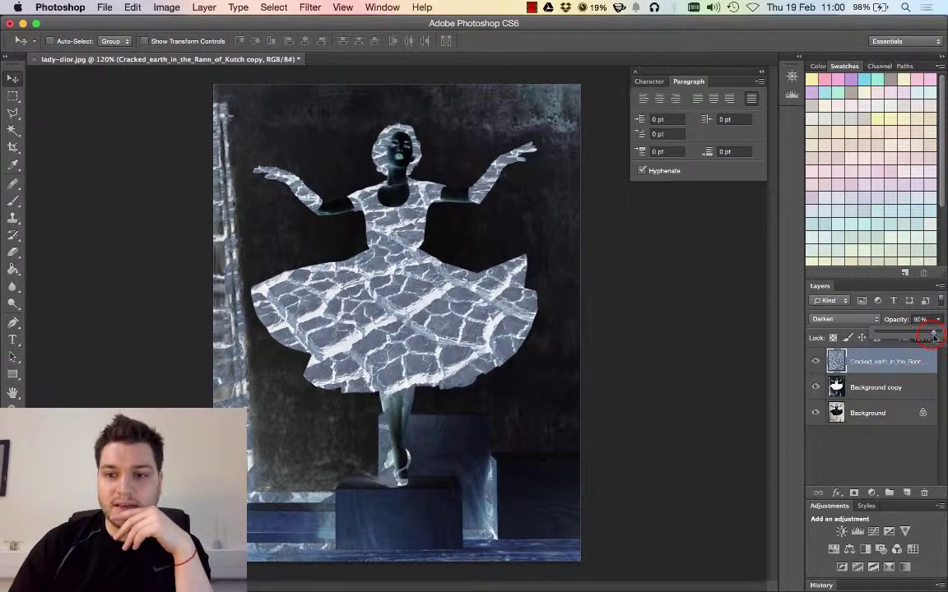
{"action": "left_click", "coordinate": [908, 425]}
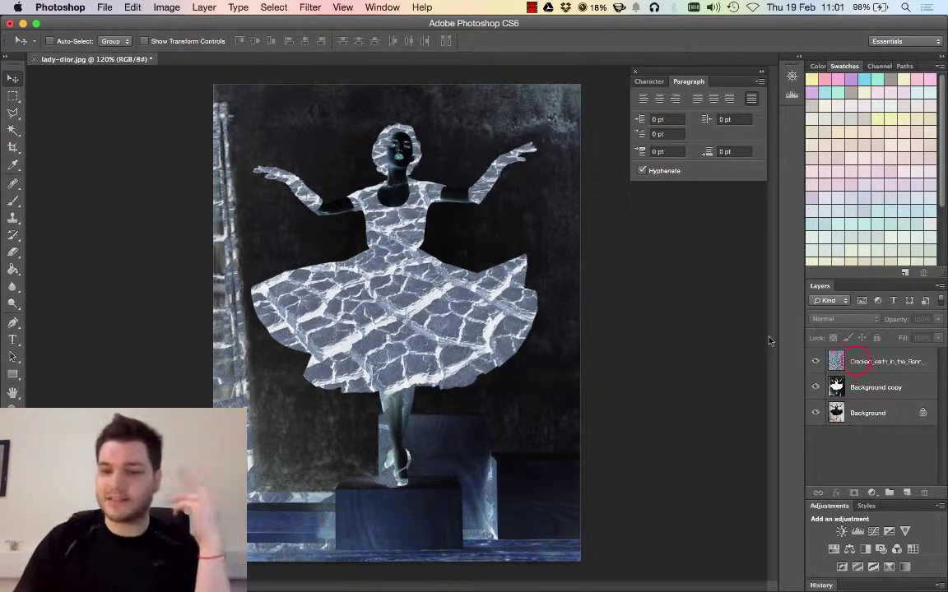
{"action": "left_click_drag", "start_coordinate": [835, 362], "coordinate": [913, 489]}
Step: Create empty Layer 1 above the cracked-earth texture, then look through the Color and Swatches panels
{"action": "left_click", "coordinate": [908, 491]}
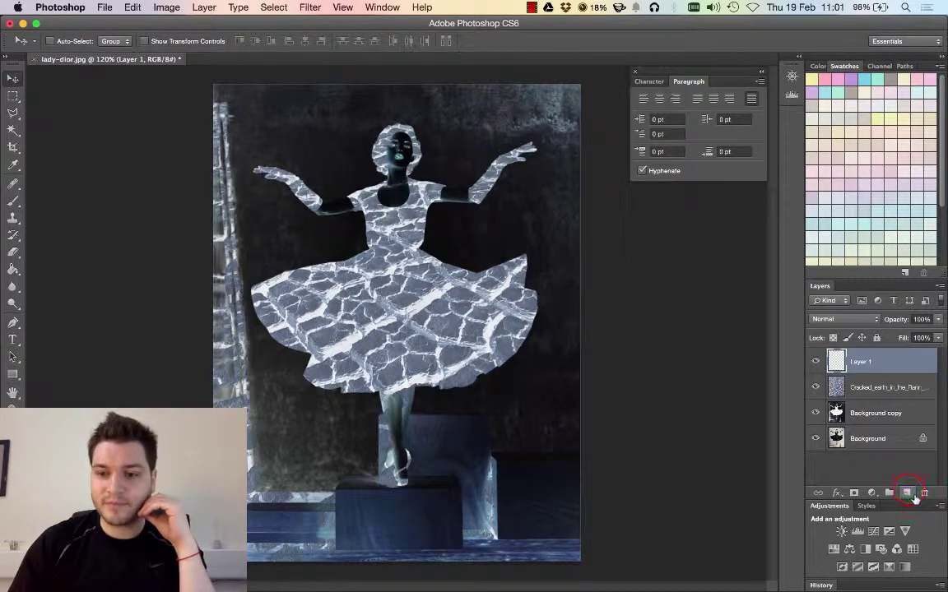
{"action": "left_click", "coordinate": [817, 67]}
{"action": "left_click", "coordinate": [845, 66]}
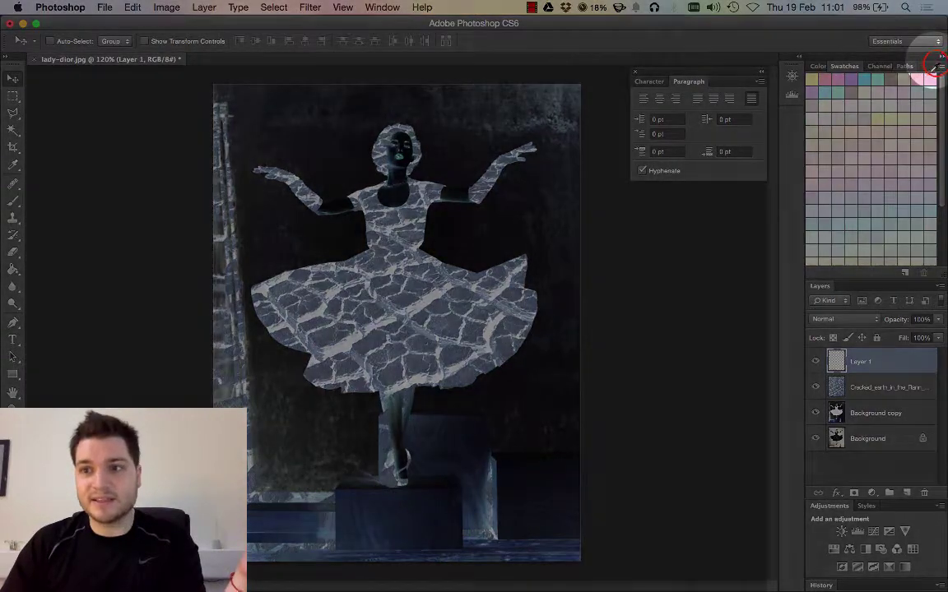
{"action": "left_click", "coordinate": [939, 66]}
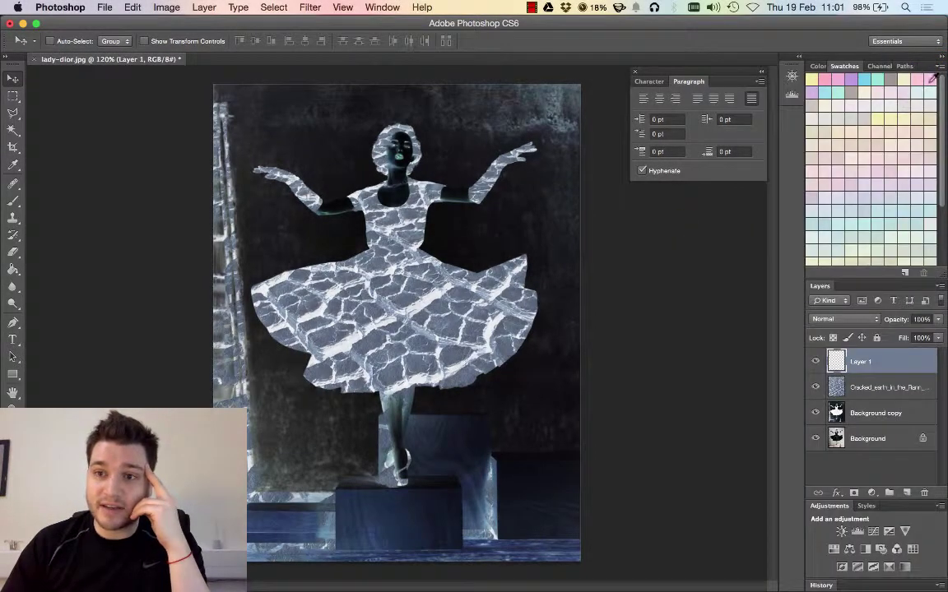
Step: Load the PANTONE+ Metallic Coated swatches in place of the current set
{"action": "left_click", "coordinate": [939, 68]}
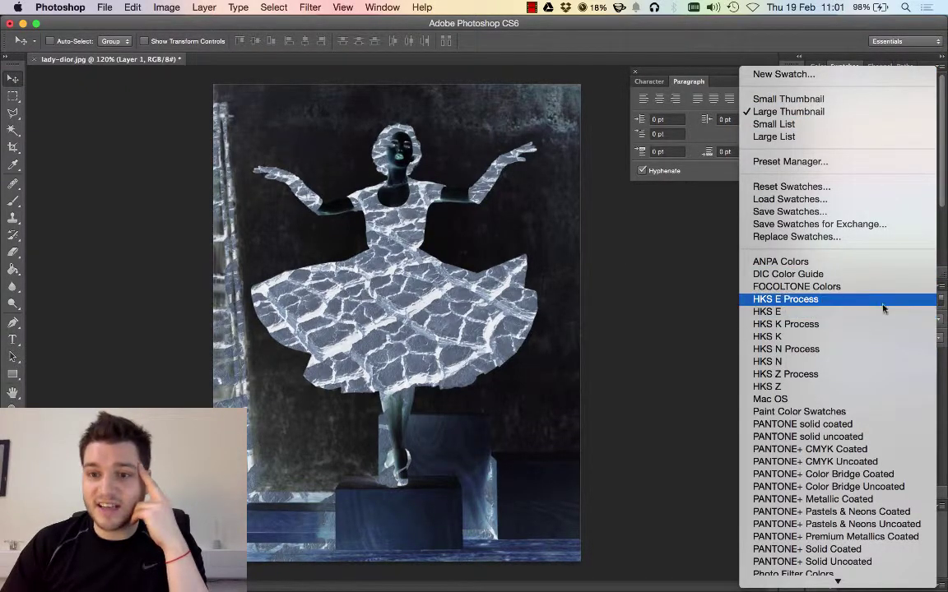
{"action": "scroll", "coordinate": [887, 313], "scroll_direction": "down", "scroll_amount": 5}
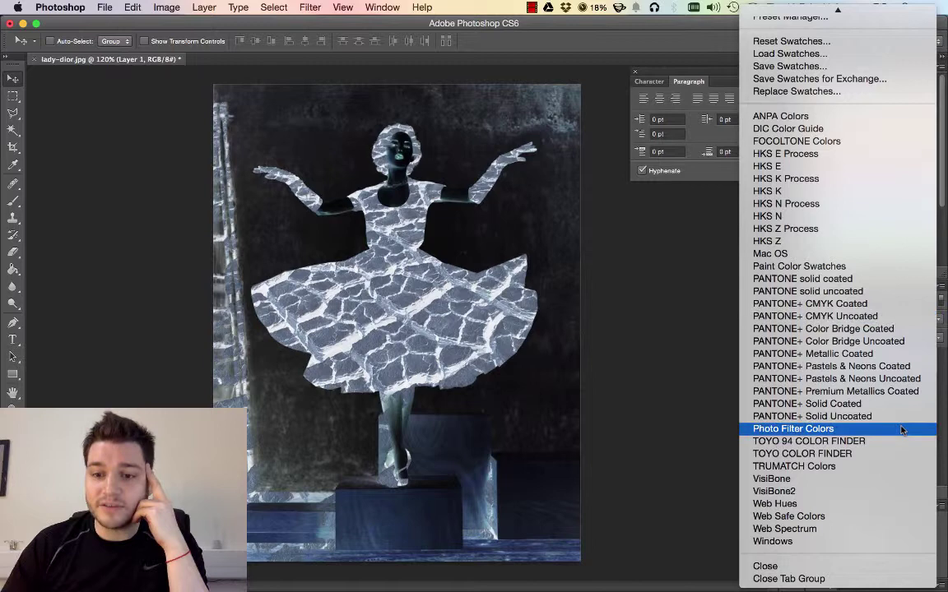
{"action": "scroll", "coordinate": [848, 529], "scroll_direction": "up", "scroll_amount": 3}
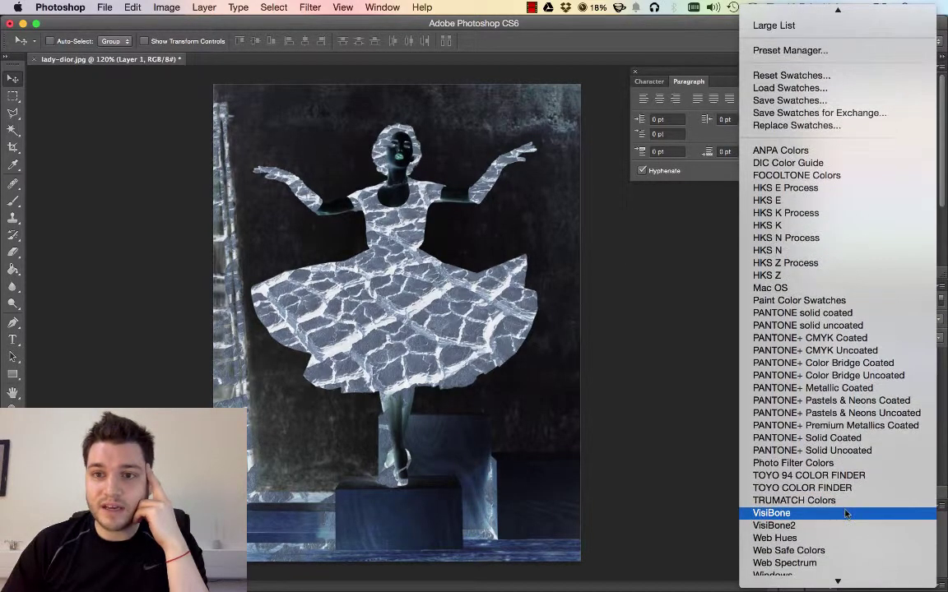
{"action": "left_click", "coordinate": [862, 388]}
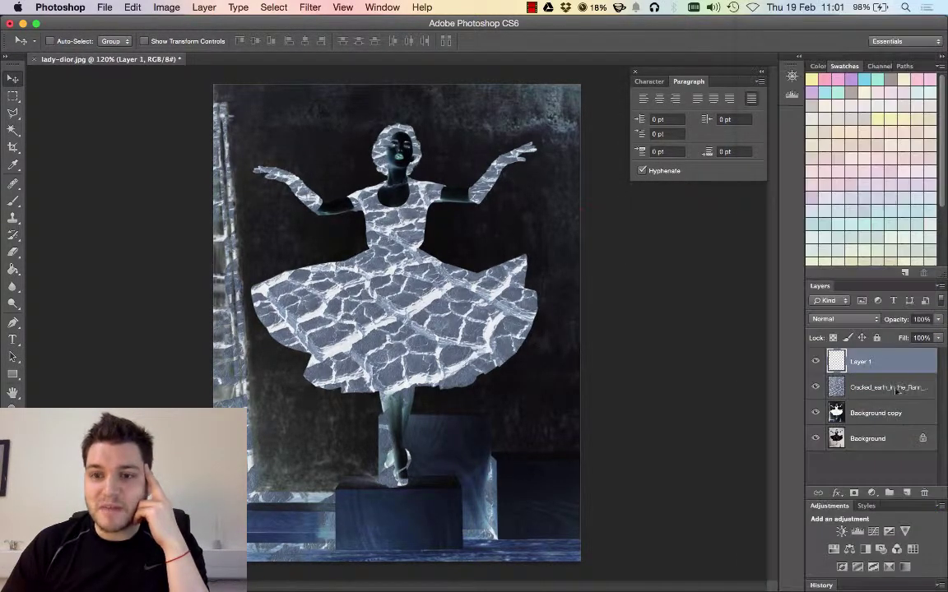
{"action": "left_click", "coordinate": [598, 216]}
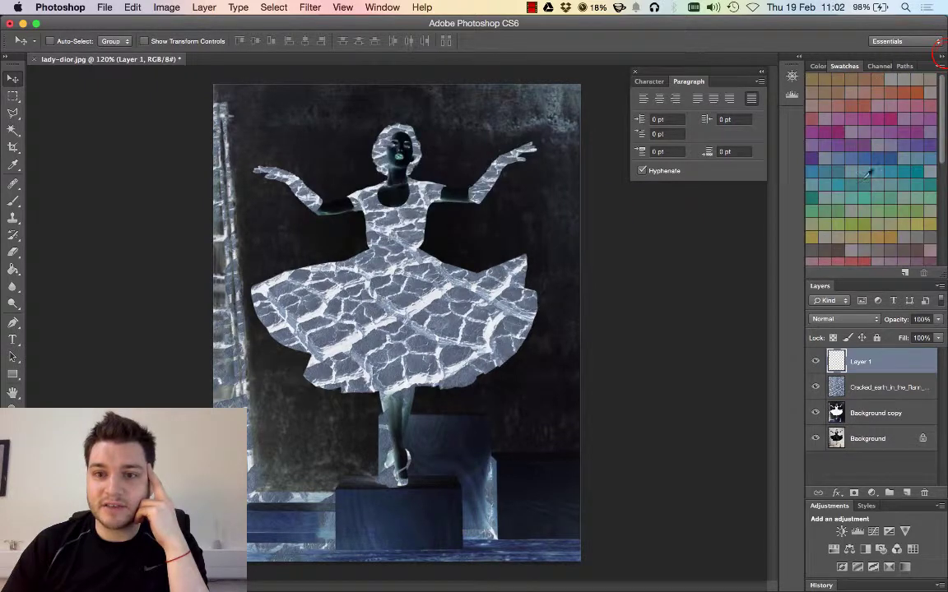
Step: Replace them with the PANTONE+ Solid Coated swatch set
{"action": "left_click", "coordinate": [942, 60]}
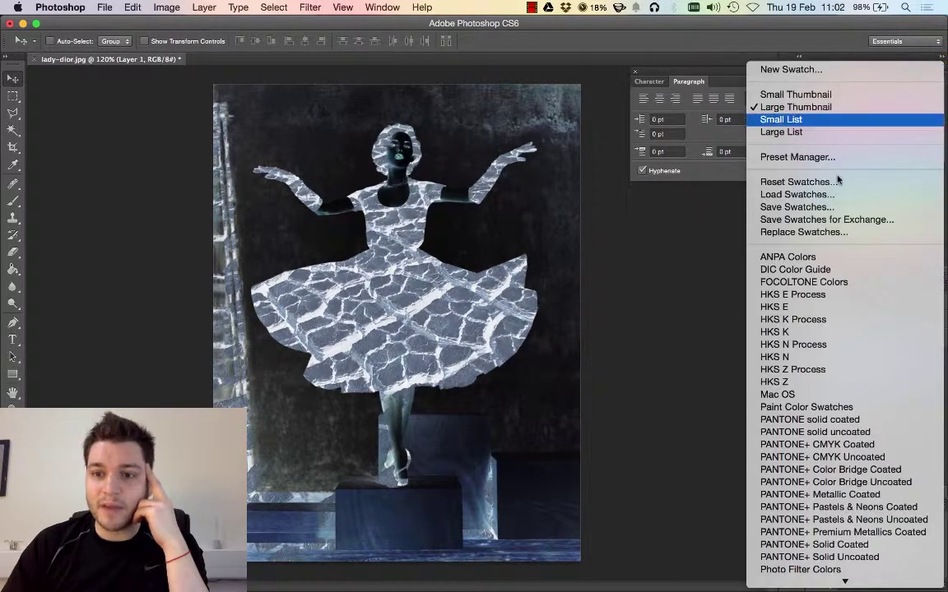
{"action": "scroll", "coordinate": [825, 326], "scroll_direction": "down", "scroll_amount": 3}
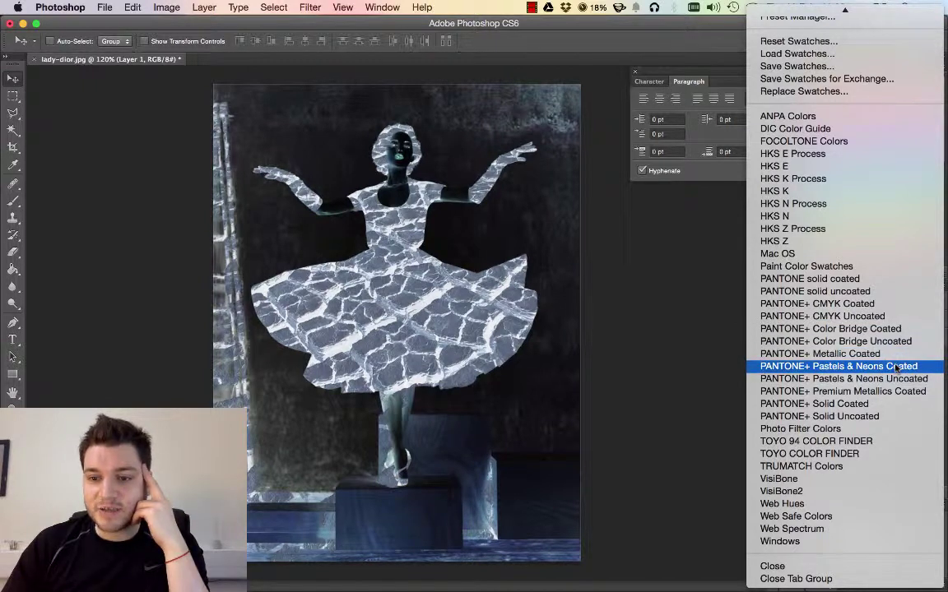
{"action": "left_click", "coordinate": [875, 406]}
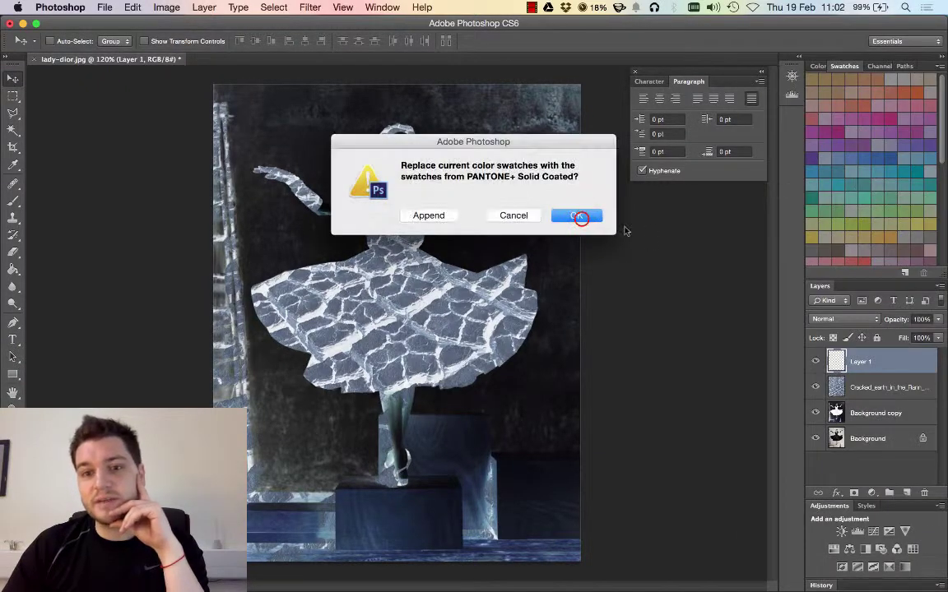
{"action": "left_click", "coordinate": [579, 216]}
{"action": "mouse_move", "coordinate": [943, 90]}
{"action": "left_mouse_down"}
{"action": "mouse_move", "coordinate": [942, 257]}
{"action": "mouse_move", "coordinate": [945, 78]}
{"action": "left_mouse_up"}
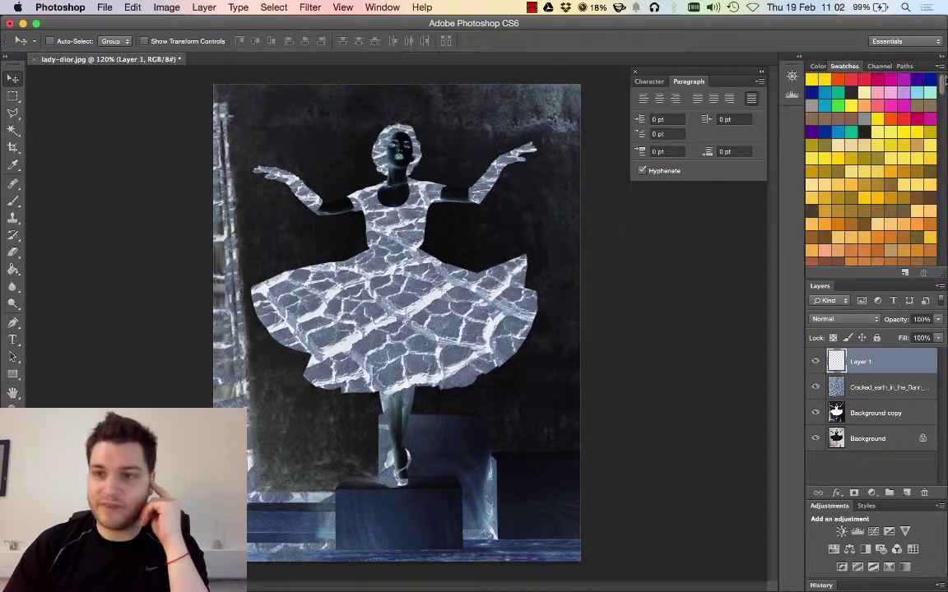
Step: Pick the foreground colour from the PANTONE swatches, trying pink and dark blue
{"action": "left_click", "coordinate": [862, 82]}
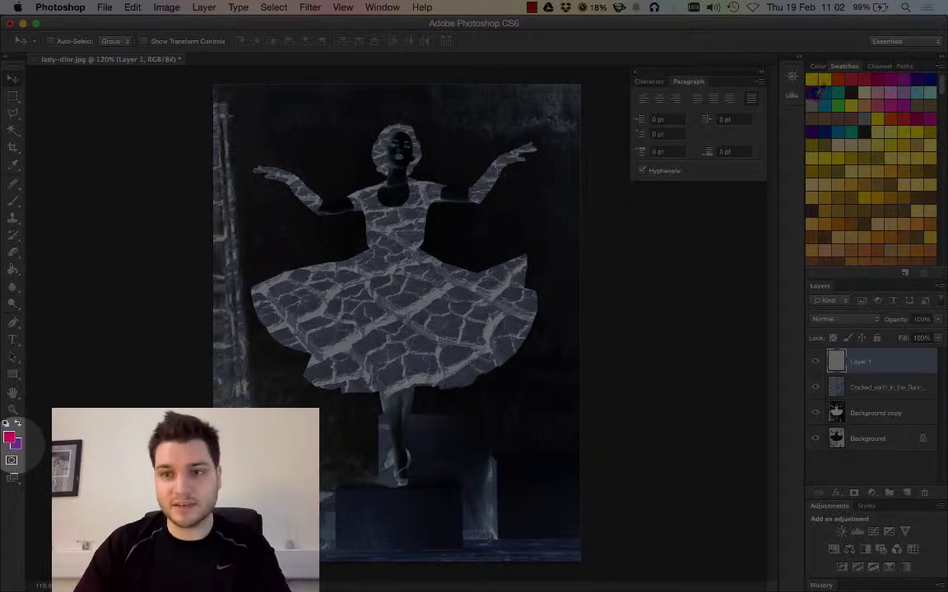
{"action": "left_click", "coordinate": [10, 438]}
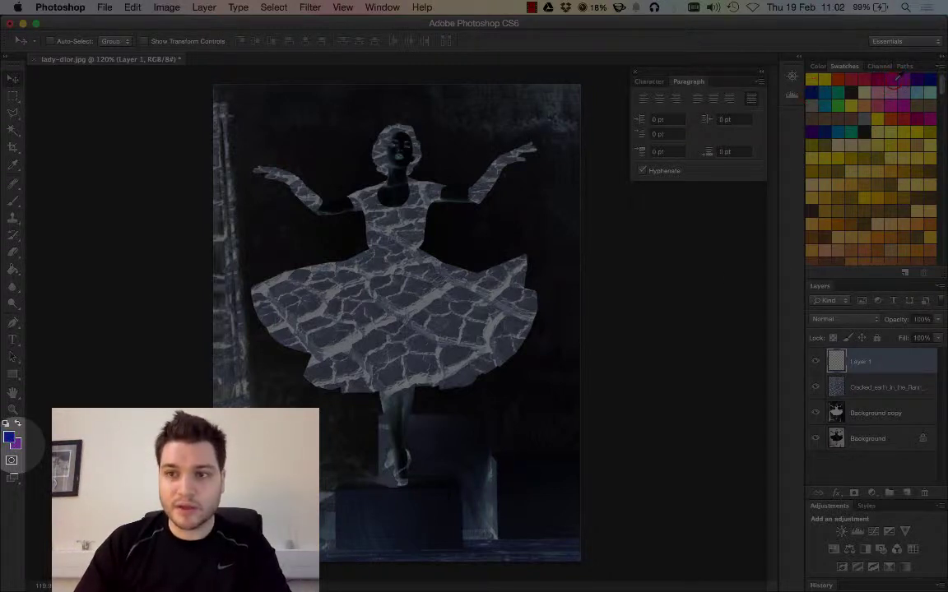
{"action": "left_click", "coordinate": [811, 79]}
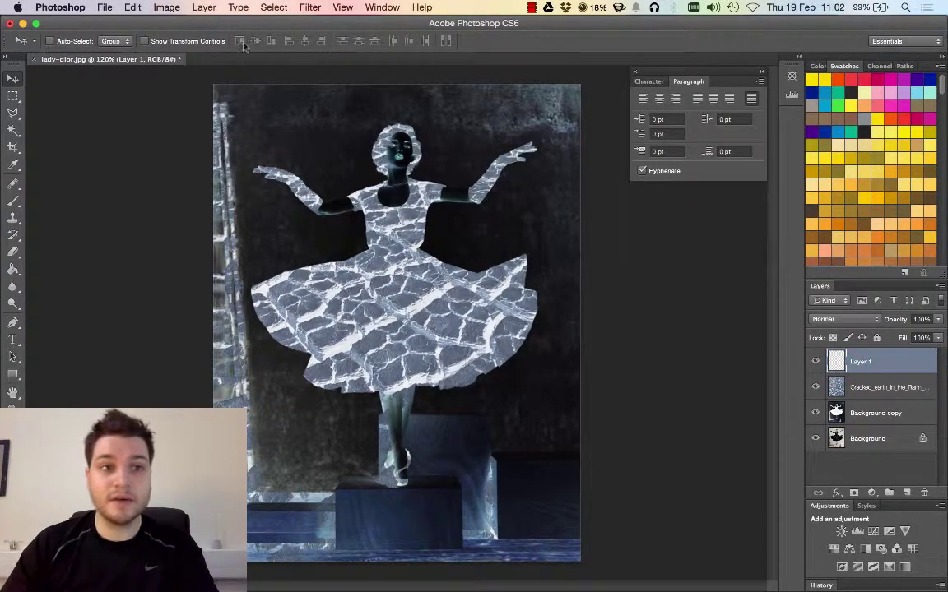
Step: Fill Layer 1 with the foreground colour using Edit > Fill
{"action": "left_click", "coordinate": [133, 7]}
{"action": "left_click", "coordinate": [144, 223]}
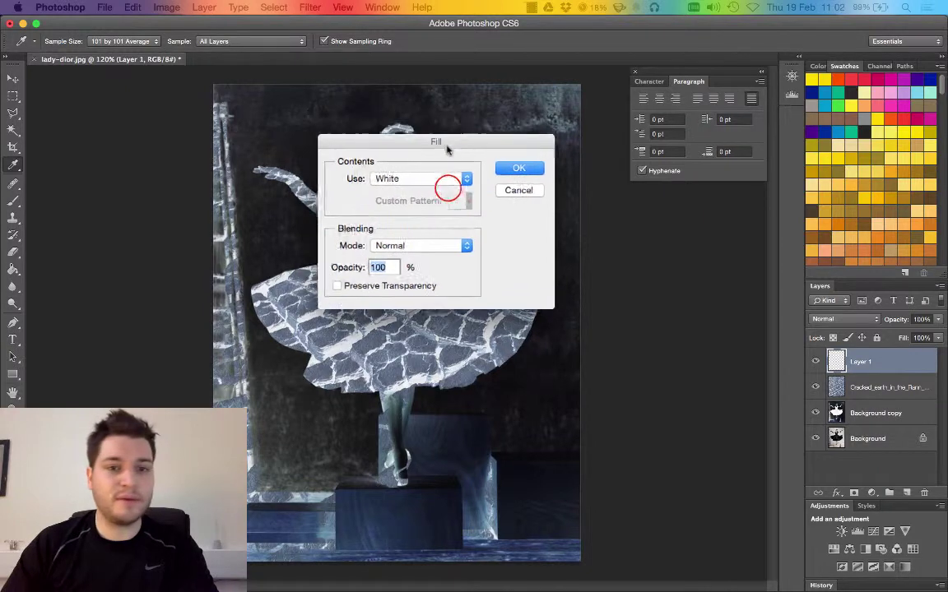
{"action": "left_click", "coordinate": [451, 186]}
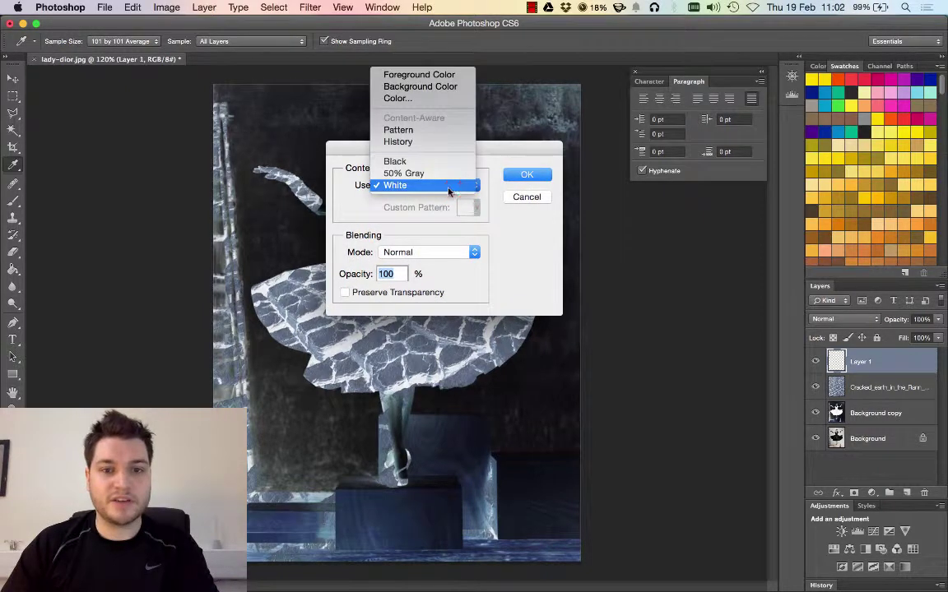
{"action": "left_click", "coordinate": [444, 75]}
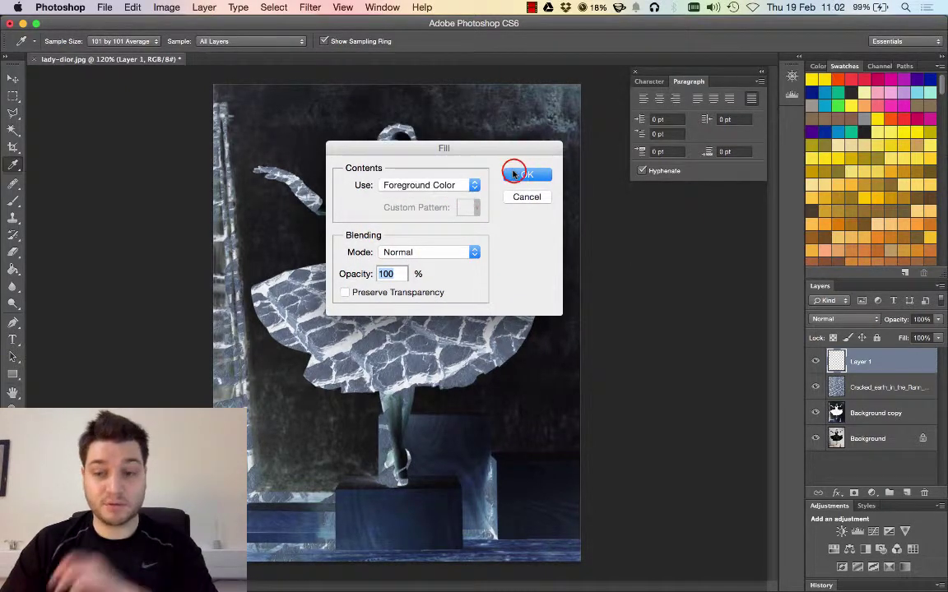
{"action": "left_click", "coordinate": [515, 173]}
{"action": "key", "text": "v"}
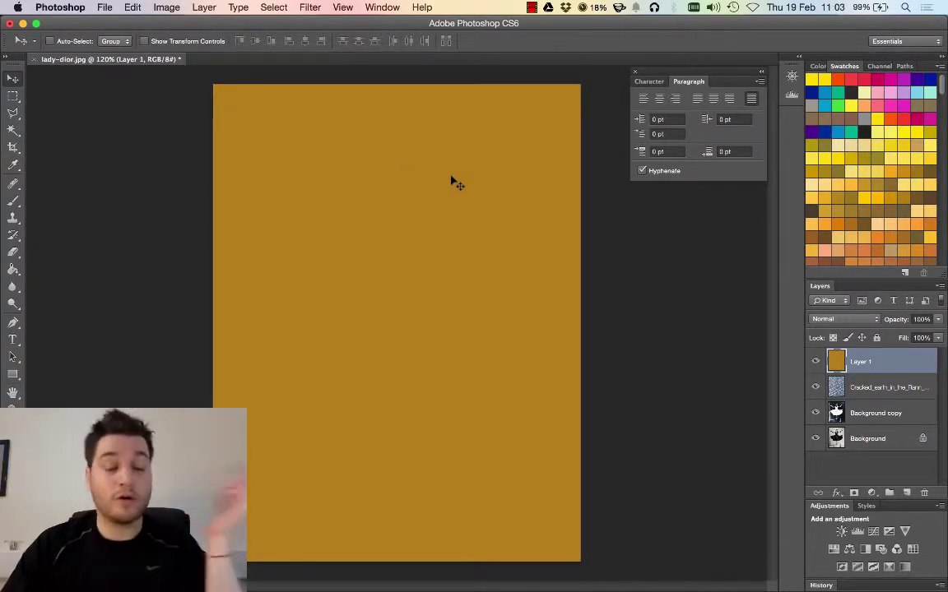
Step: Set Layer 1 to Color blend mode, then open and cancel the Fill dialog
{"action": "left_click", "coordinate": [825, 320]}
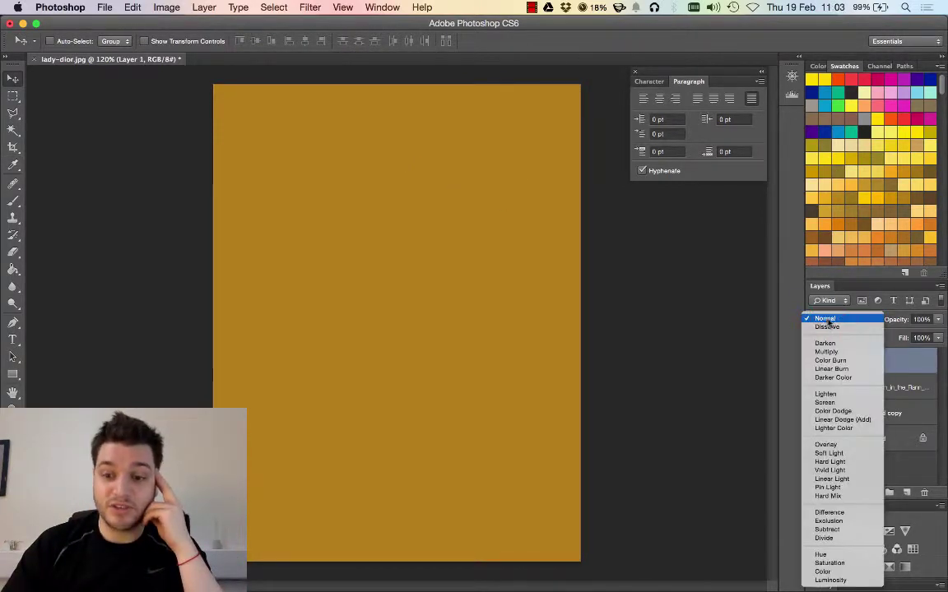
{"action": "left_click", "coordinate": [824, 571]}
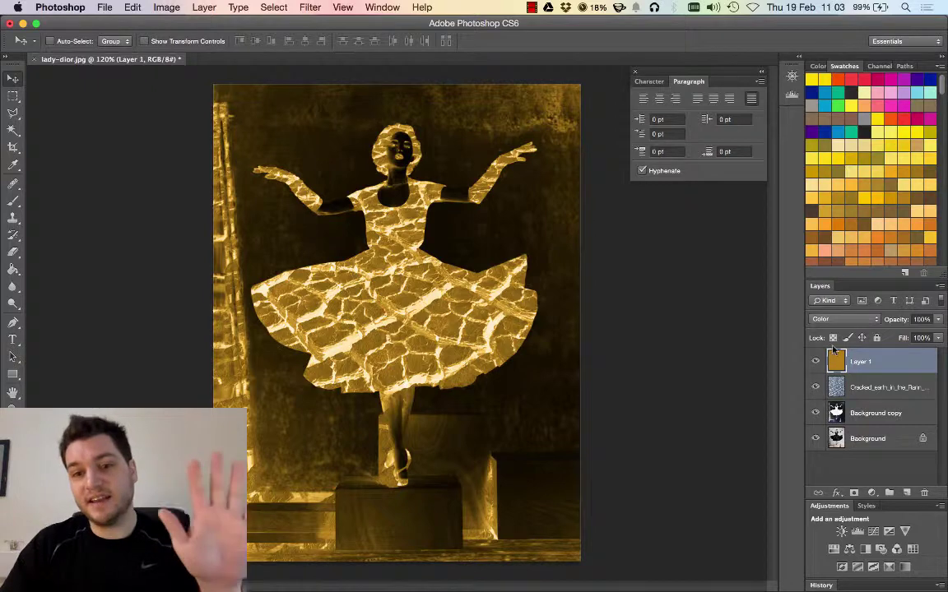
{"action": "left_click", "coordinate": [132, 7]}
{"action": "left_click", "coordinate": [164, 223]}
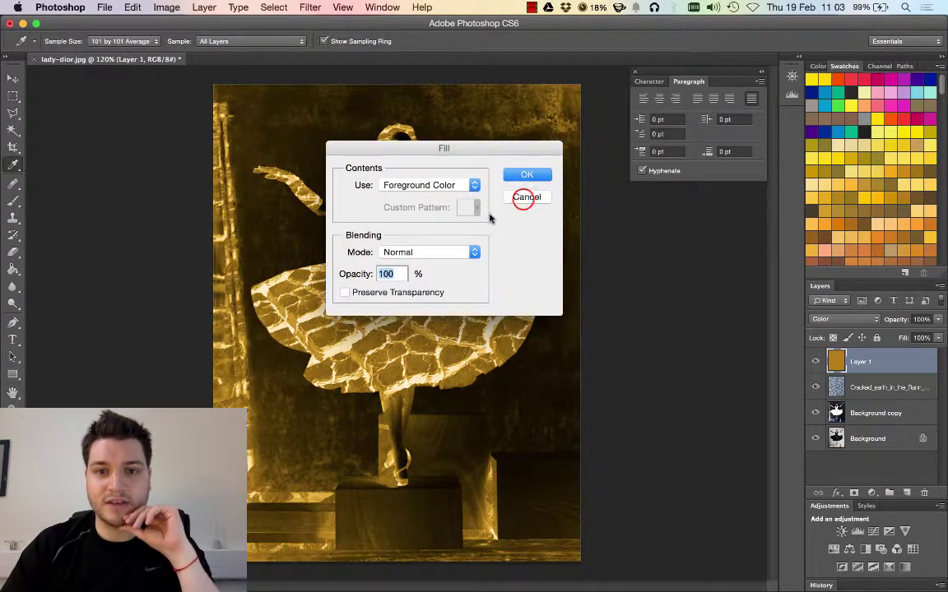
{"action": "left_click", "coordinate": [525, 196]}
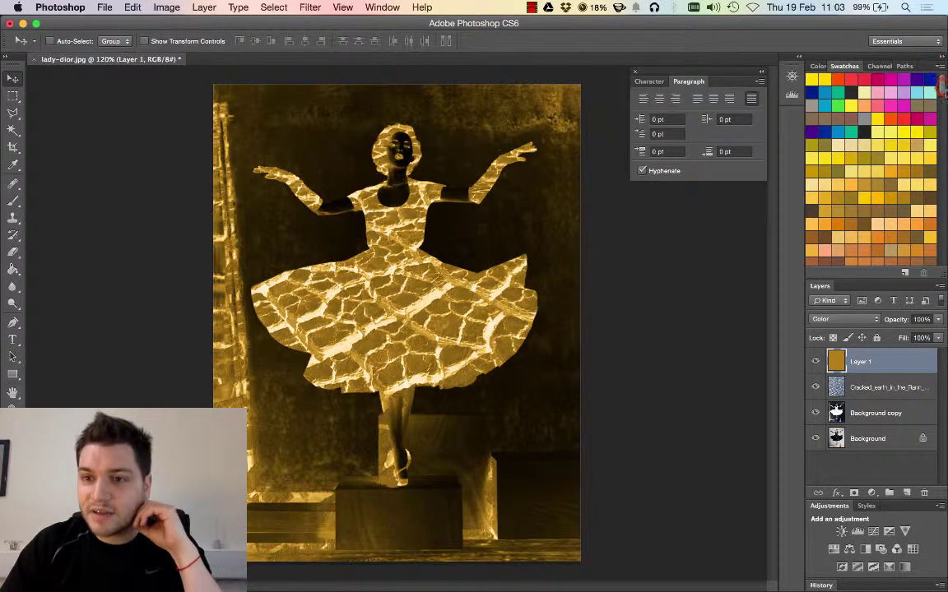
{"action": "scroll", "coordinate": [942, 85], "scroll_direction": "down", "scroll_amount": 5}
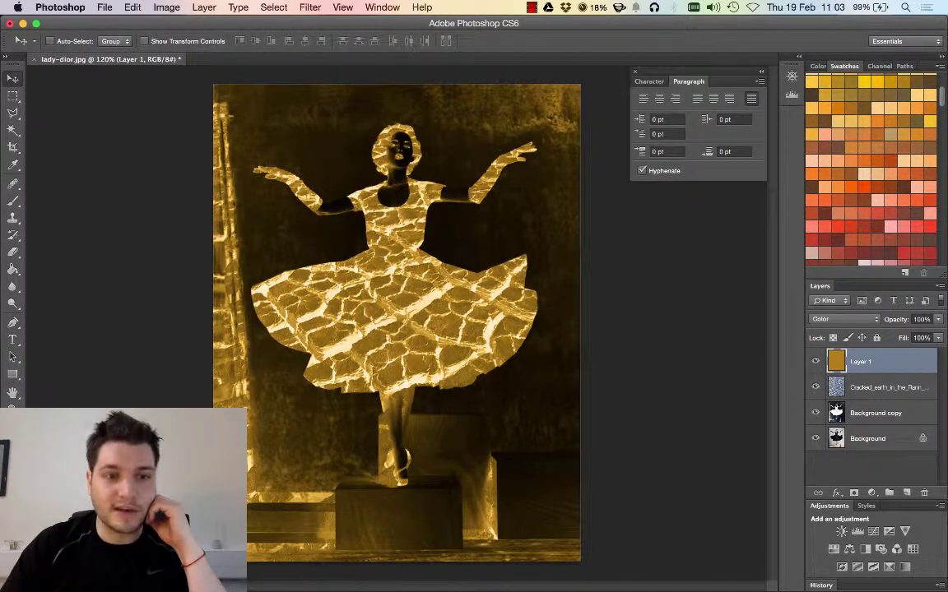
Step: Refill Layer 1 with the red-orange foreground colour and add a new Group 1
{"action": "left_click", "coordinate": [132, 7]}
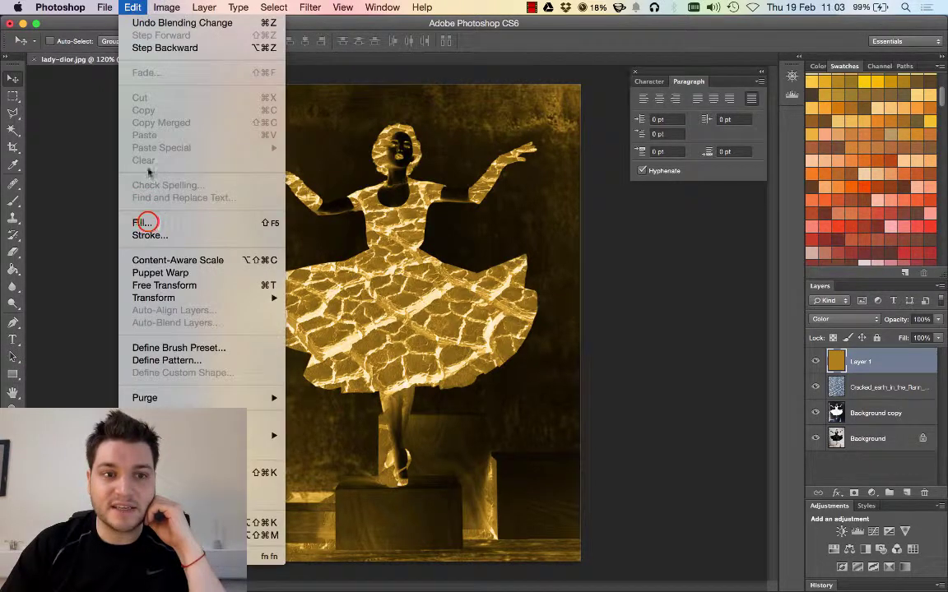
{"action": "left_click", "coordinate": [220, 228]}
{"action": "left_click", "coordinate": [534, 173]}
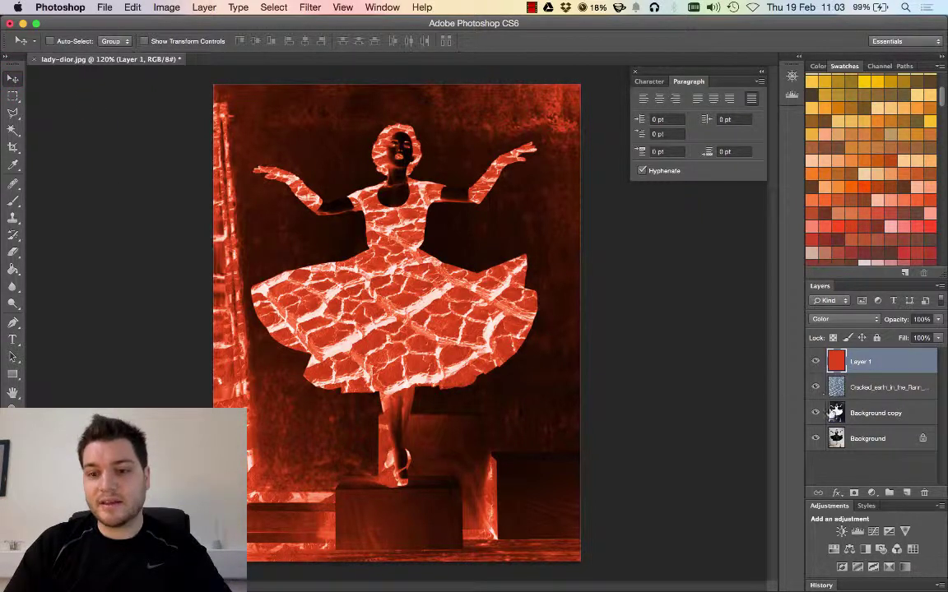
{"action": "left_click", "coordinate": [889, 492]}
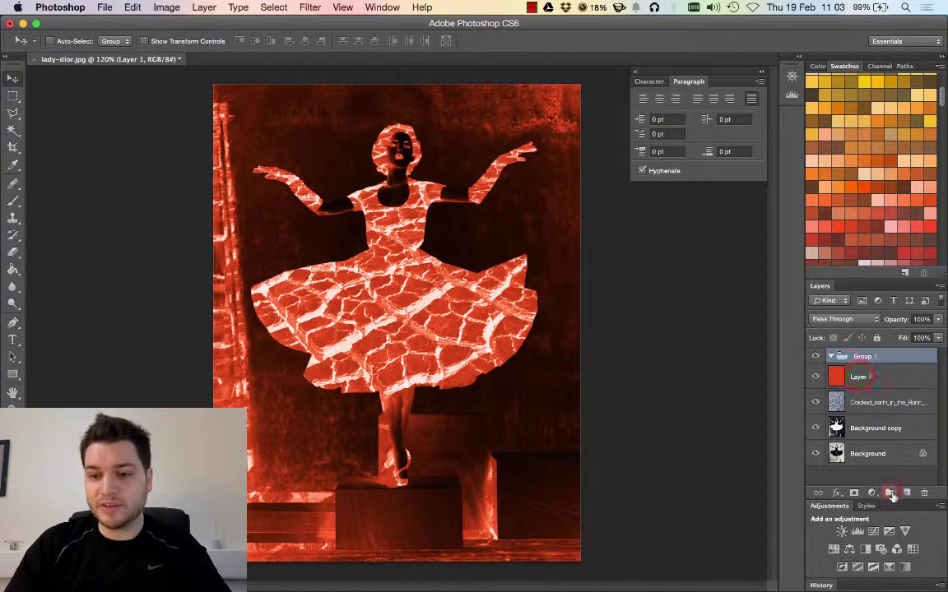
Step: Move Layer 1, the texture and Background copy into Group 1 and collapse it
{"action": "left_click", "coordinate": [875, 427], "text": "shift"}
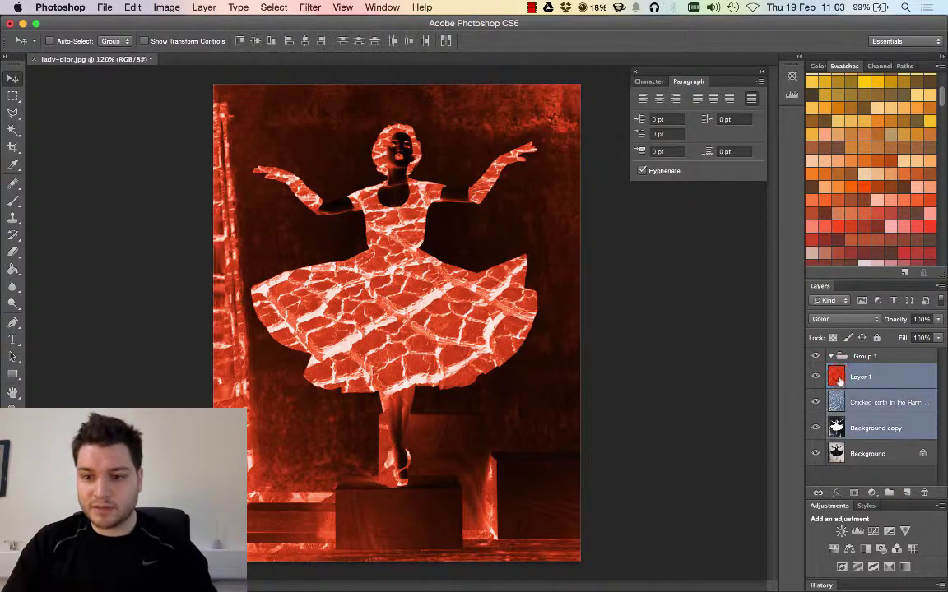
{"action": "left_click_drag", "start_coordinate": [864, 403], "coordinate": [852, 362]}
{"action": "left_click", "coordinate": [830, 356]}
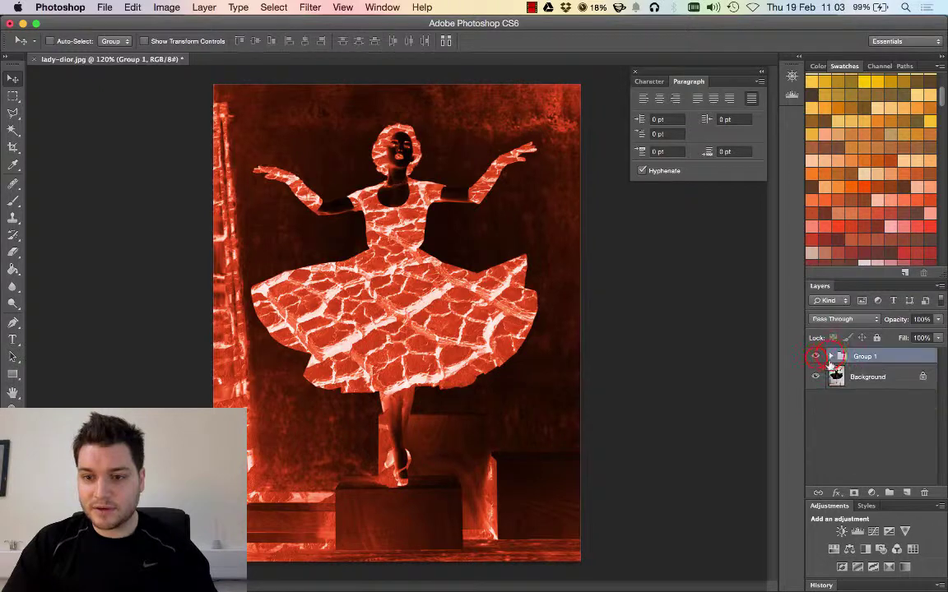
Step: Toggle Group 1's visibility to compare with the original, then duplicate the Background layer
{"action": "left_click", "coordinate": [815, 357]}
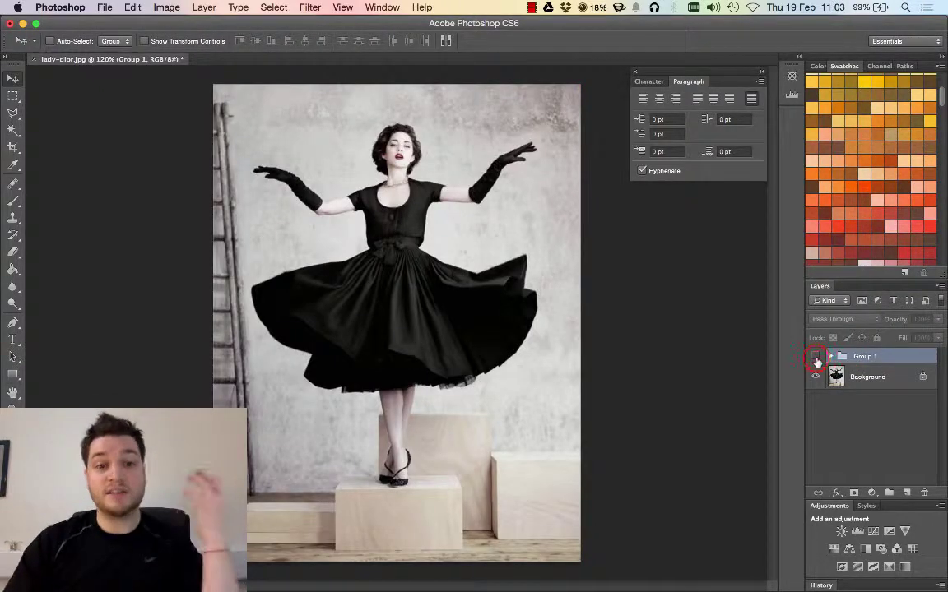
{"action": "left_click", "coordinate": [815, 357]}
{"action": "left_click", "coordinate": [815, 357]}
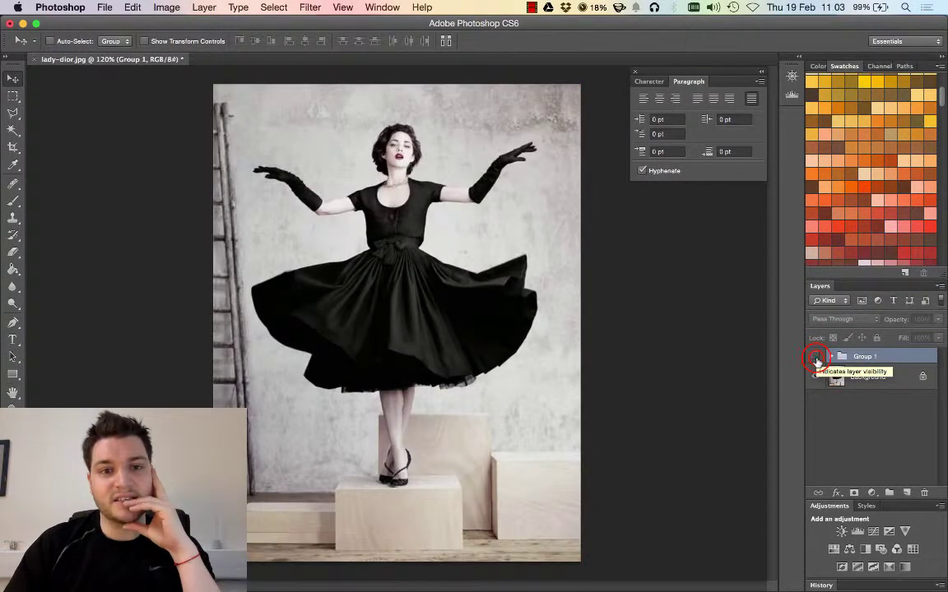
{"action": "left_click", "coordinate": [815, 357]}
{"action": "left_click", "coordinate": [815, 357]}
{"action": "left_click", "coordinate": [815, 357]}
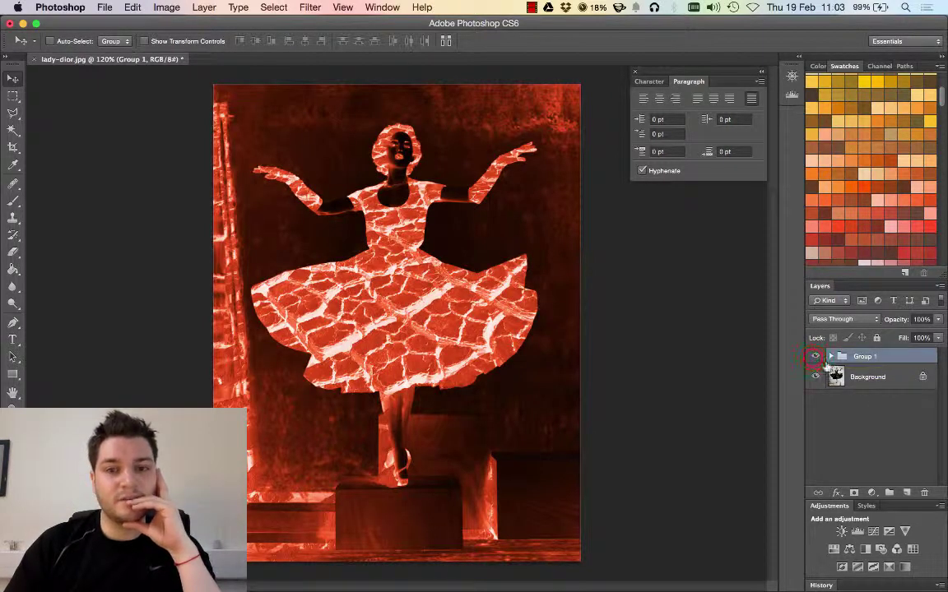
{"action": "left_click", "coordinate": [814, 357]}
{"action": "left_click", "coordinate": [814, 358]}
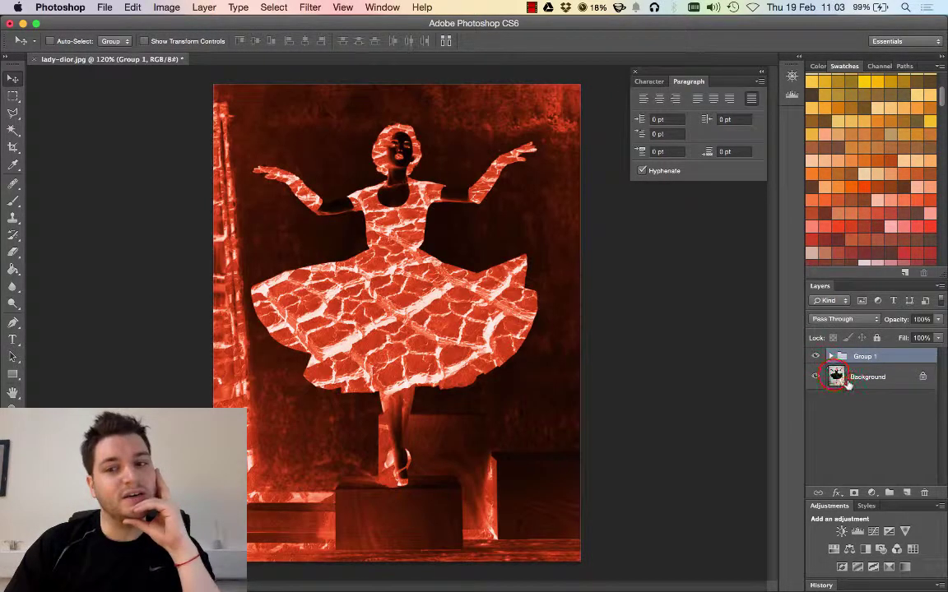
{"action": "left_click_drag", "start_coordinate": [836, 376], "coordinate": [845, 355]}
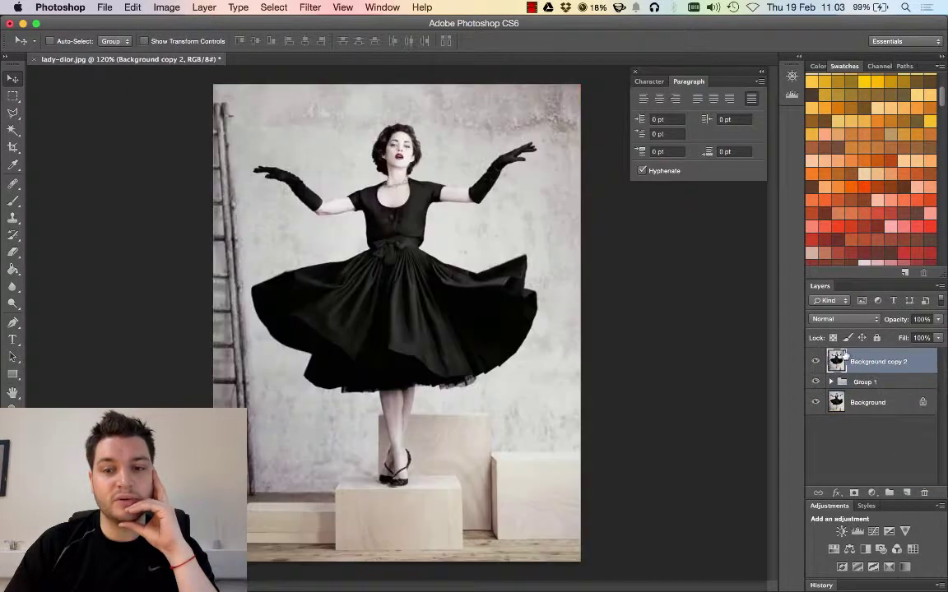
Step: Try Darken, Color Burn, Linear Burn and Lighten blending on Background copy 2
{"action": "left_click", "coordinate": [858, 321]}
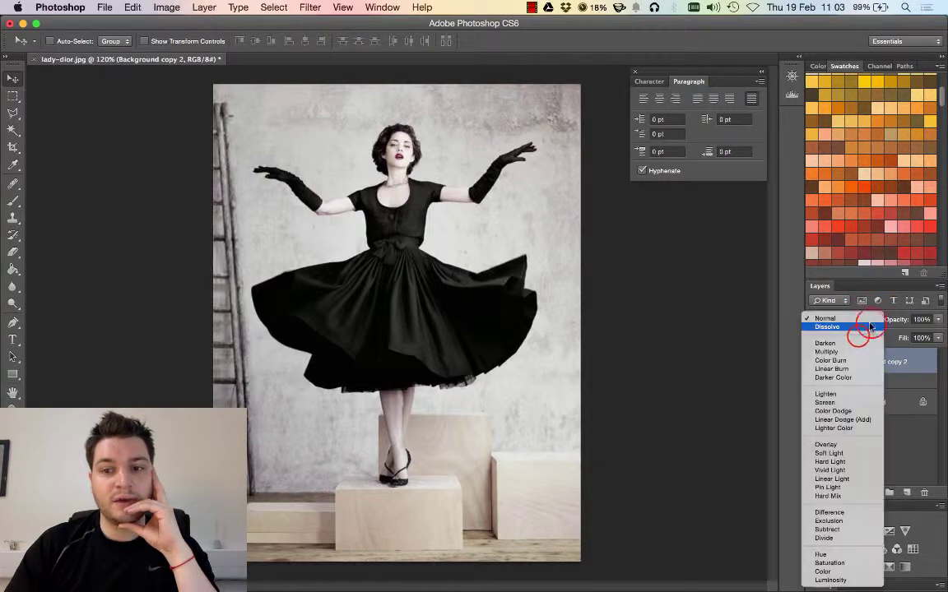
{"action": "left_click", "coordinate": [855, 327]}
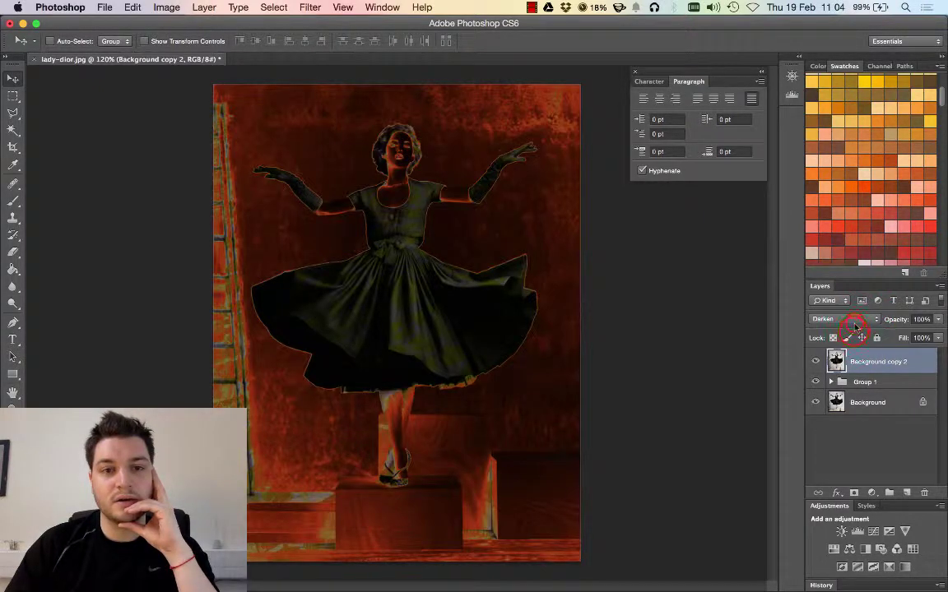
{"action": "left_click", "coordinate": [855, 326]}
{"action": "left_click", "coordinate": [854, 334]}
{"action": "left_click", "coordinate": [855, 324]}
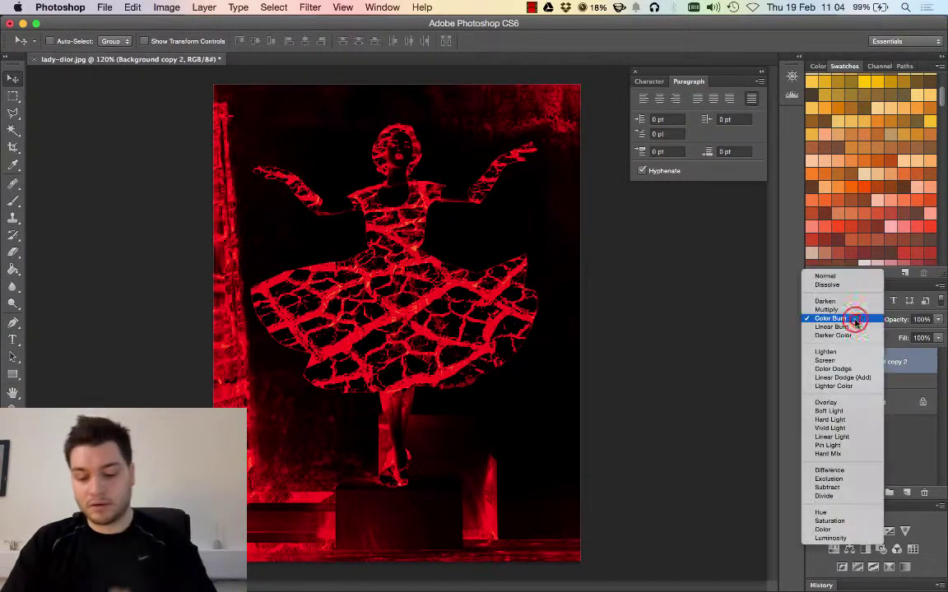
{"action": "left_click", "coordinate": [854, 320]}
{"action": "left_click", "coordinate": [854, 323]}
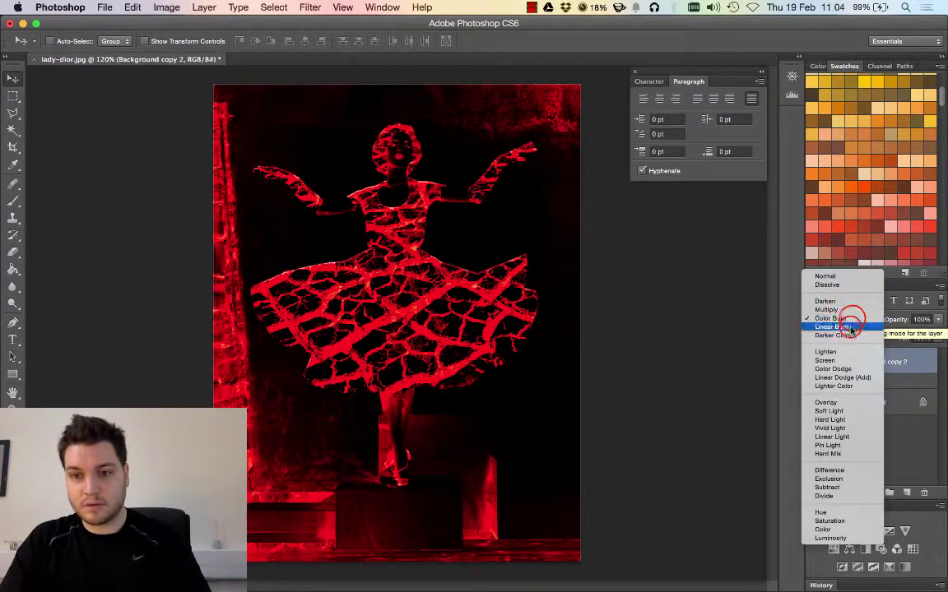
{"action": "left_click", "coordinate": [852, 327]}
{"action": "left_click", "coordinate": [850, 324]}
{"action": "left_click", "coordinate": [851, 329]}
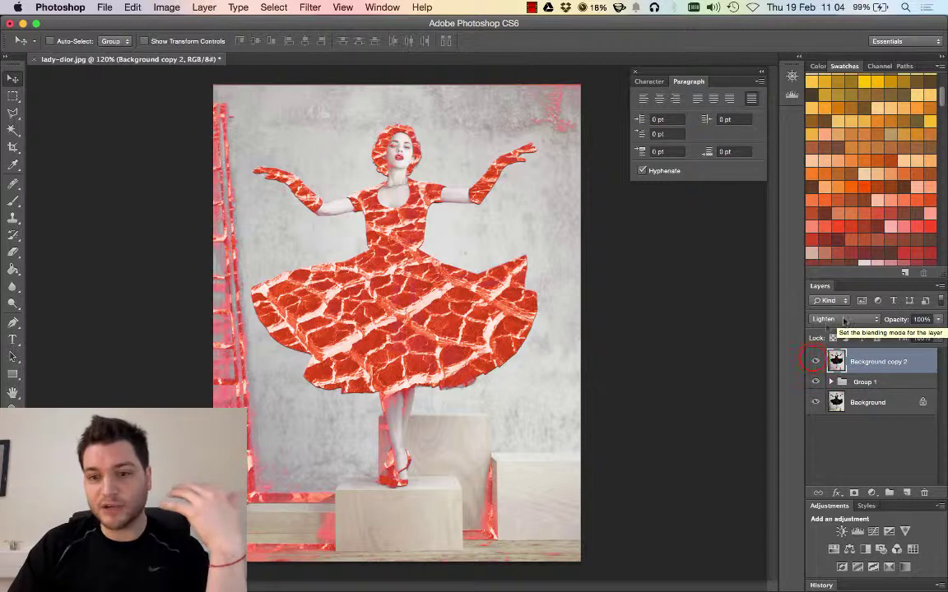
Step: Toggle Background copy 2 and Group 1 visibility to compare the effect
{"action": "left_click", "coordinate": [815, 361]}
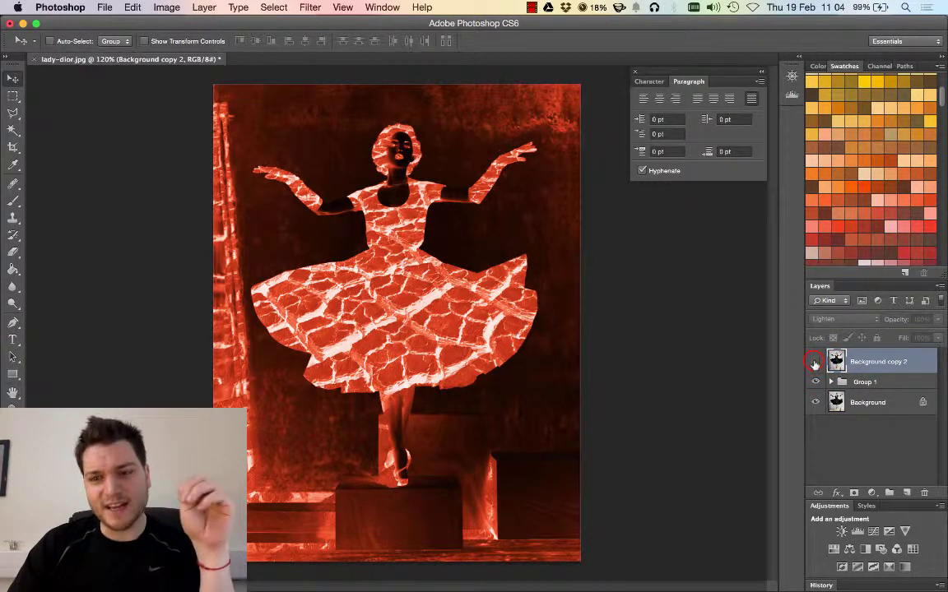
{"action": "left_click", "coordinate": [814, 362]}
{"action": "left_click", "coordinate": [814, 380]}
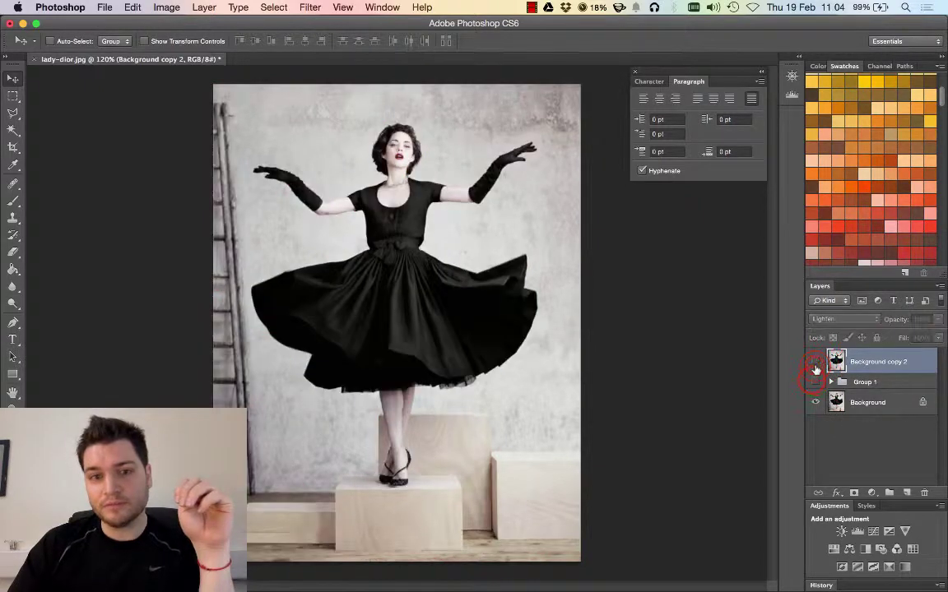
{"action": "left_click", "coordinate": [814, 381]}
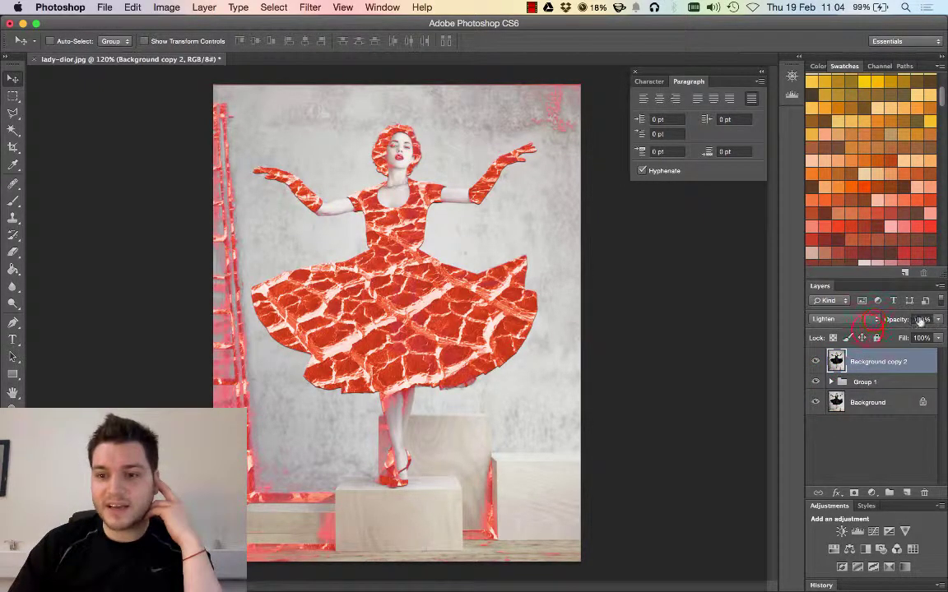
Step: Try Screen, Color Dodge, Overlay, Vivid Light and Difference on Background copy 2
{"action": "left_click", "coordinate": [868, 320]}
{"action": "left_click", "coordinate": [859, 331]}
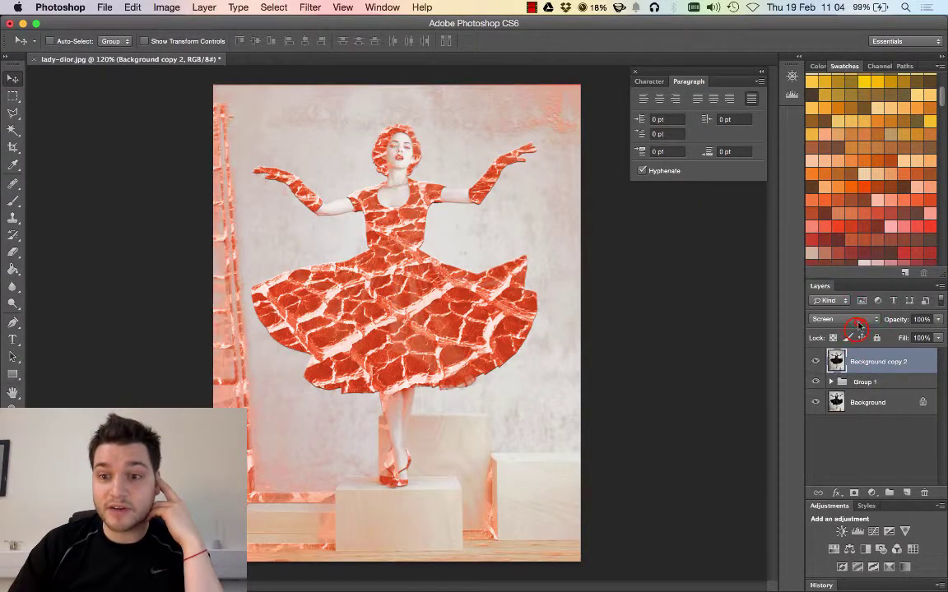
{"action": "left_click", "coordinate": [858, 324]}
{"action": "left_click", "coordinate": [856, 318]}
{"action": "left_click", "coordinate": [857, 319]}
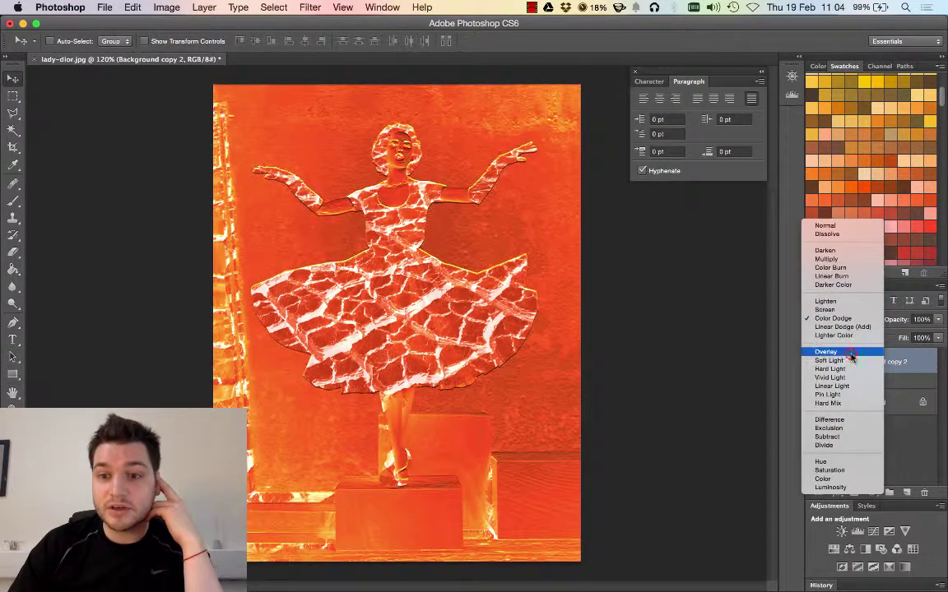
{"action": "left_click", "coordinate": [847, 352]}
{"action": "left_click", "coordinate": [848, 319]}
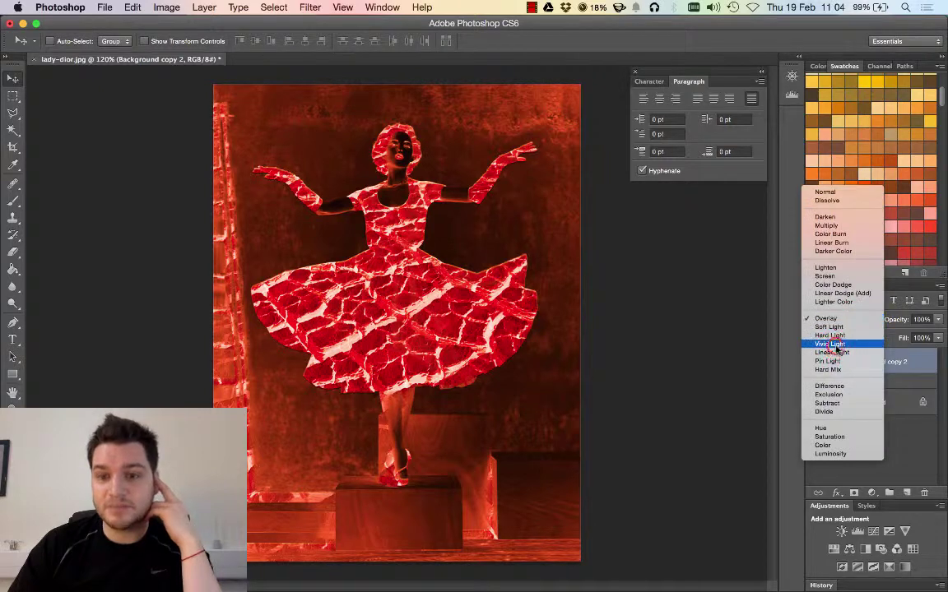
{"action": "left_click", "coordinate": [838, 337]}
{"action": "left_click", "coordinate": [843, 320]}
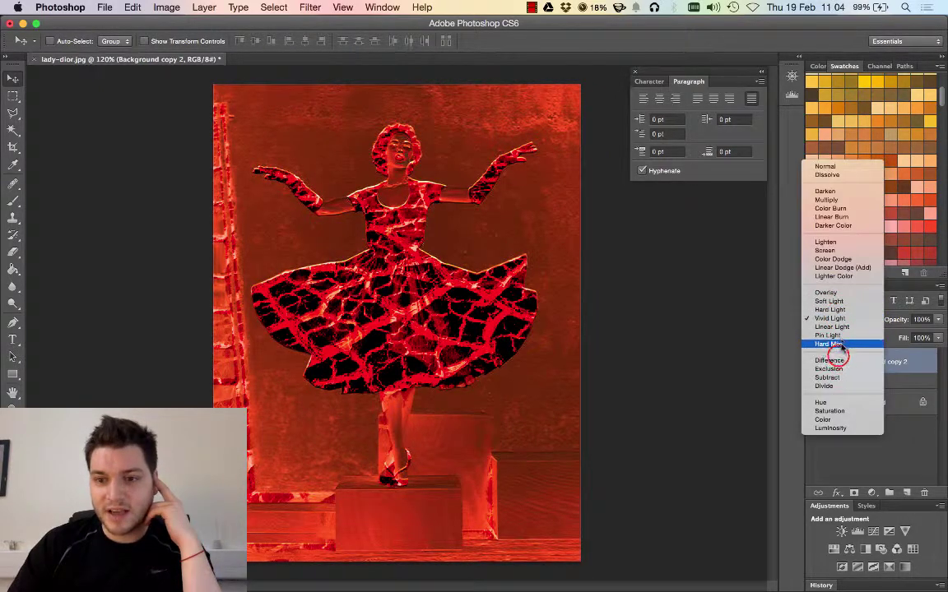
{"action": "left_click", "coordinate": [836, 363]}
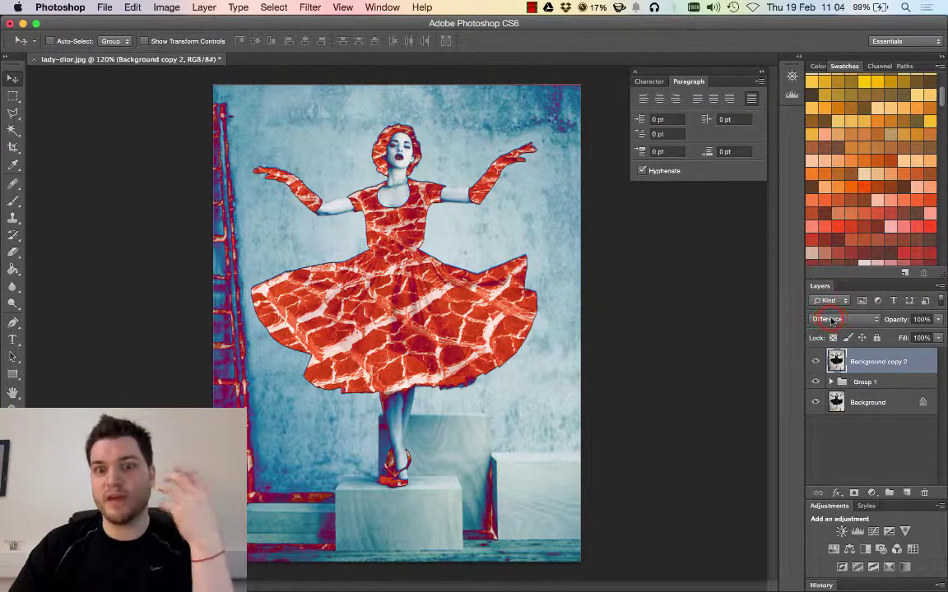
Step: Compare Exclusion and Subtract, settle on Exclusion, and add empty Layer 2 on top
{"action": "left_click", "coordinate": [831, 322]}
{"action": "left_click", "coordinate": [831, 329]}
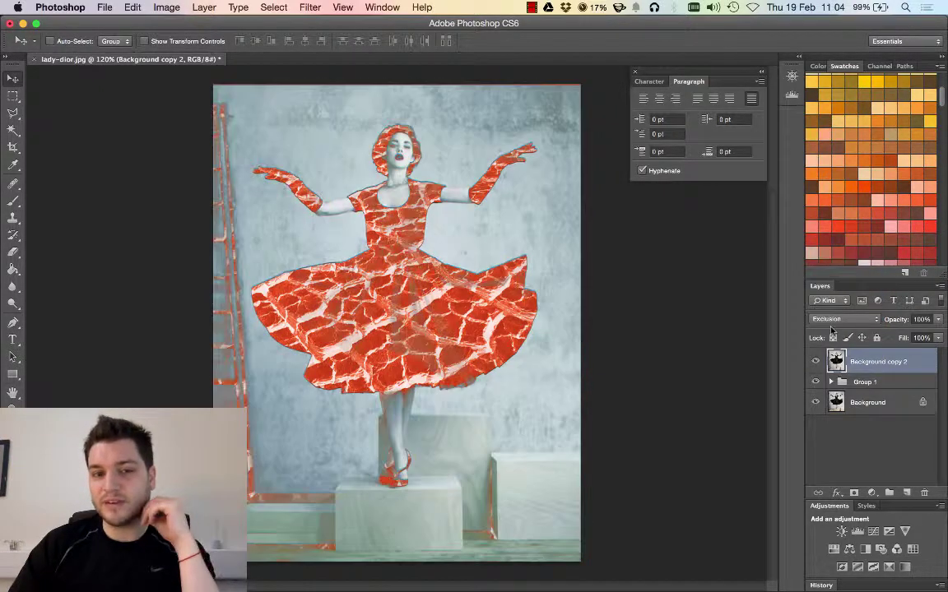
{"action": "left_click", "coordinate": [839, 324]}
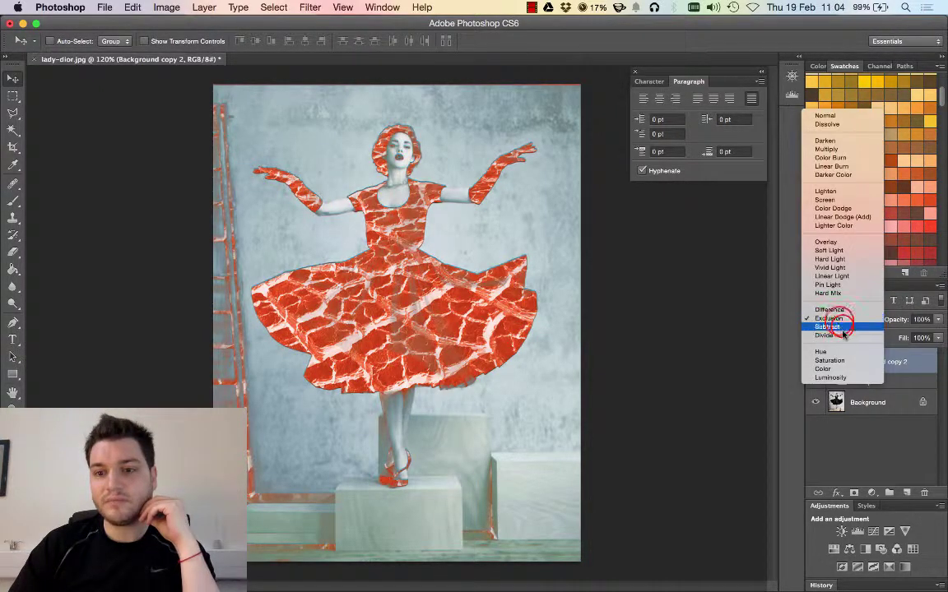
{"action": "left_click", "coordinate": [842, 328]}
{"action": "left_click", "coordinate": [852, 319]}
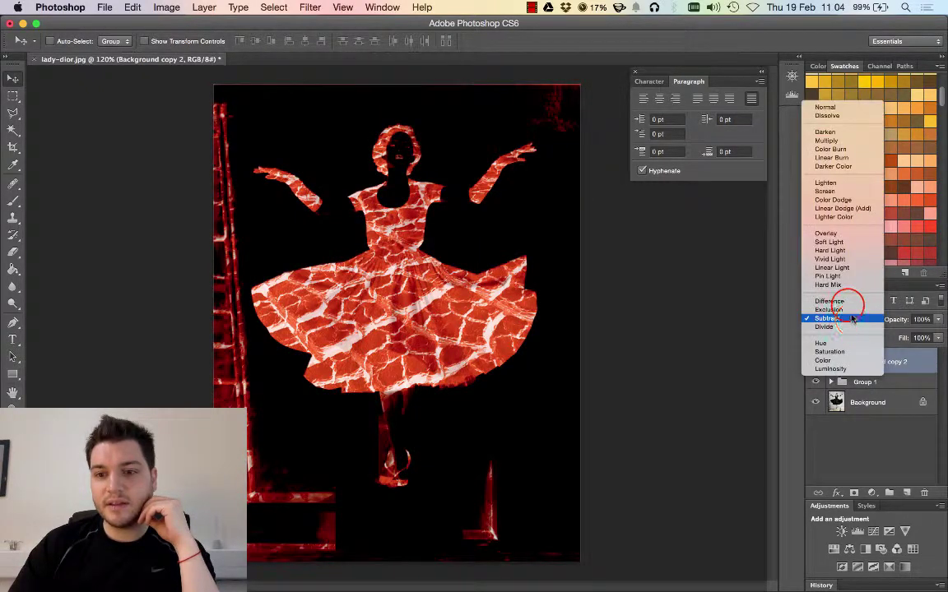
{"action": "left_click", "coordinate": [848, 308]}
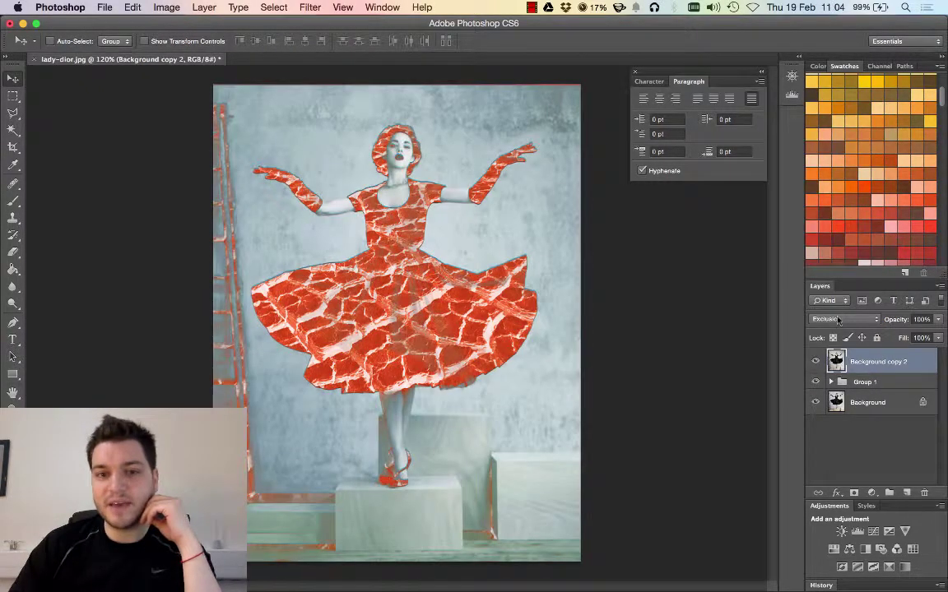
{"action": "left_click", "coordinate": [906, 492]}
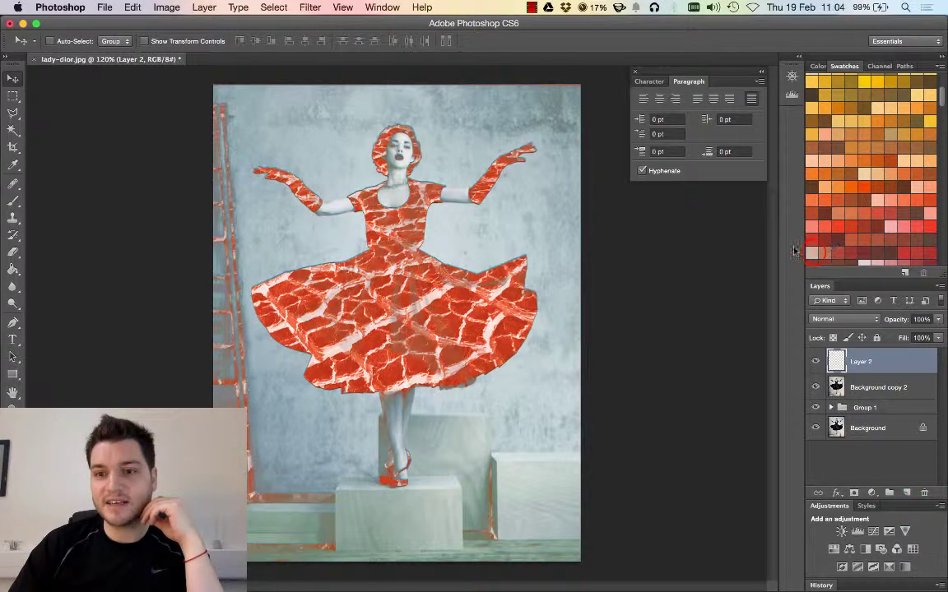
Step: Fill Layer 2 with the cream foreground colour
{"action": "left_click", "coordinate": [133, 7]}
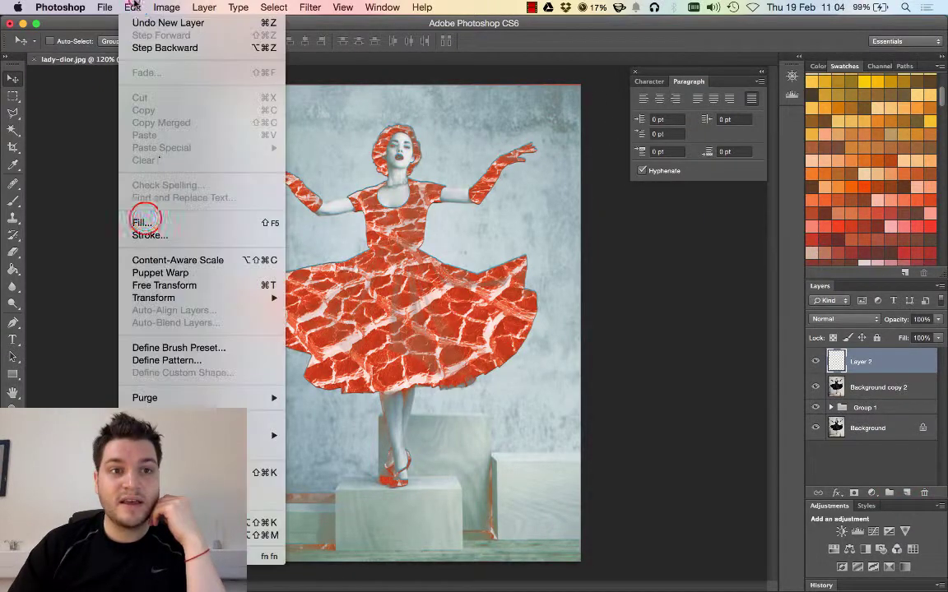
{"action": "left_click", "coordinate": [150, 223]}
{"action": "left_click", "coordinate": [524, 173]}
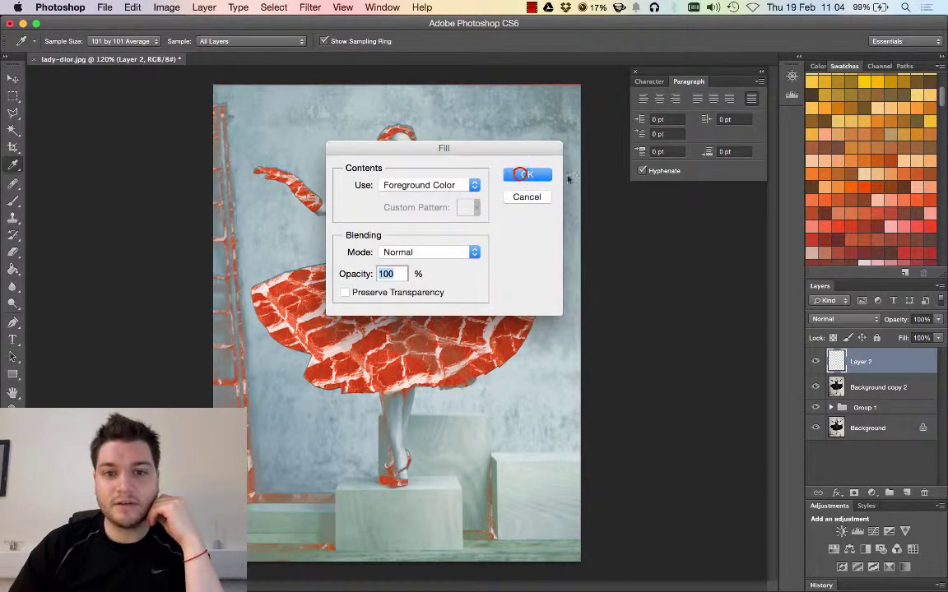
Step: Set the cream layer's blend mode to Color at 82% opacity
{"action": "left_click", "coordinate": [937, 319]}
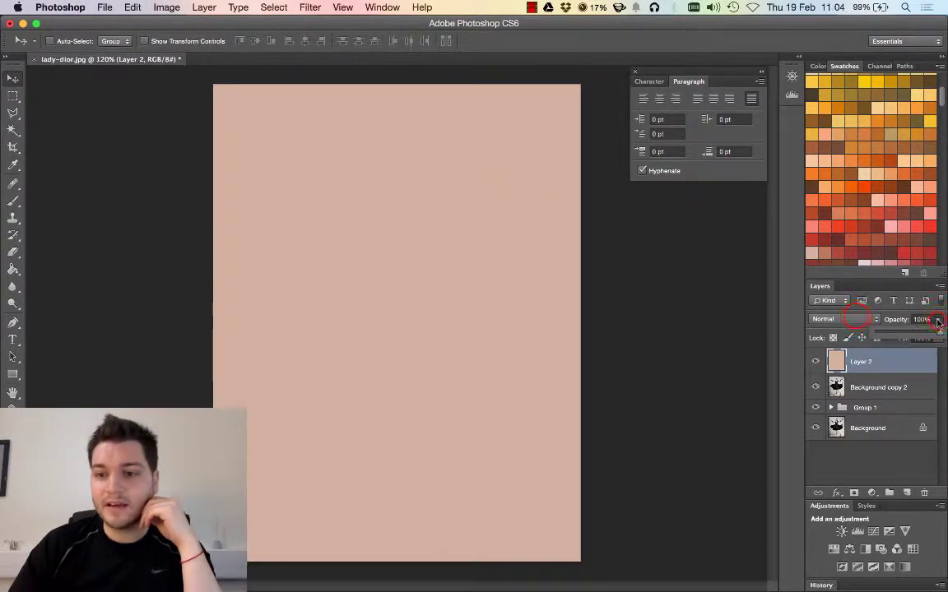
{"action": "left_click", "coordinate": [843, 319]}
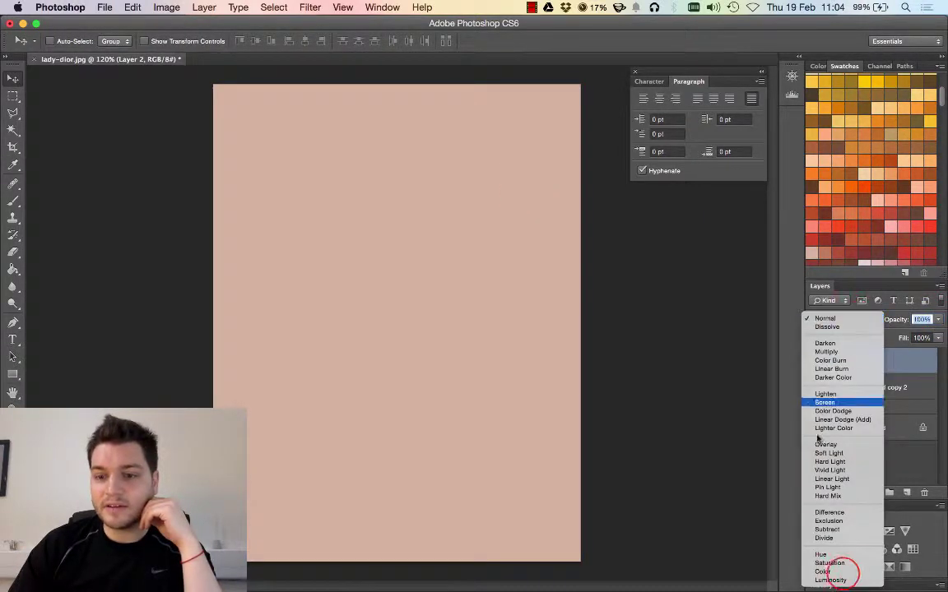
{"action": "left_click", "coordinate": [841, 571]}
{"action": "mouse_move", "coordinate": [937, 319]}
{"action": "left_mouse_down"}
{"action": "mouse_move", "coordinate": [937, 330]}
{"action": "mouse_move", "coordinate": [920, 336]}
{"action": "mouse_move", "coordinate": [928, 333]}
{"action": "left_mouse_up"}
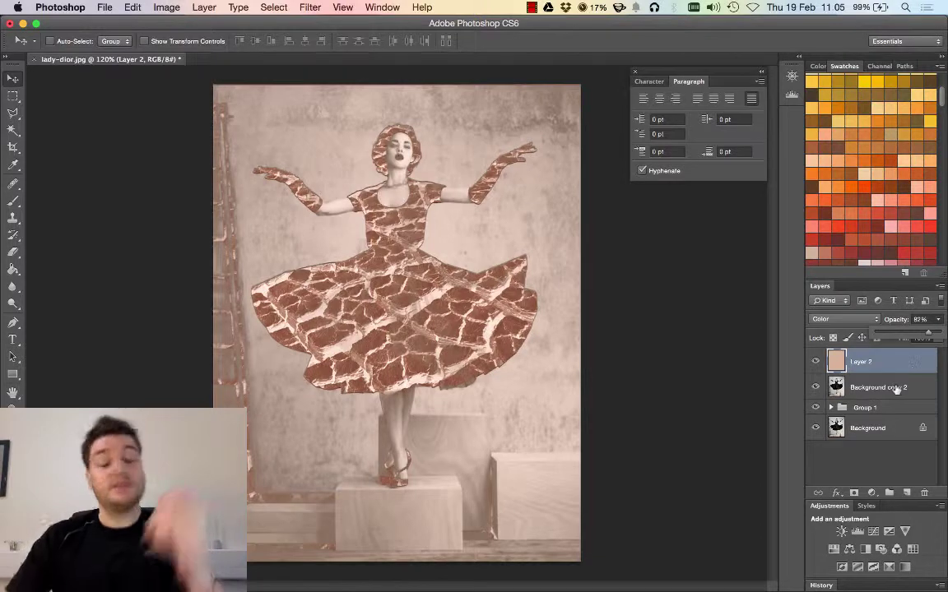
{"action": "left_click", "coordinate": [862, 477]}
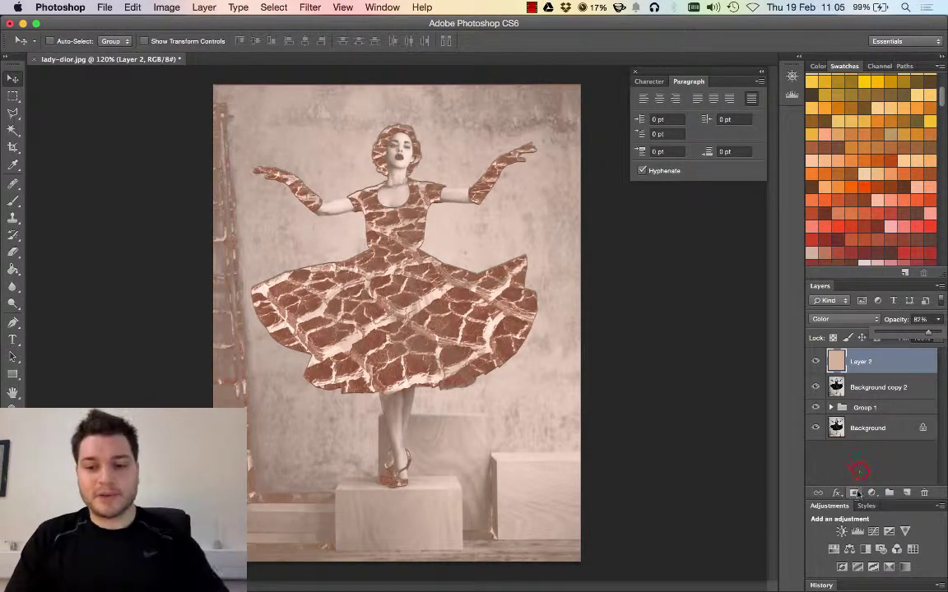
{"action": "left_click", "coordinate": [860, 475]}
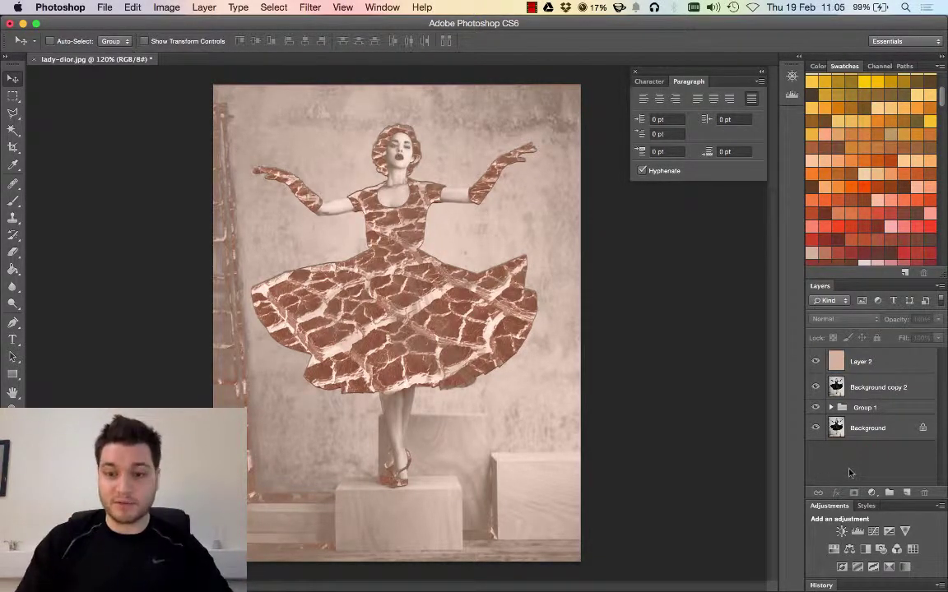
Step: Move Background copy 2 and the cream Layer 2 into the expanded Group 1
{"action": "left_click", "coordinate": [831, 407]}
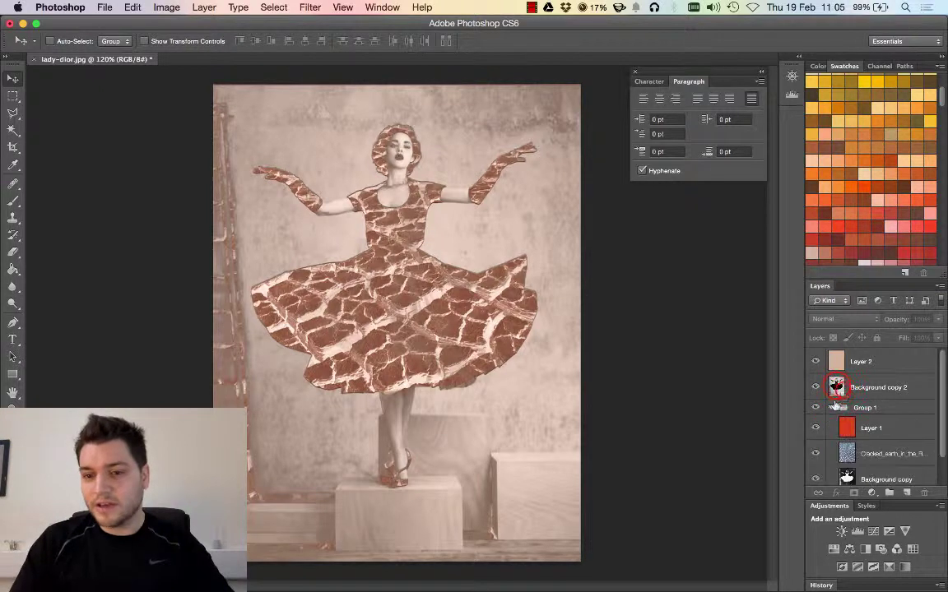
{"action": "left_click", "coordinate": [836, 387]}
{"action": "key", "text": "h"}
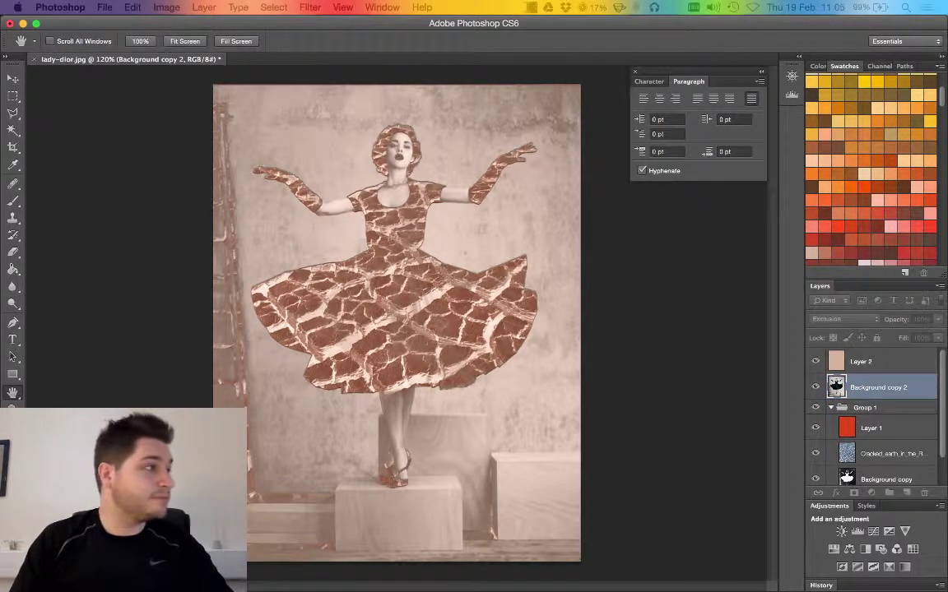
{"action": "key", "text": "v"}
{"action": "left_click_drag", "start_coordinate": [847, 380], "coordinate": [863, 412]}
{"action": "left_click", "coordinate": [836, 362]}
{"action": "key", "text": "h"}
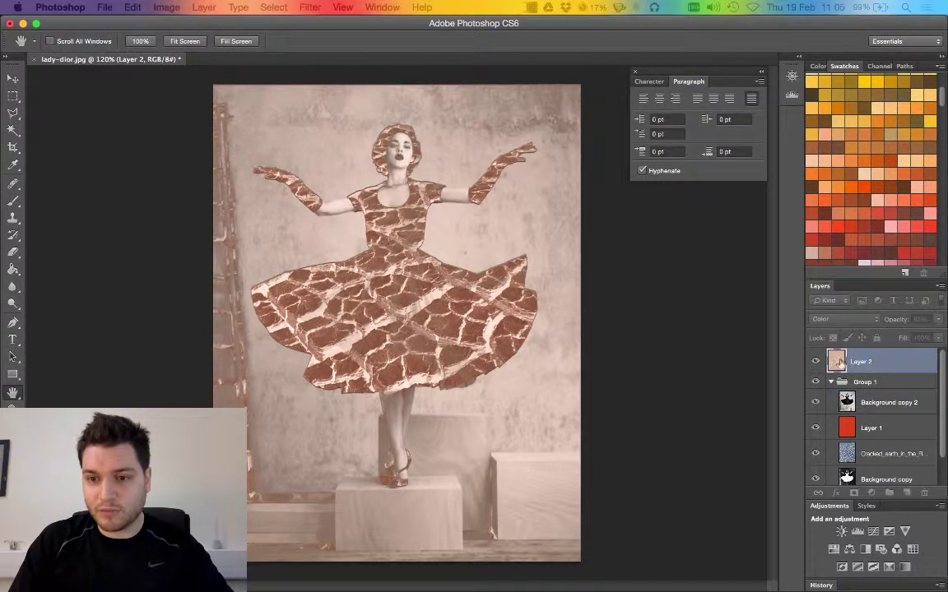
{"action": "key", "text": "v"}
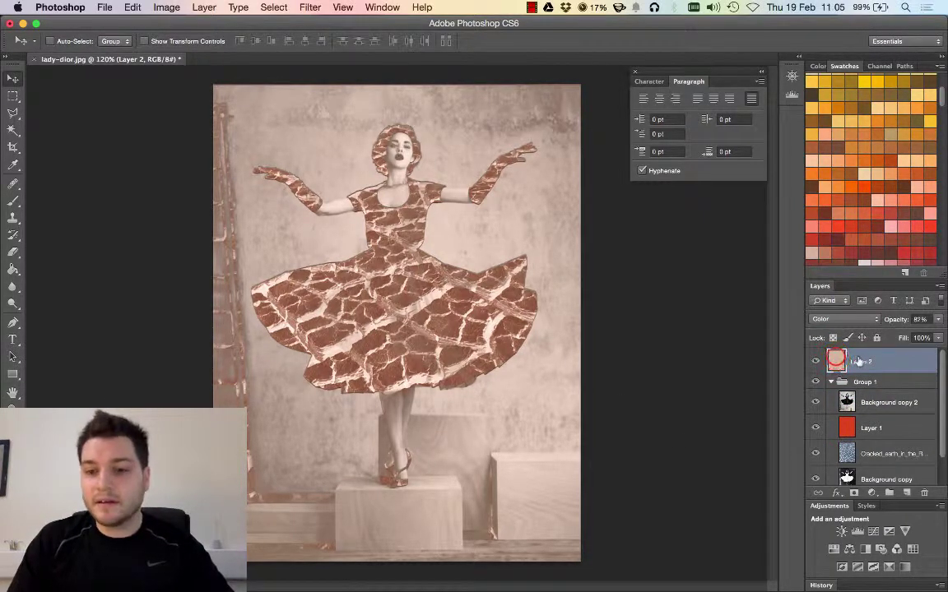
{"action": "left_click_drag", "start_coordinate": [847, 362], "coordinate": [855, 387]}
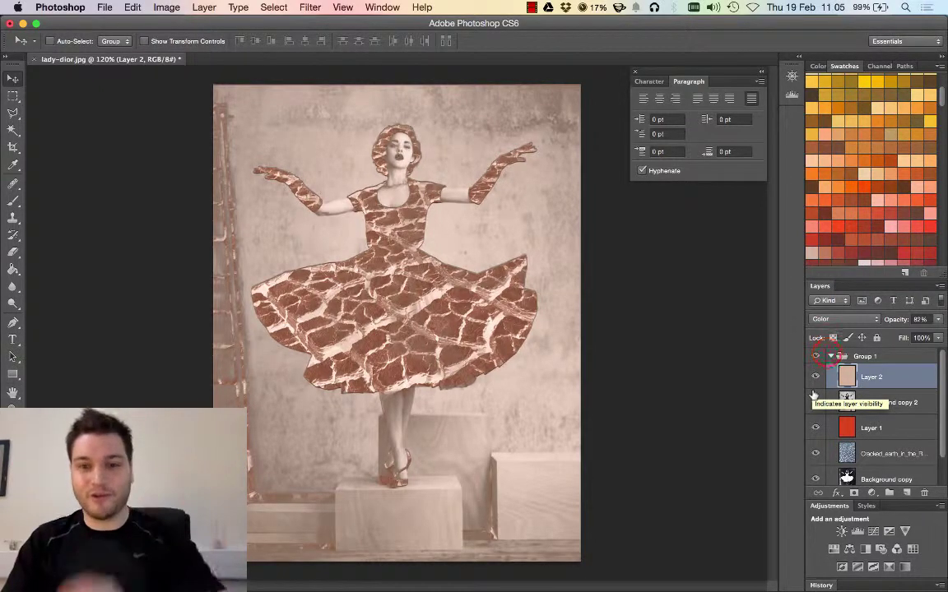
Step: Hide and reshow Group 1 to compare with the original black dress, then collapse it
{"action": "left_click", "coordinate": [827, 356]}
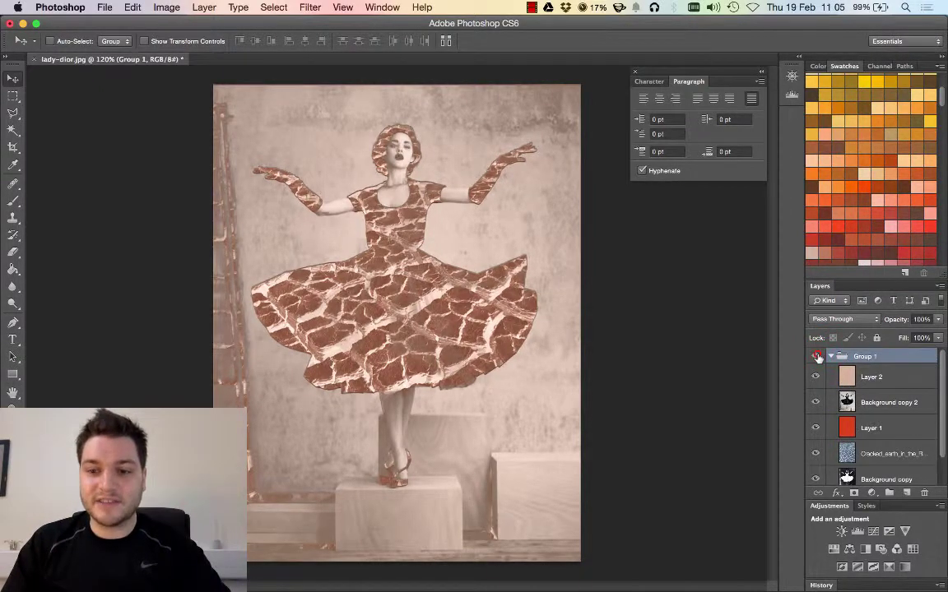
{"action": "left_click", "coordinate": [817, 356]}
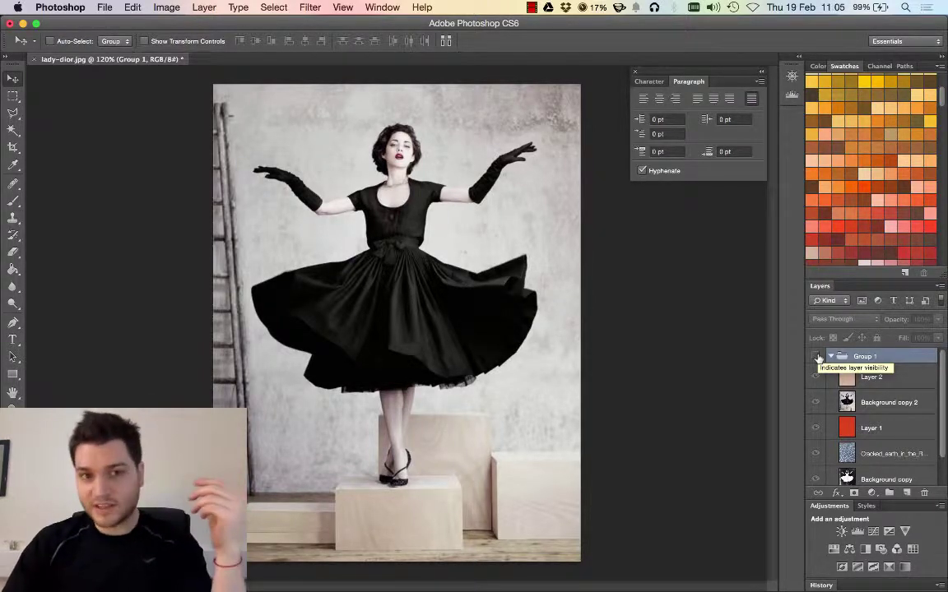
{"action": "left_click", "coordinate": [817, 357]}
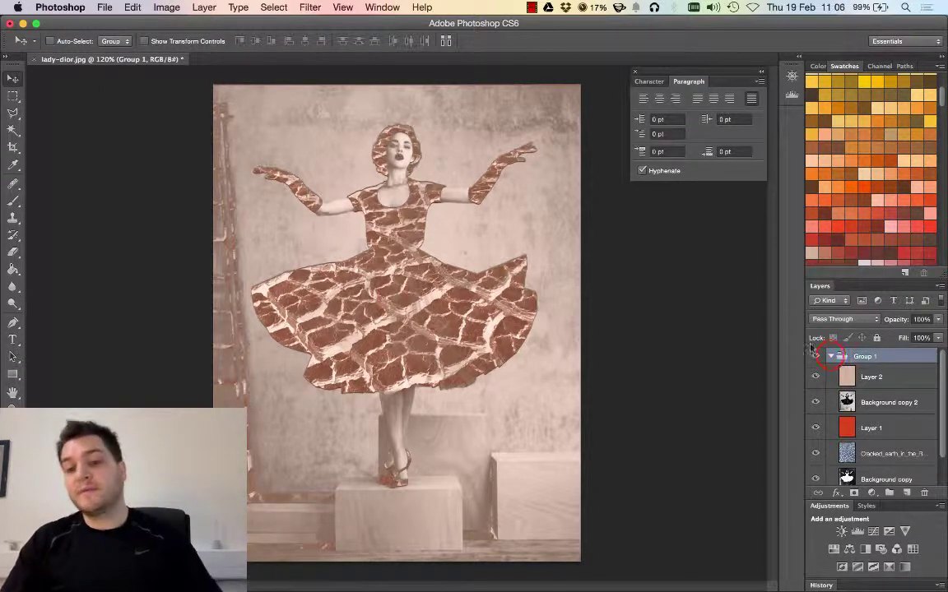
{"action": "left_click", "coordinate": [831, 357]}
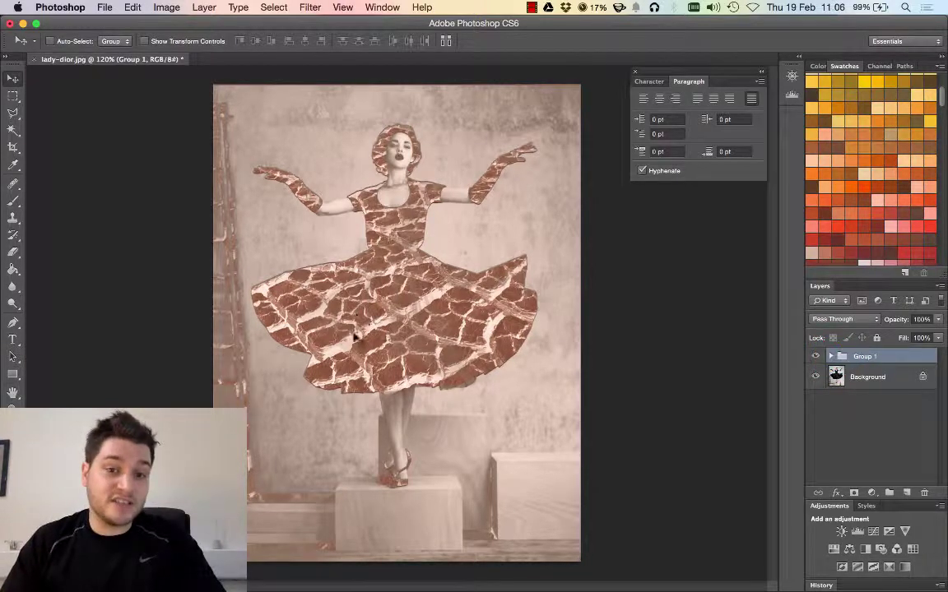